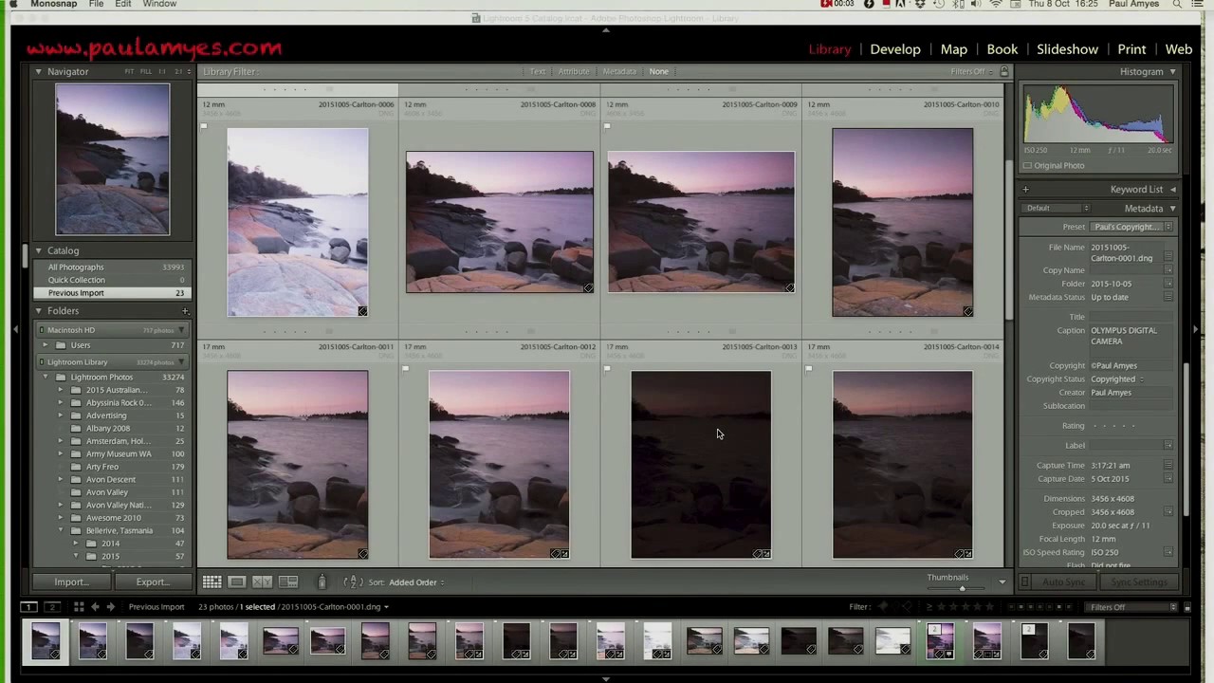
# Select the Carlton-0009 seascape in Lightroom's Library grid and open it in Develop
pyautogui.click(654, 215)
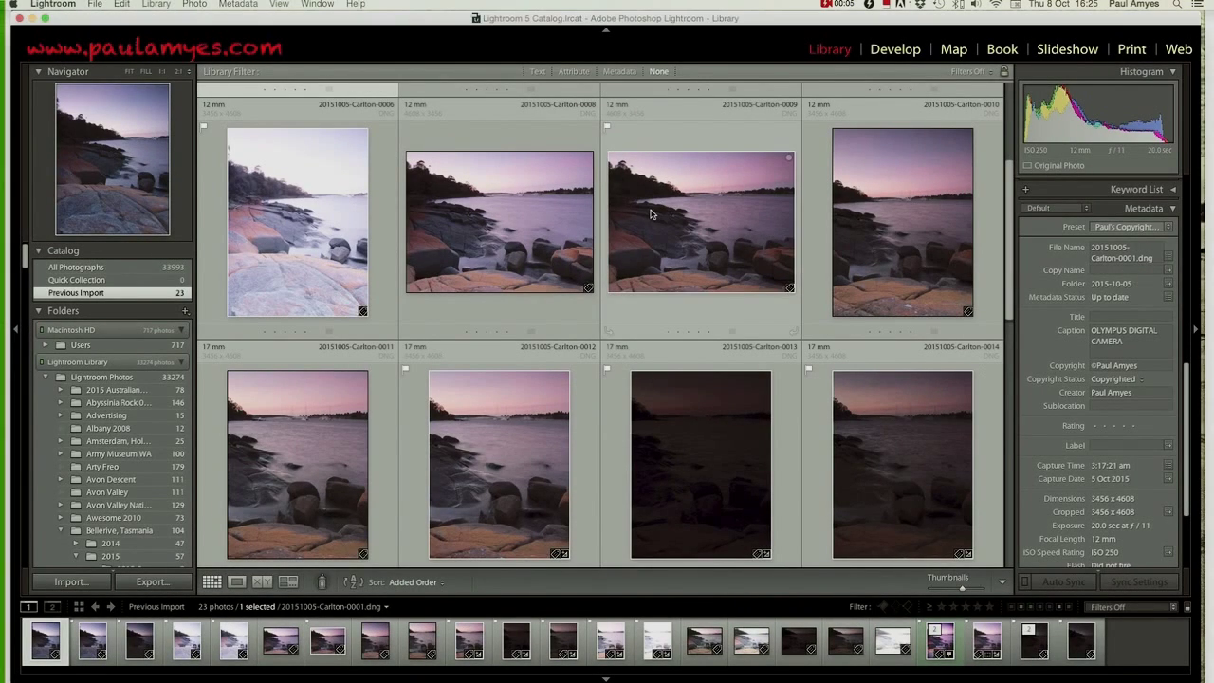
pyautogui.click(679, 144)
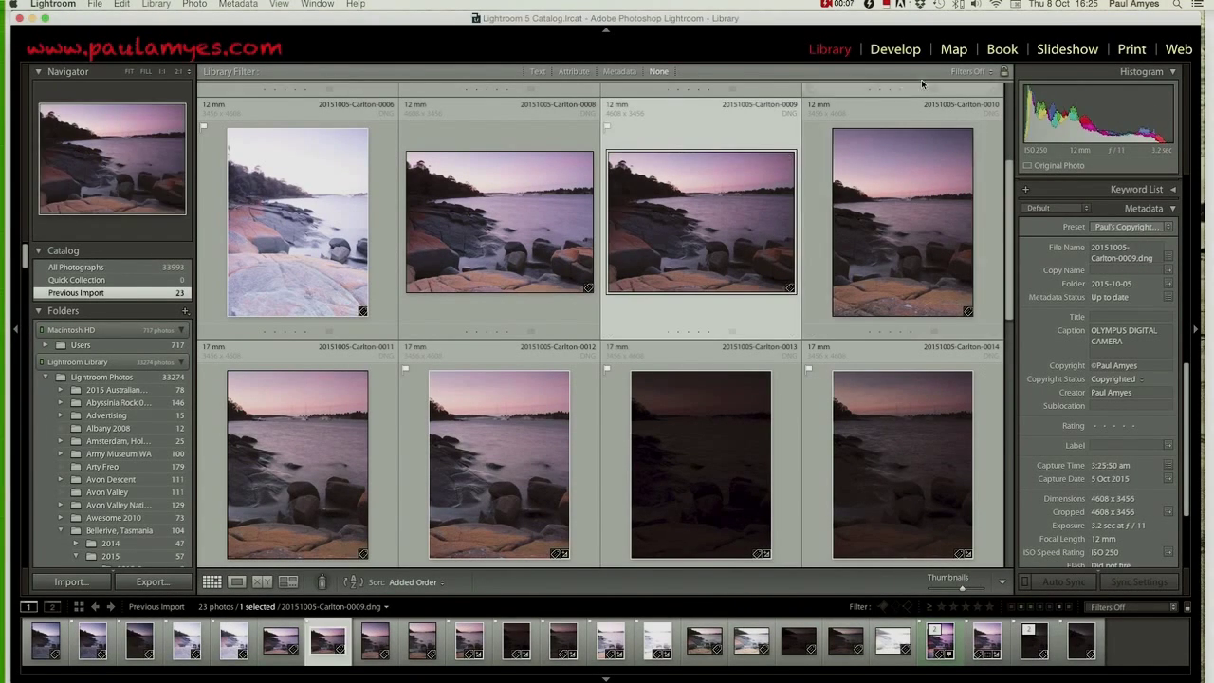
pyautogui.click(894, 49)
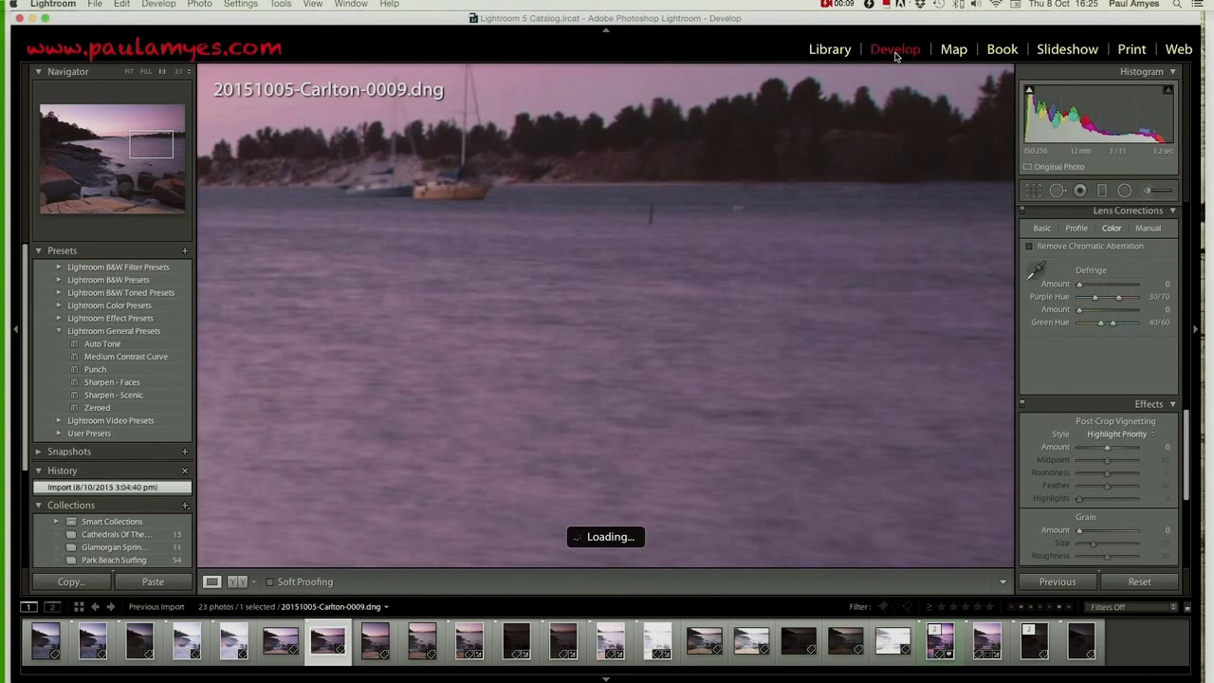
# Zoom the Carlton-0009 seascape to 1:1 to inspect the boats, then return to Fit view
pyautogui.click(686, 213)
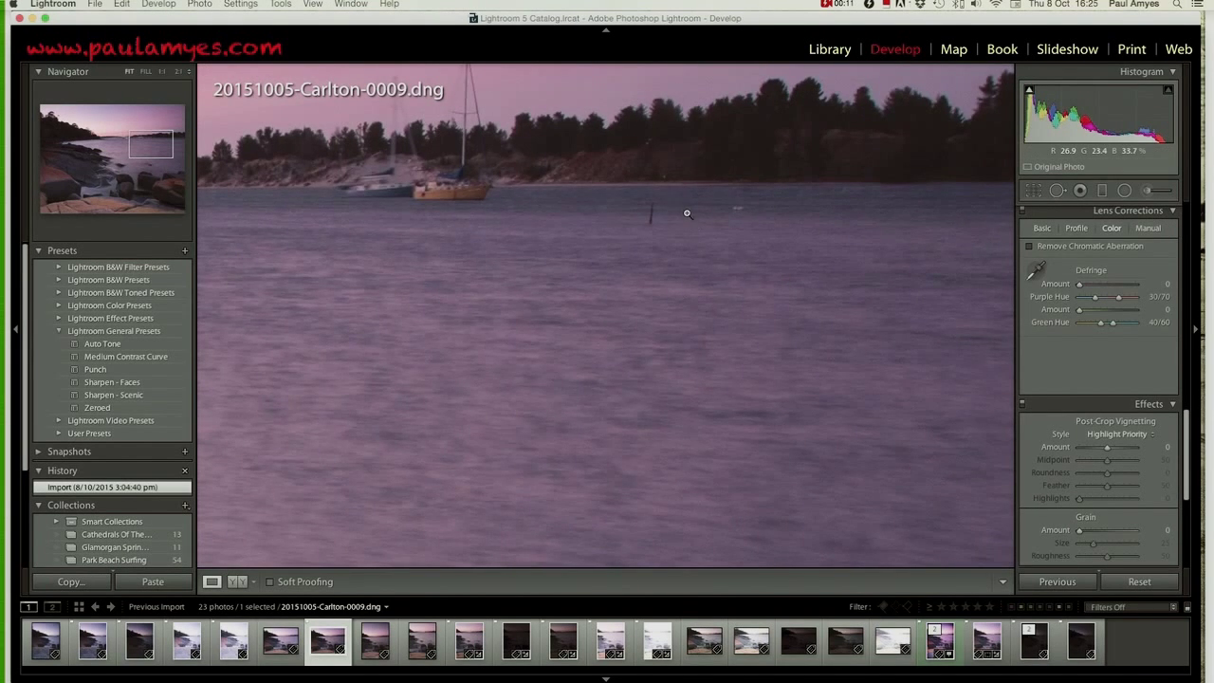
pyautogui.click(685, 212)
pyautogui.click(681, 232)
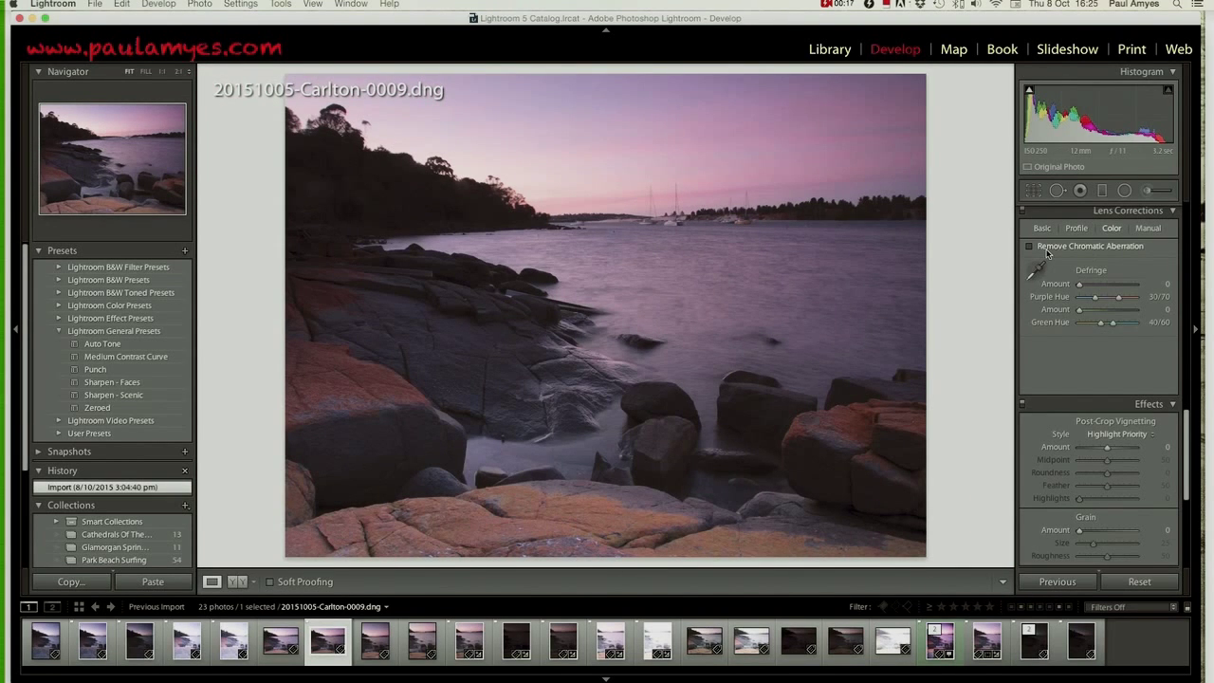
pyautogui.scroll(5, 1062, 252)
# Set Blacks to +56, Exposure to +0.30 and Highlights to −6 from the histogram
pyautogui.scroll(5, 1062, 252)
pyautogui.scroll(5, 1062, 252)
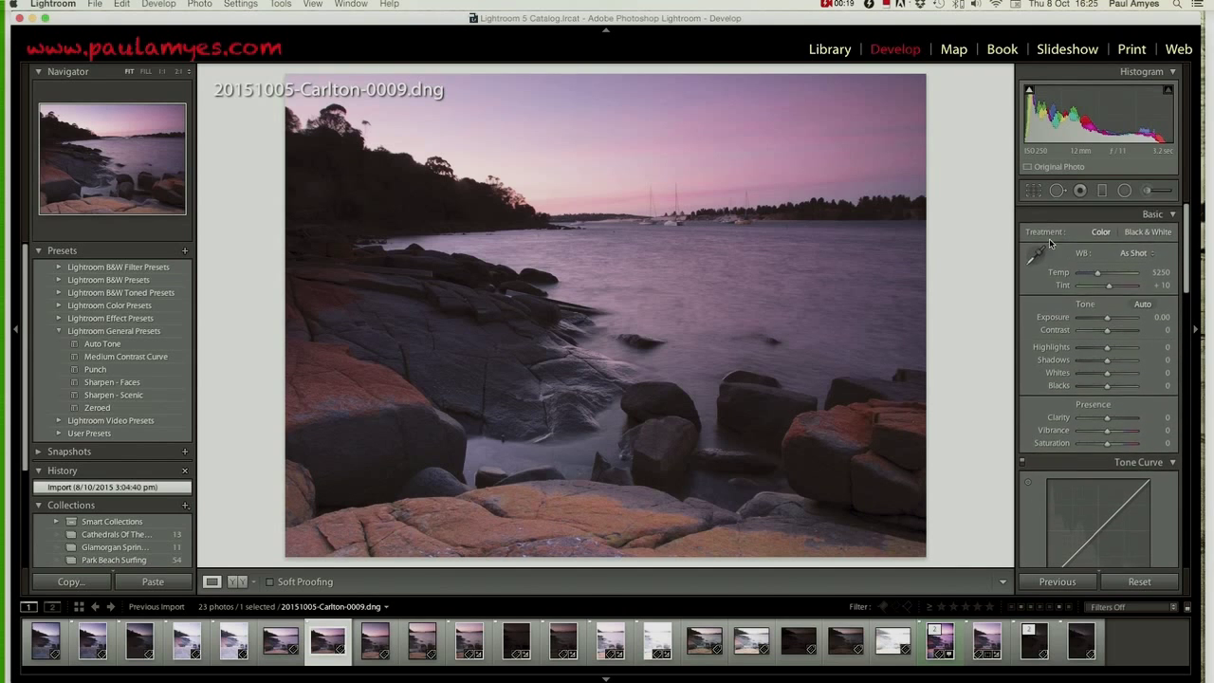
pyautogui.moveTo(1034, 110); pyautogui.dragTo(1091, 110)
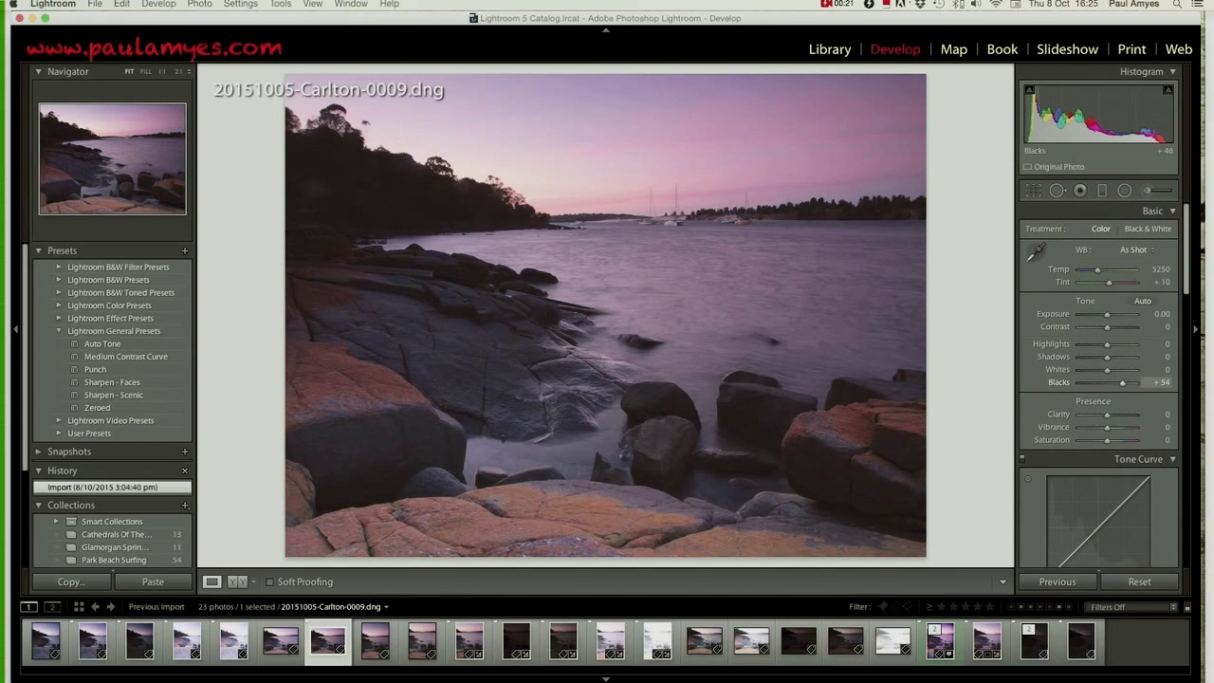
pyautogui.moveTo(1077, 119); pyautogui.dragTo(1092, 119)
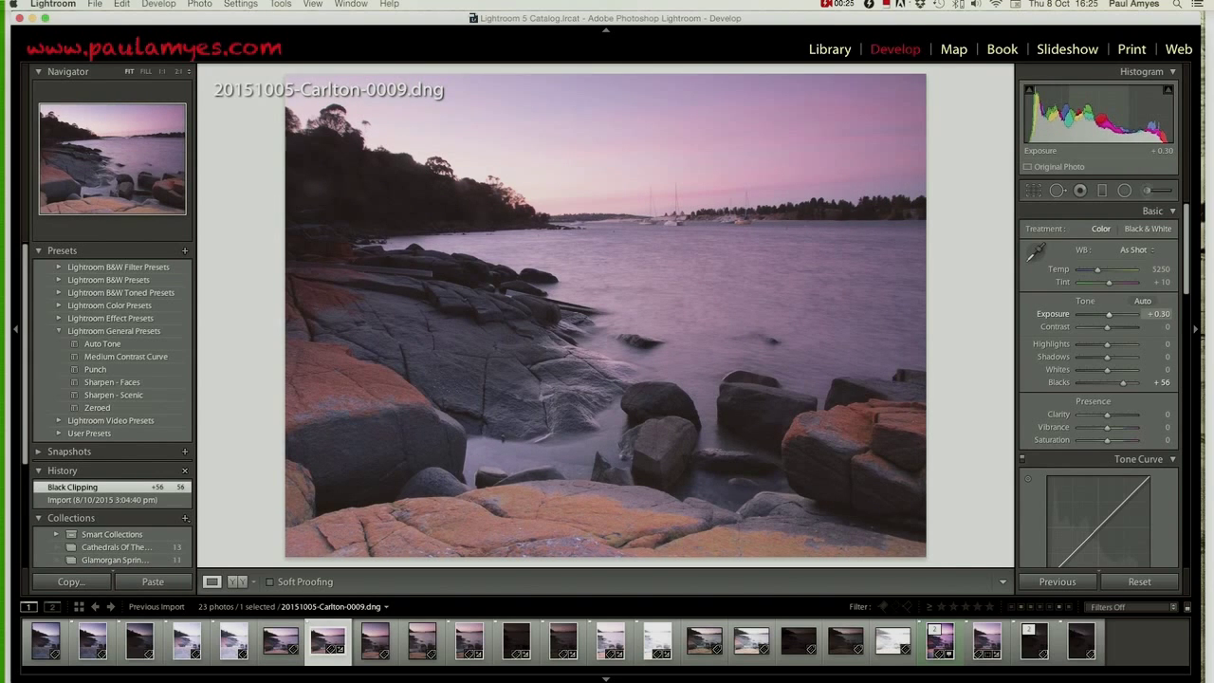
pyautogui.moveTo(1092, 118)
pyautogui.mouseDown()
pyautogui.moveTo(1147, 123)
pyautogui.moveTo(1157, 138)
pyautogui.mouseUp()
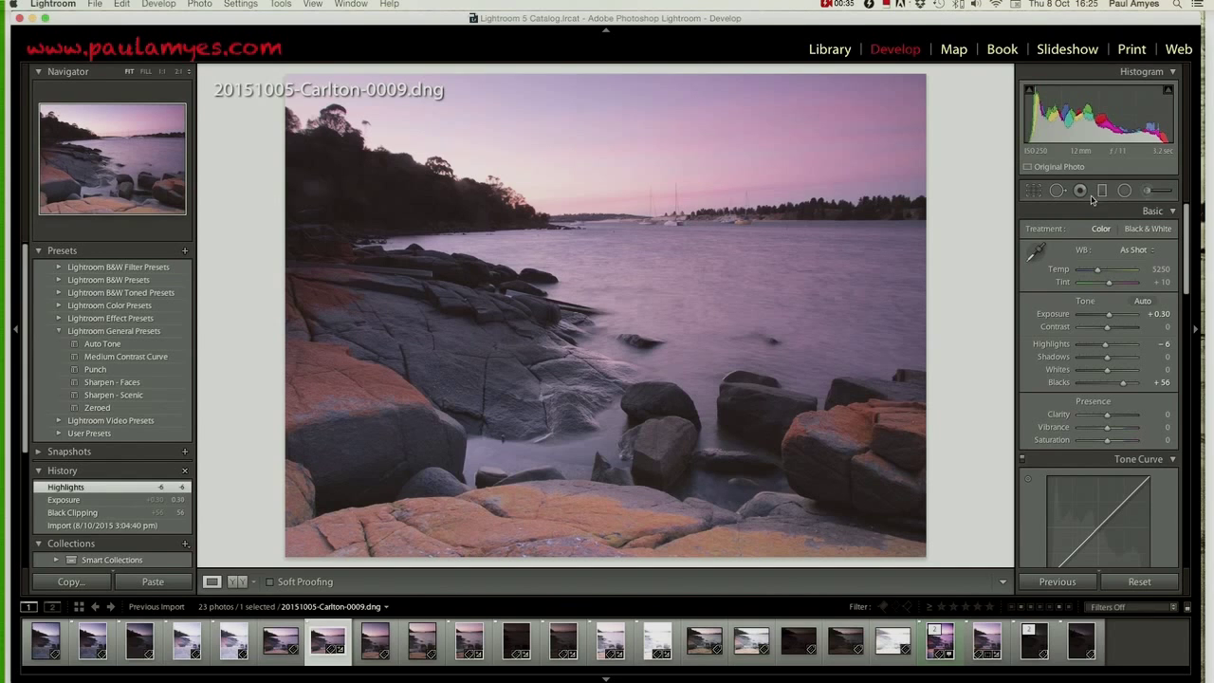
# Set Daylight white balance, Clarity +30 and Vibrance +26 in the Basic panel
pyautogui.click(1143, 251)
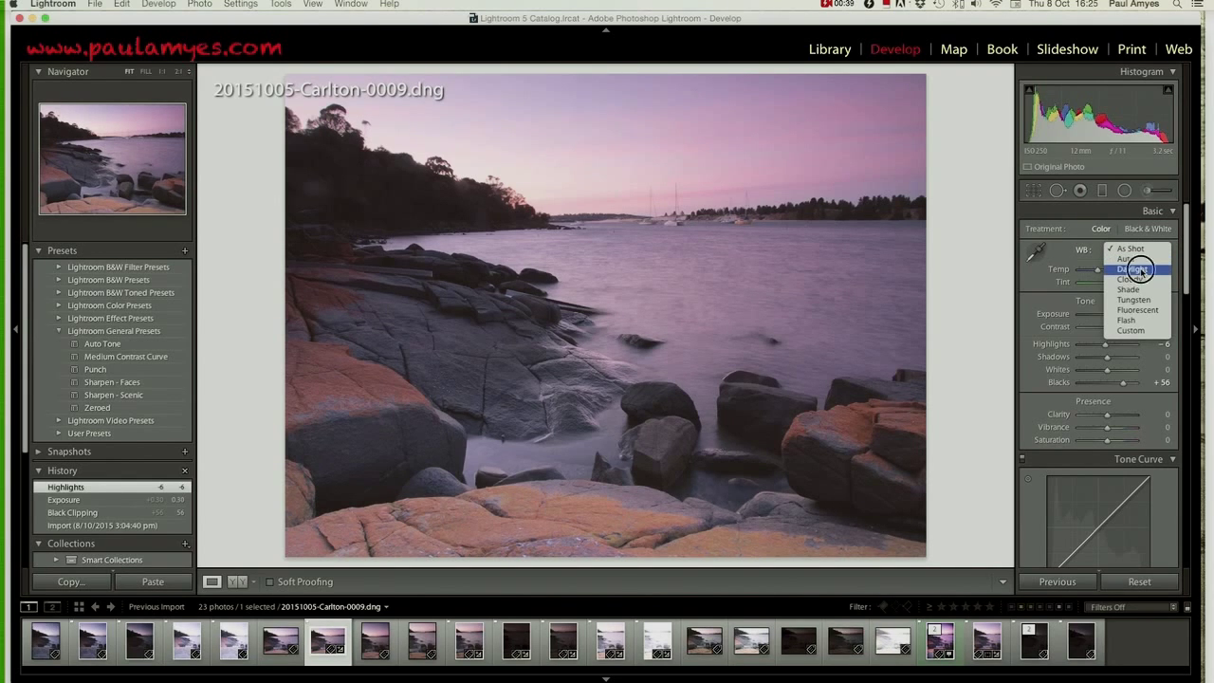
pyautogui.click(1138, 270)
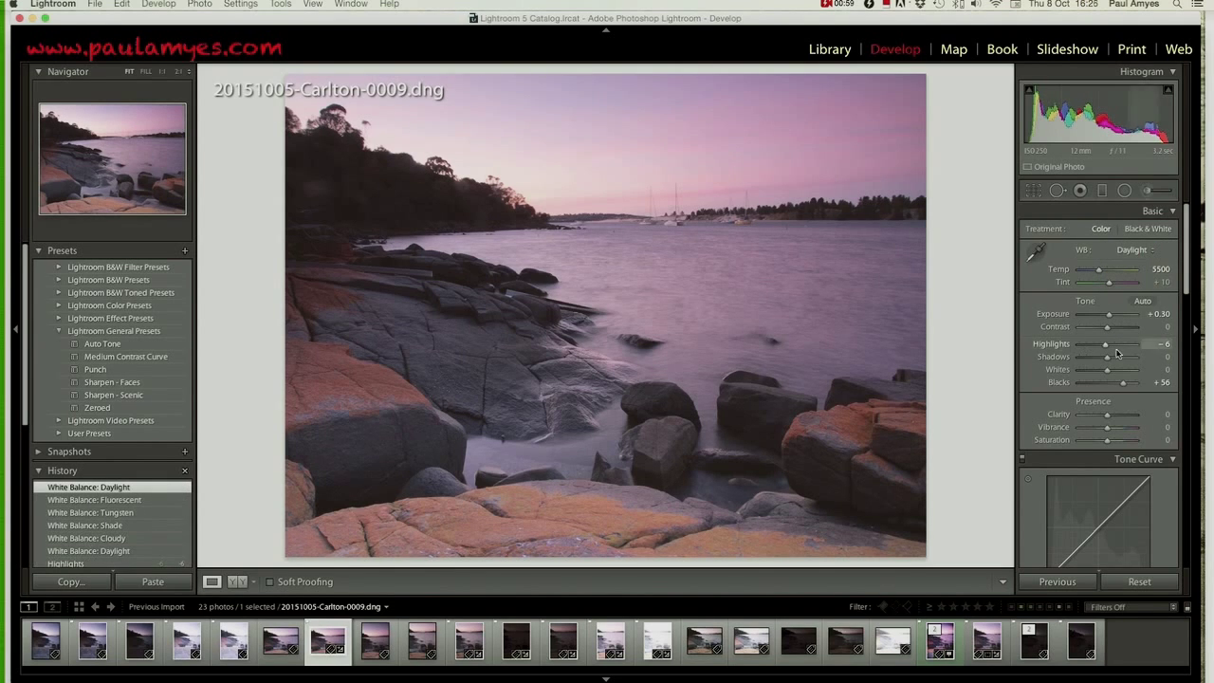
pyautogui.click(1117, 414)
pyautogui.click(1114, 426)
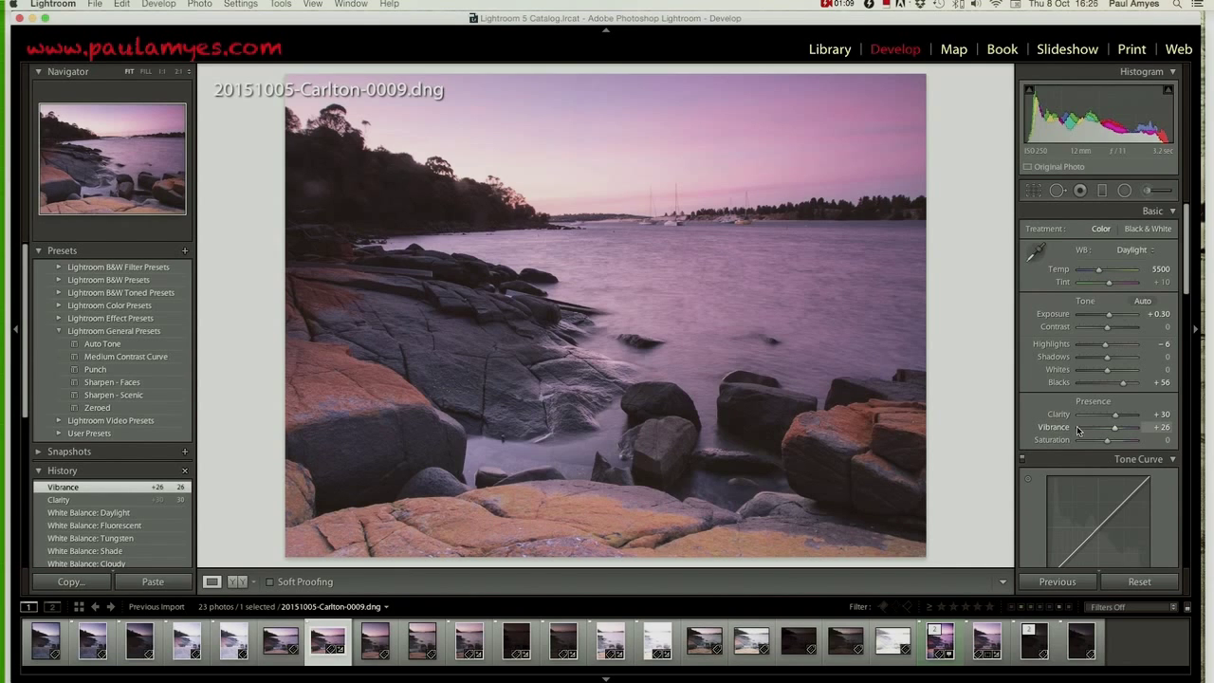
pyautogui.scroll(-5, 1076, 426)
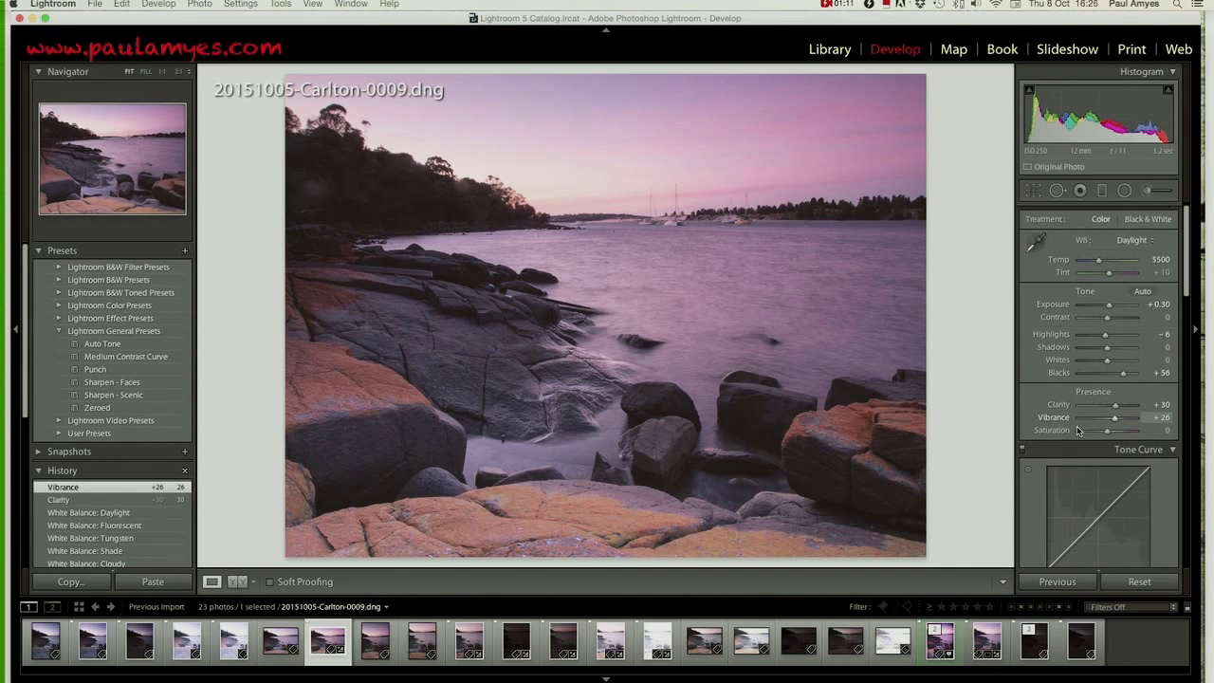
# Apply the Sharpen - Scenic preset from Lightroom General Presets
pyautogui.click(123, 396)
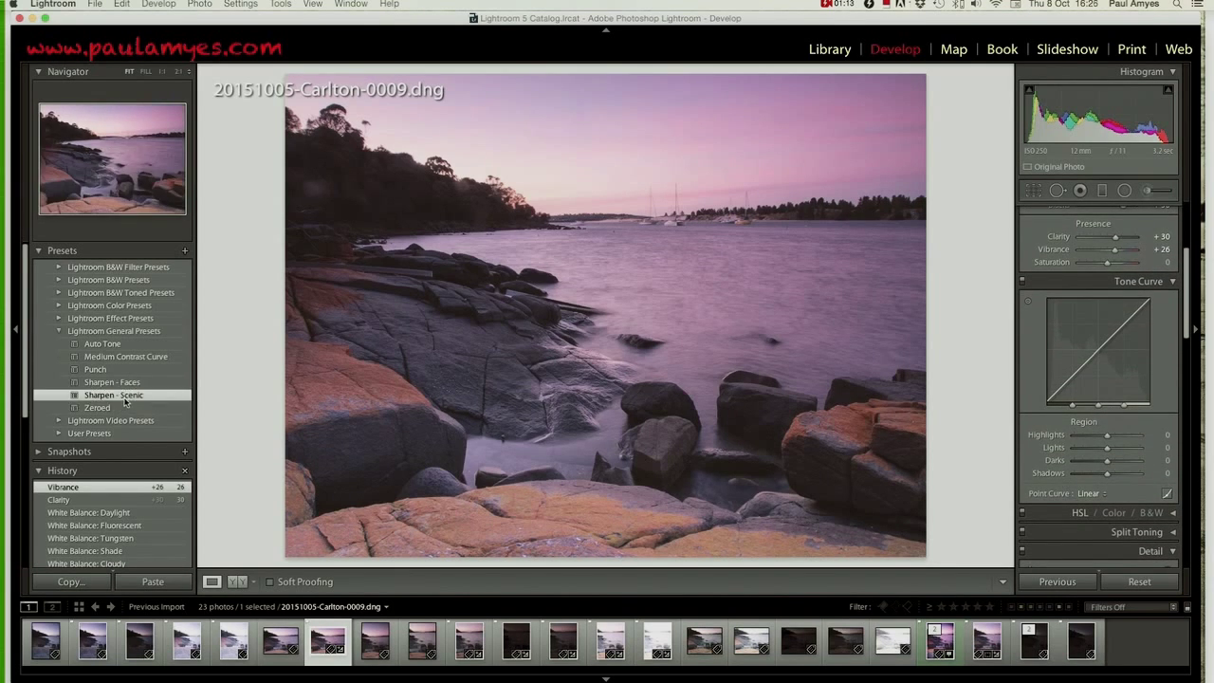
pyautogui.scroll(-2, 1176, 419)
pyautogui.scroll(-2, 1171, 418)
pyautogui.scroll(-2, 1162, 417)
pyautogui.scroll(-2, 1150, 414)
pyautogui.scroll(-1, 1150, 414)
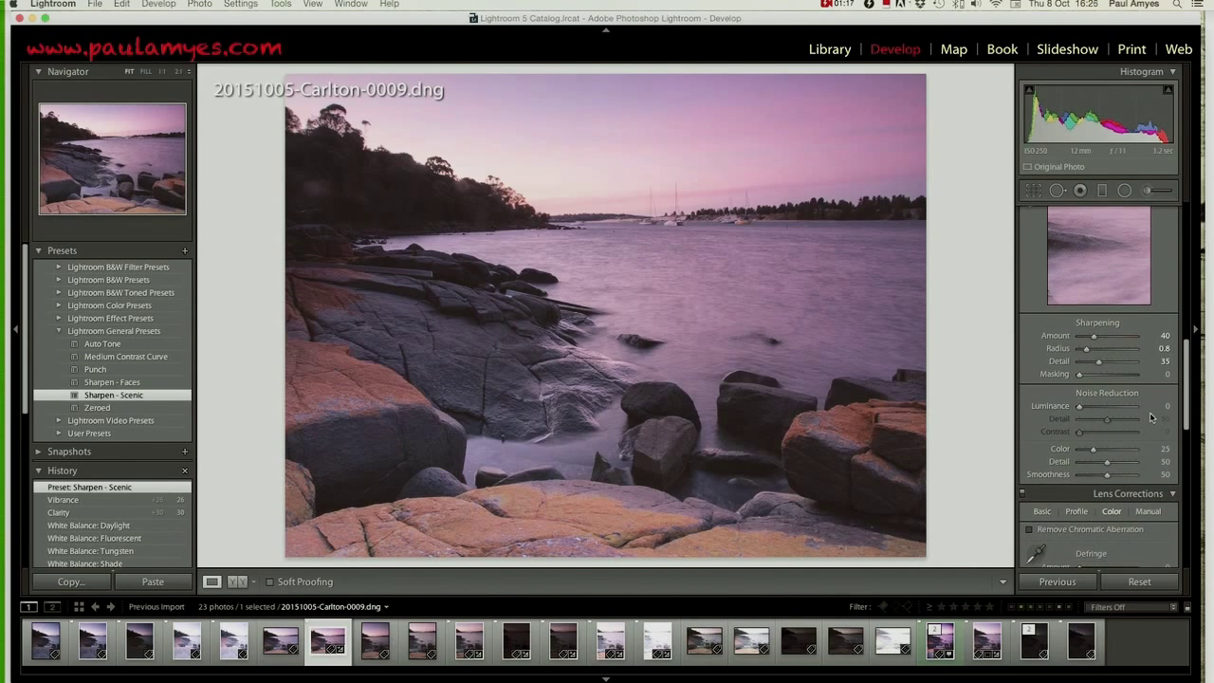
pyautogui.scroll(-2, 1151, 417)
pyautogui.scroll(-2, 1128, 414)
pyautogui.scroll(-1, 1105, 412)
# Zoom in on the tree line and enable Remove Chromatic Aberration in Lens Corrections
pyautogui.click(332, 114)
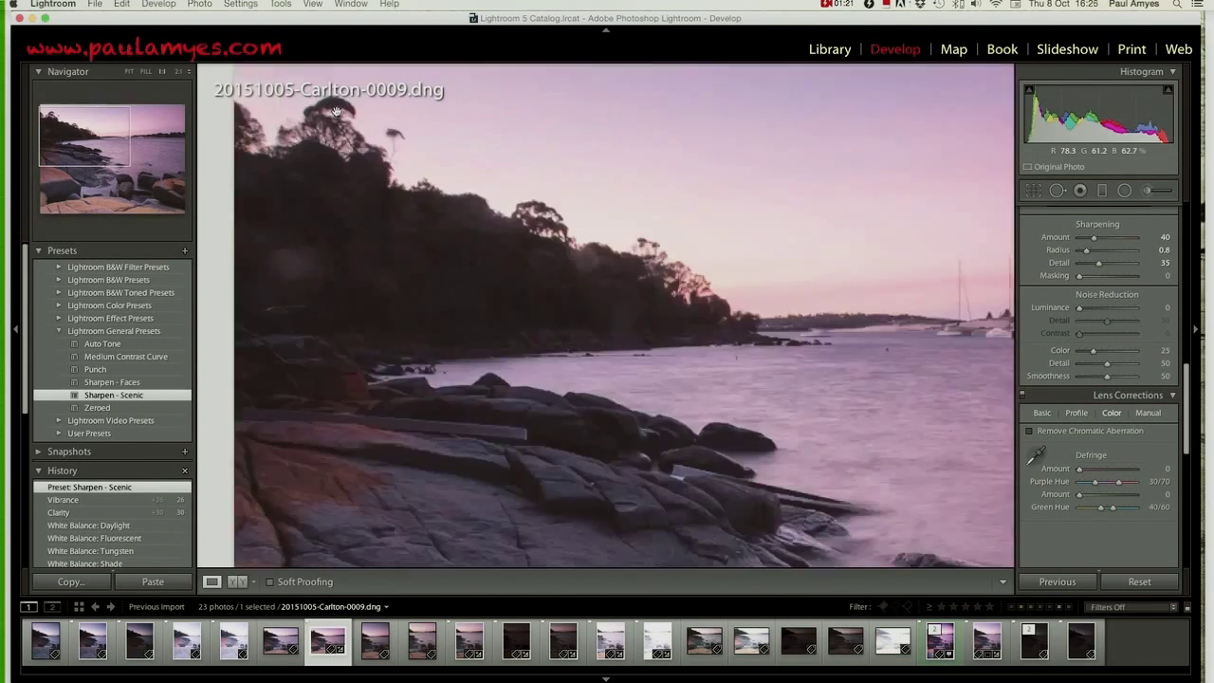
pyautogui.moveTo(317, 114); pyautogui.dragTo(337, 159)
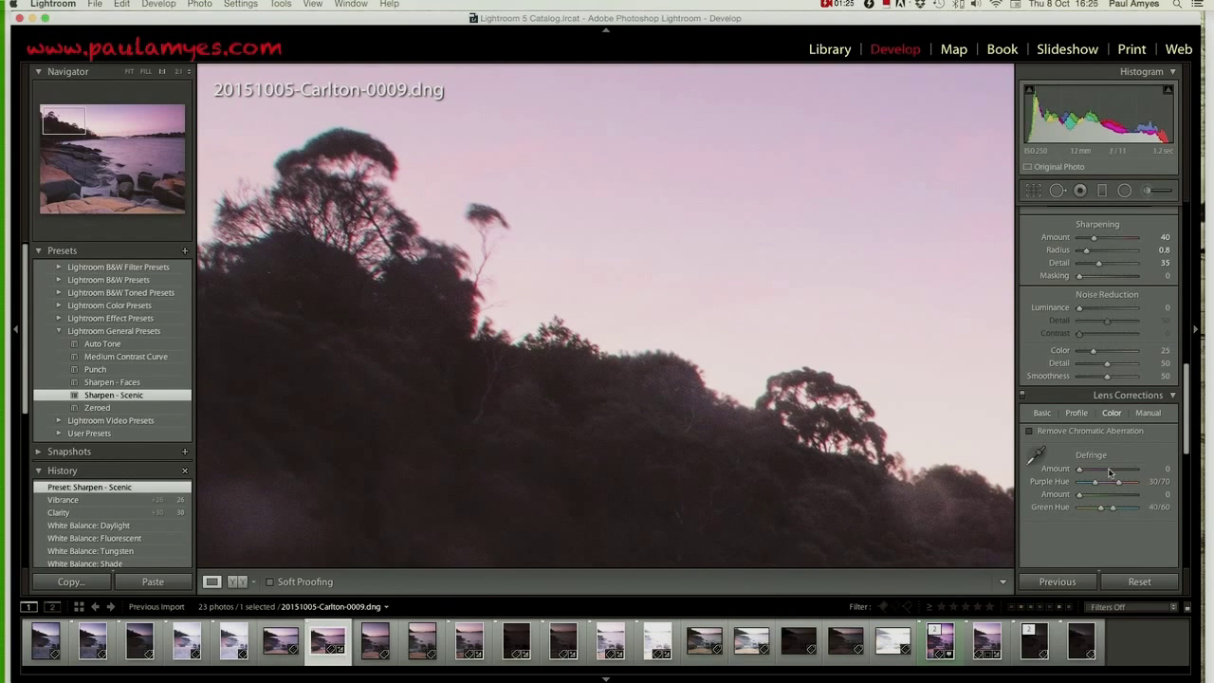
pyautogui.click(1028, 433)
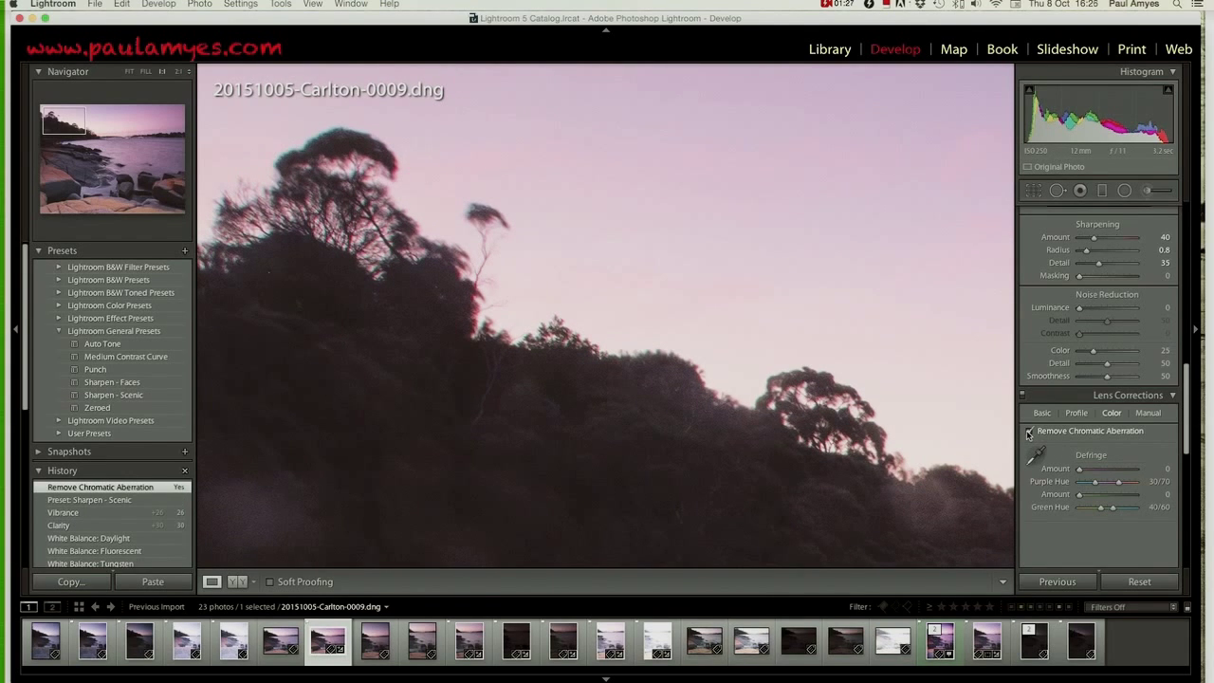
pyautogui.click(427, 273)
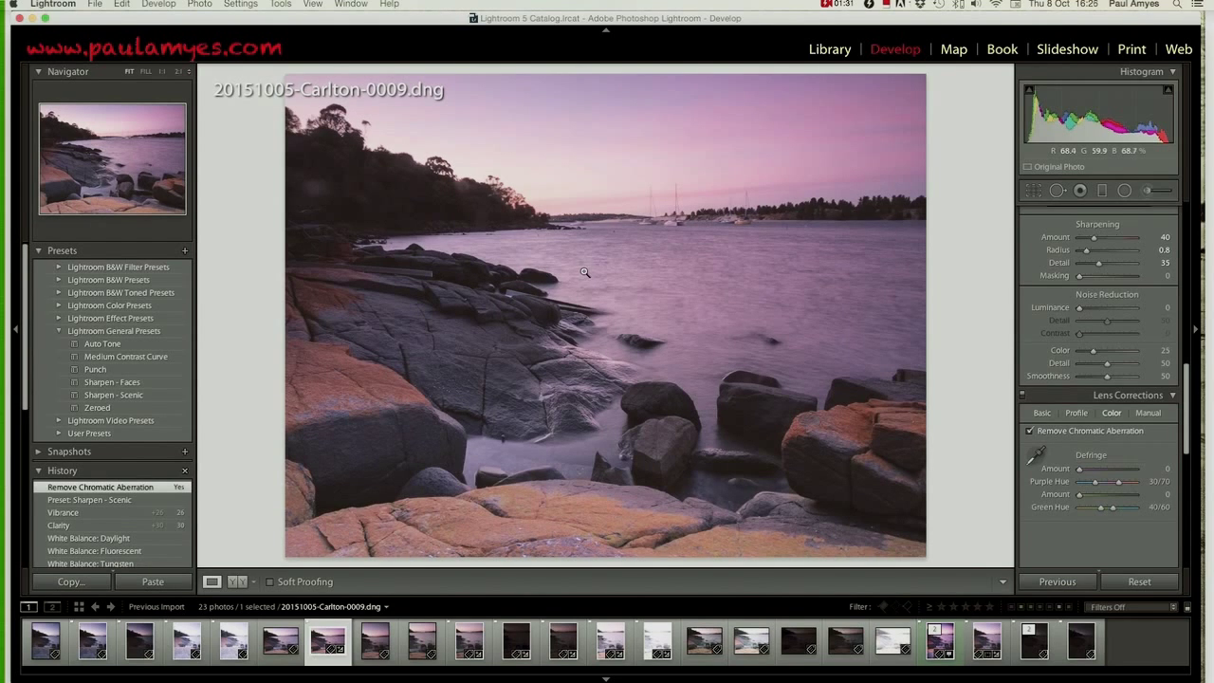
pyautogui.rightClick(542, 255)
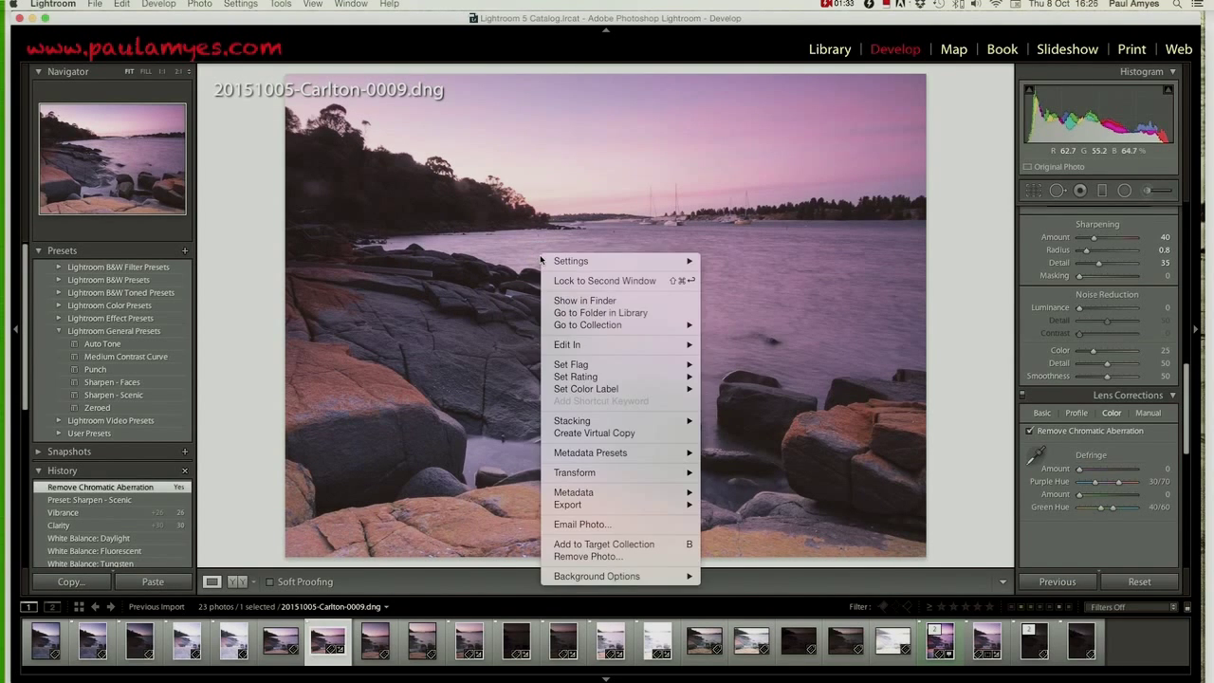
pyautogui.moveTo(616, 344)
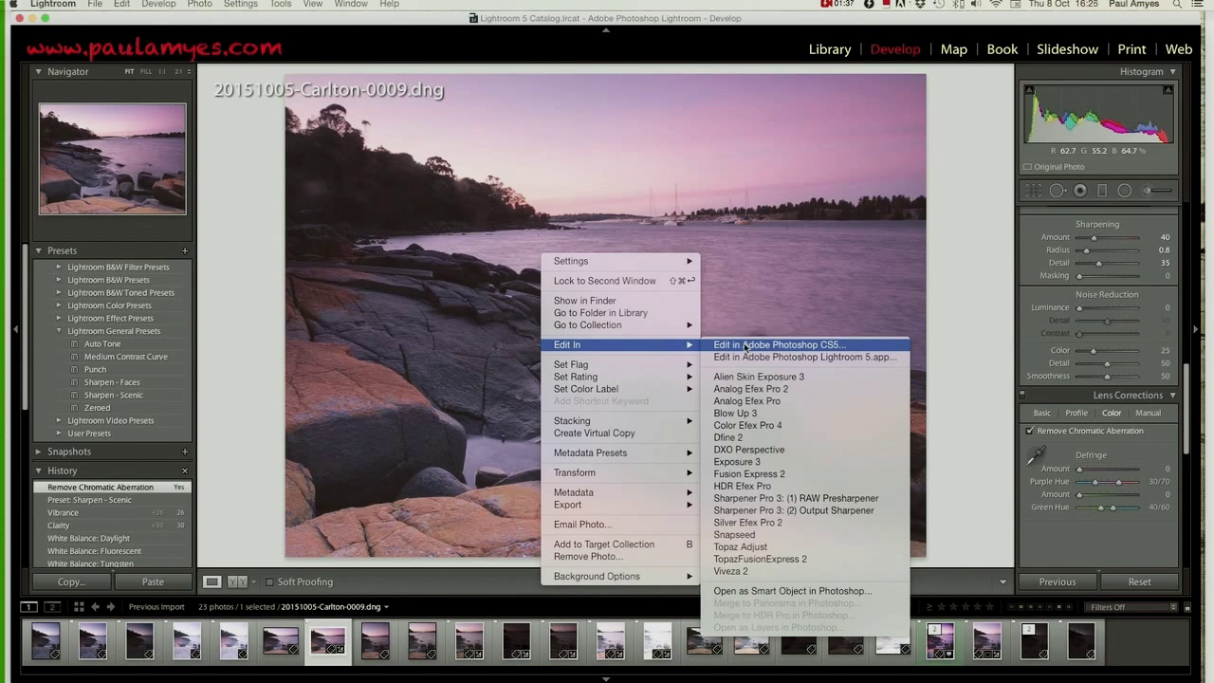
# Send the seascape to Photoshop CS5, rendered using Lightroom's settings
pyautogui.click(745, 345)
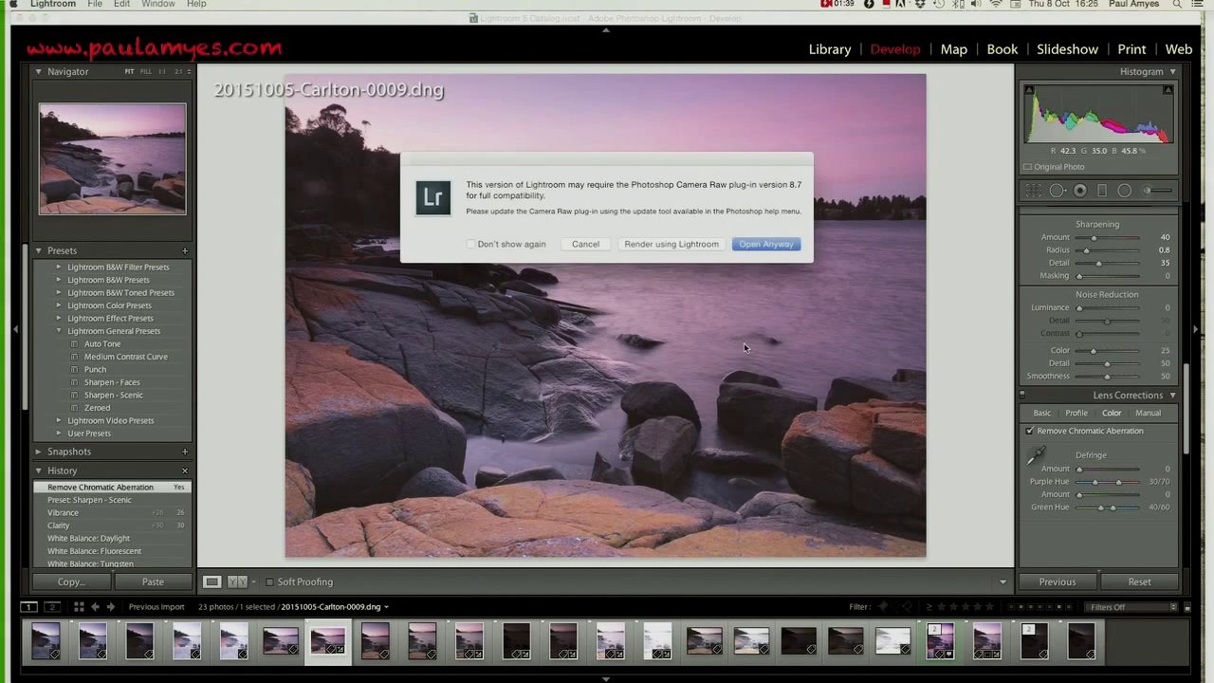
pyautogui.click(681, 243)
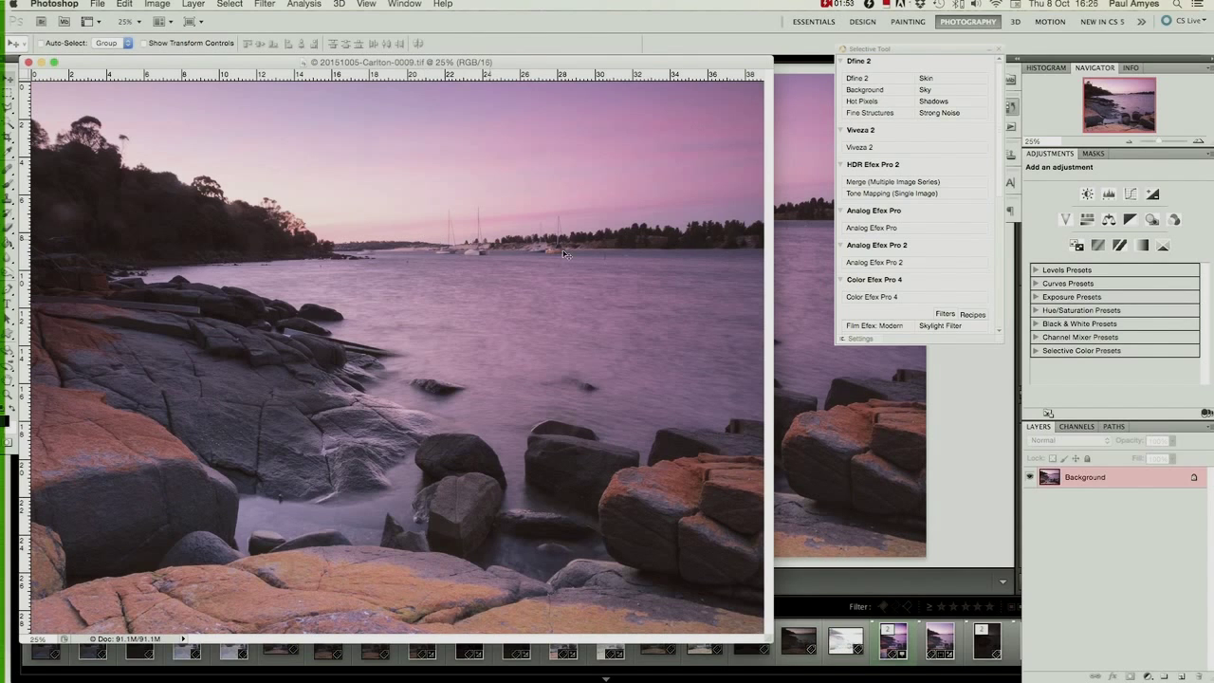
# Fit the image on screen and place guides along the horizon and through the boats
pyautogui.click(379, 5)
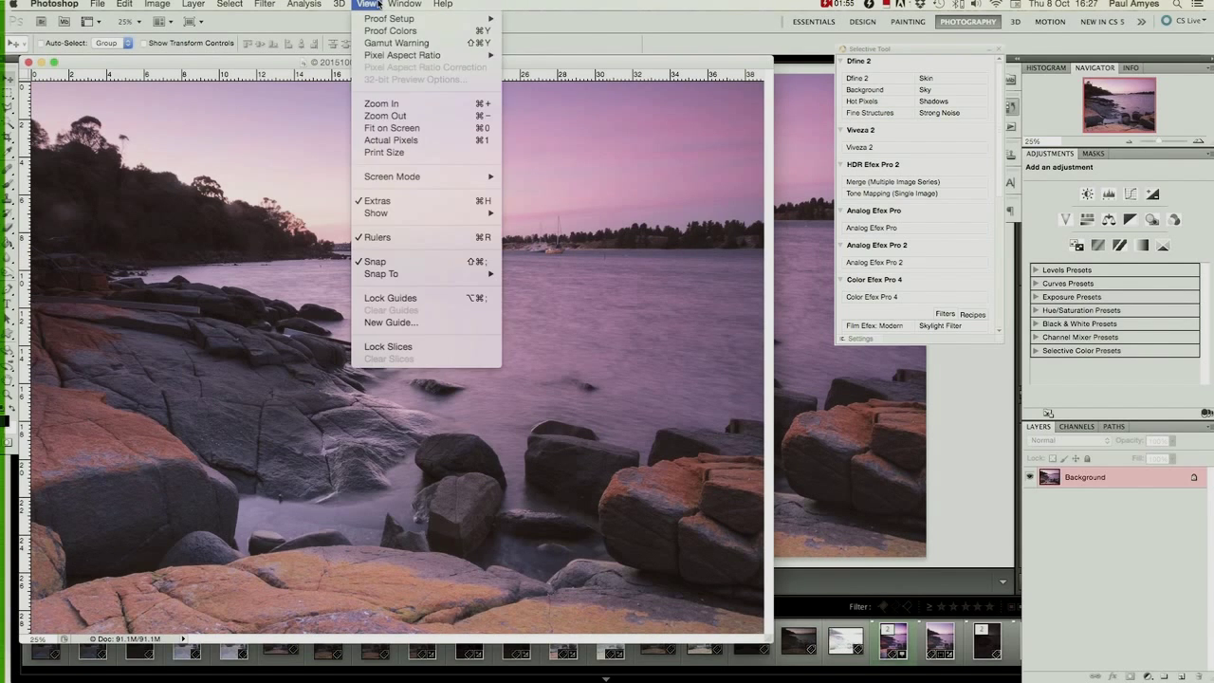
pyautogui.click(395, 128)
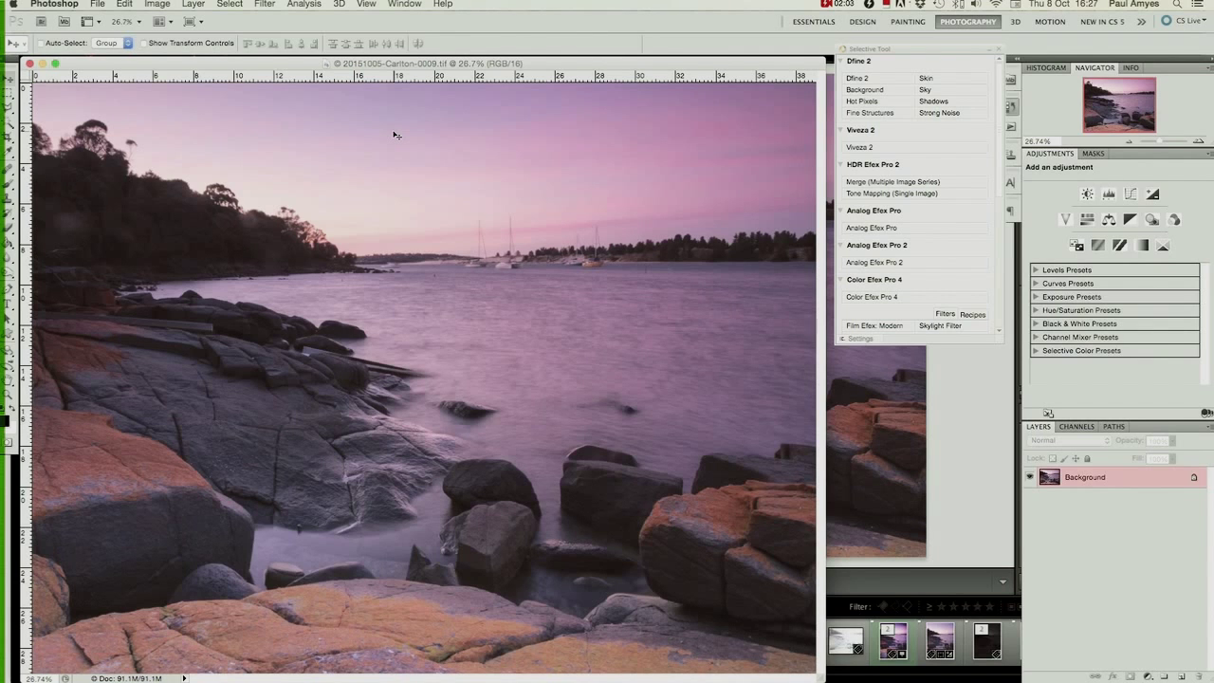
pyautogui.moveTo(416, 78); pyautogui.dragTo(415, 266)
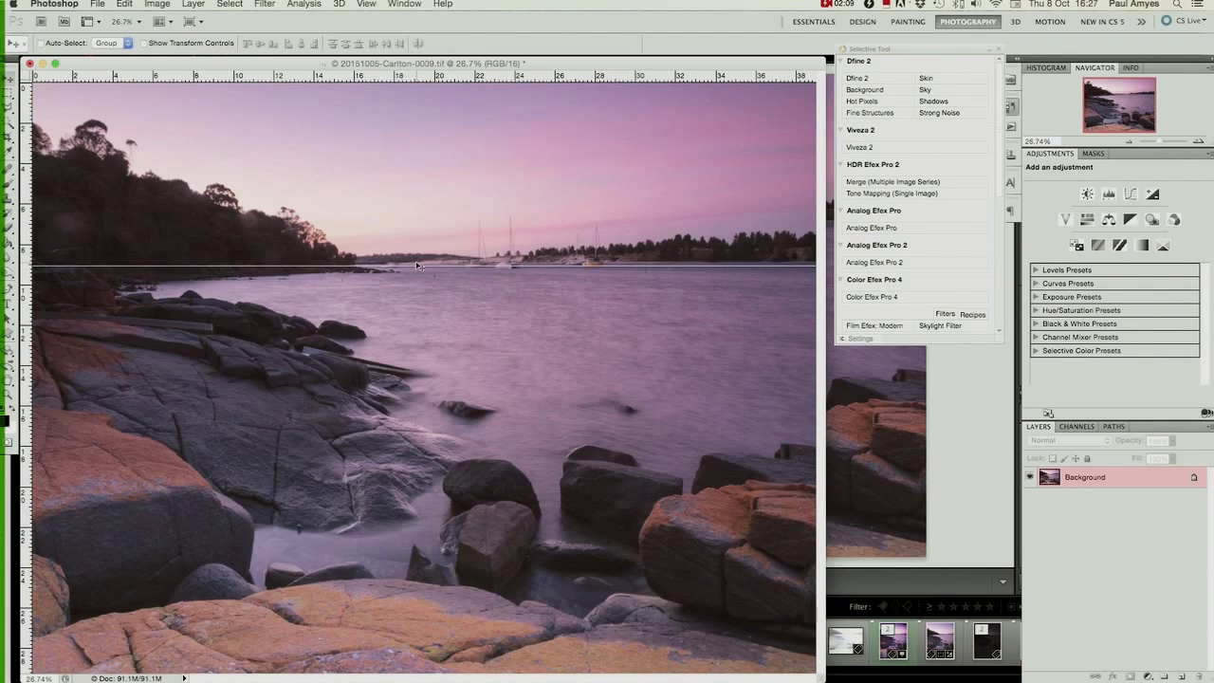
pyautogui.moveTo(27, 270); pyautogui.dragTo(507, 294)
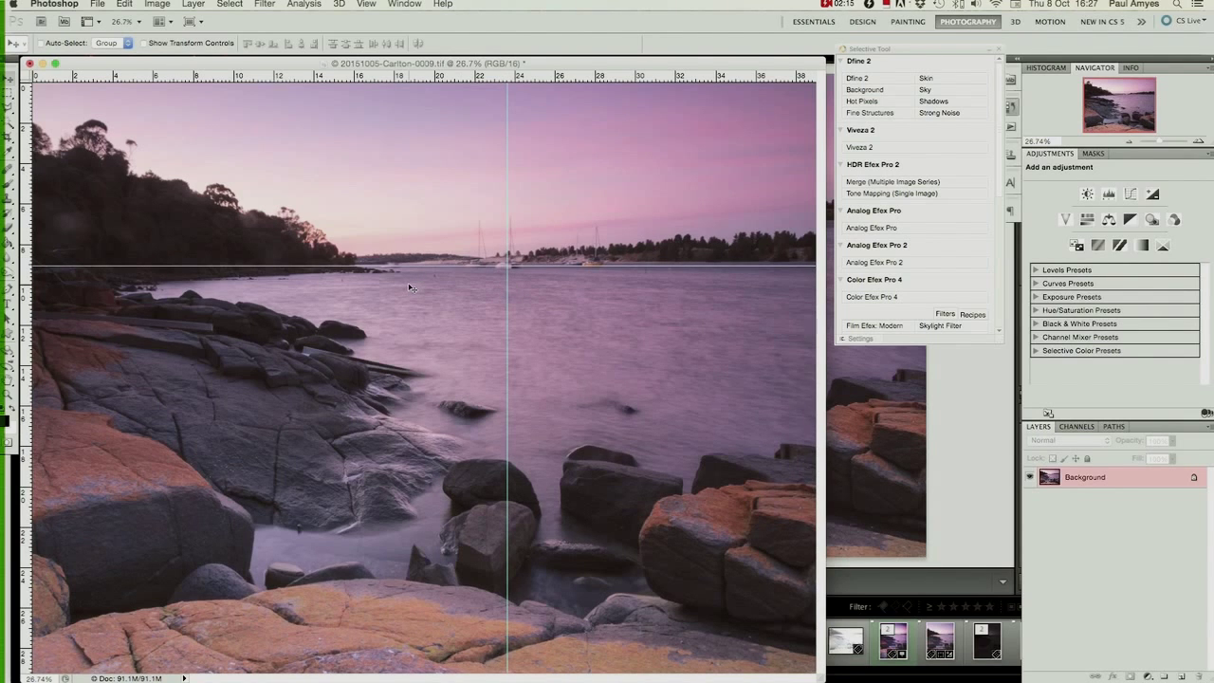
# Clear the guides and run Dfine 2 noise reduction on the photo
pyautogui.click(368, 5)
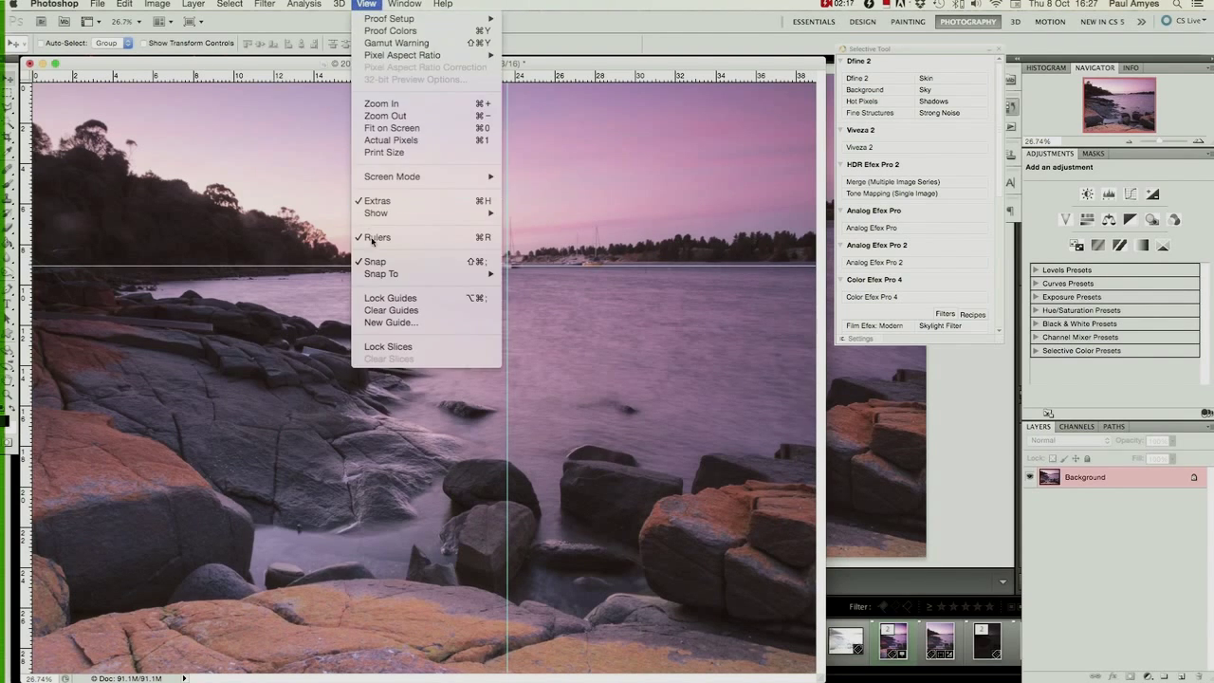
pyautogui.click(397, 314)
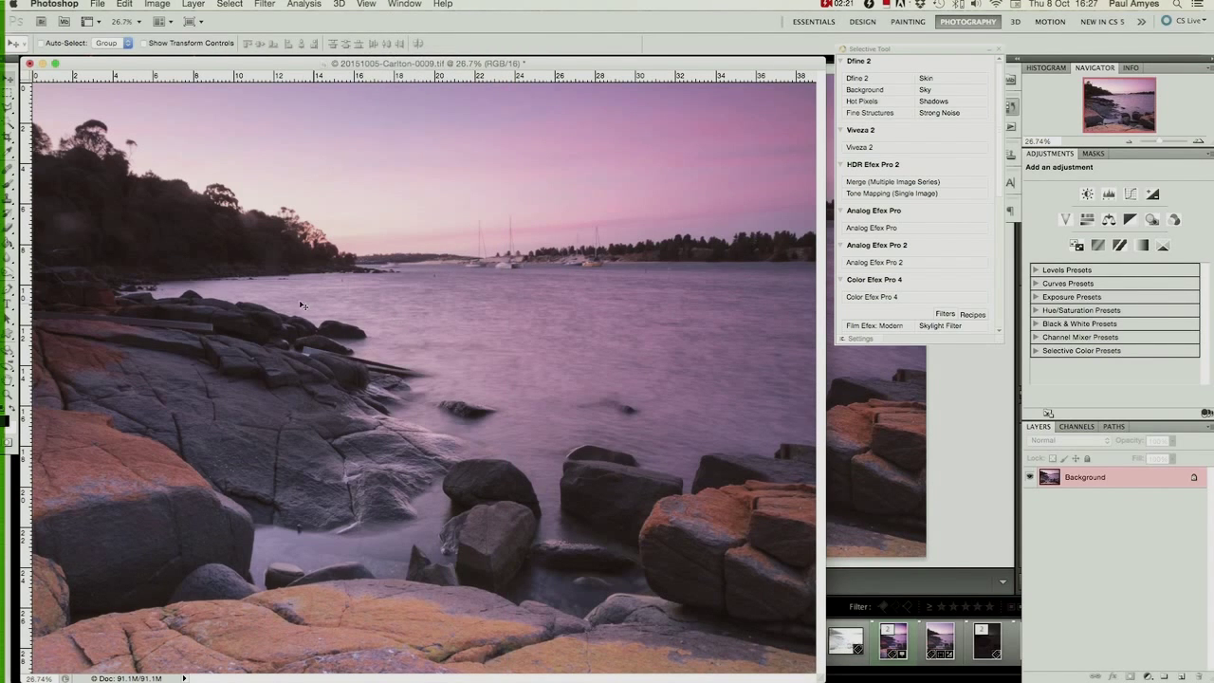
pyautogui.click(858, 78)
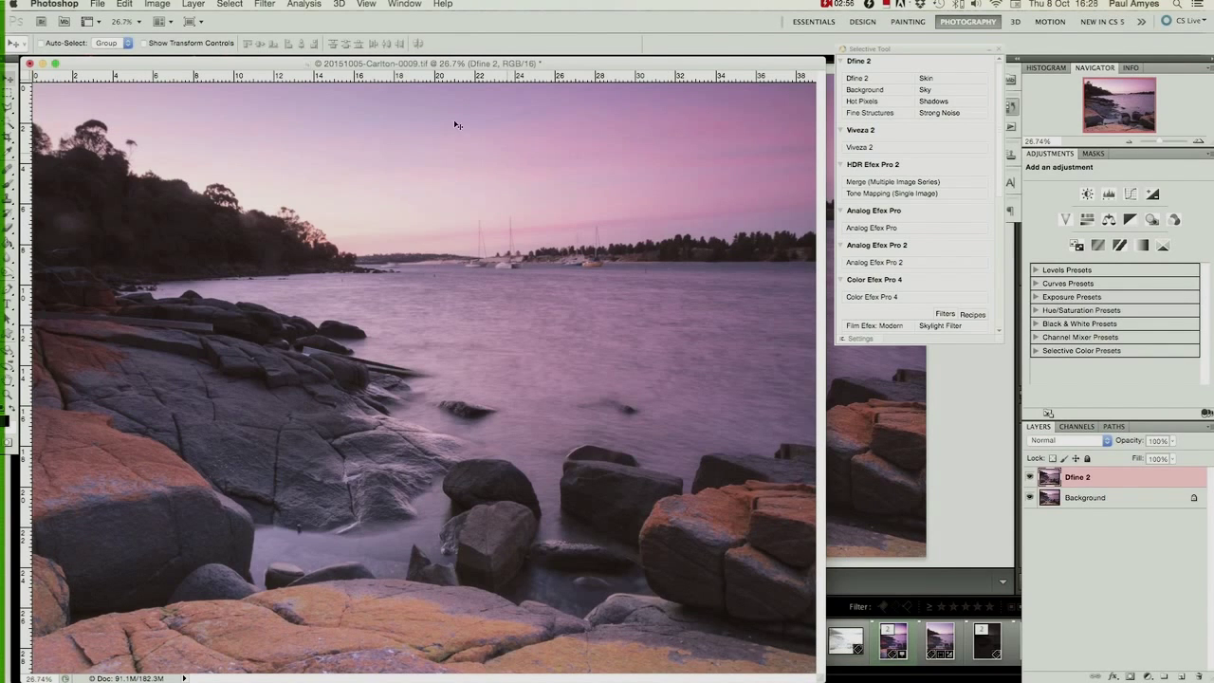
# Launch Alien Skin Exposure 3's Color Film filter from the Filter menu
pyautogui.click(264, 4)
pyautogui.moveTo(306, 297)
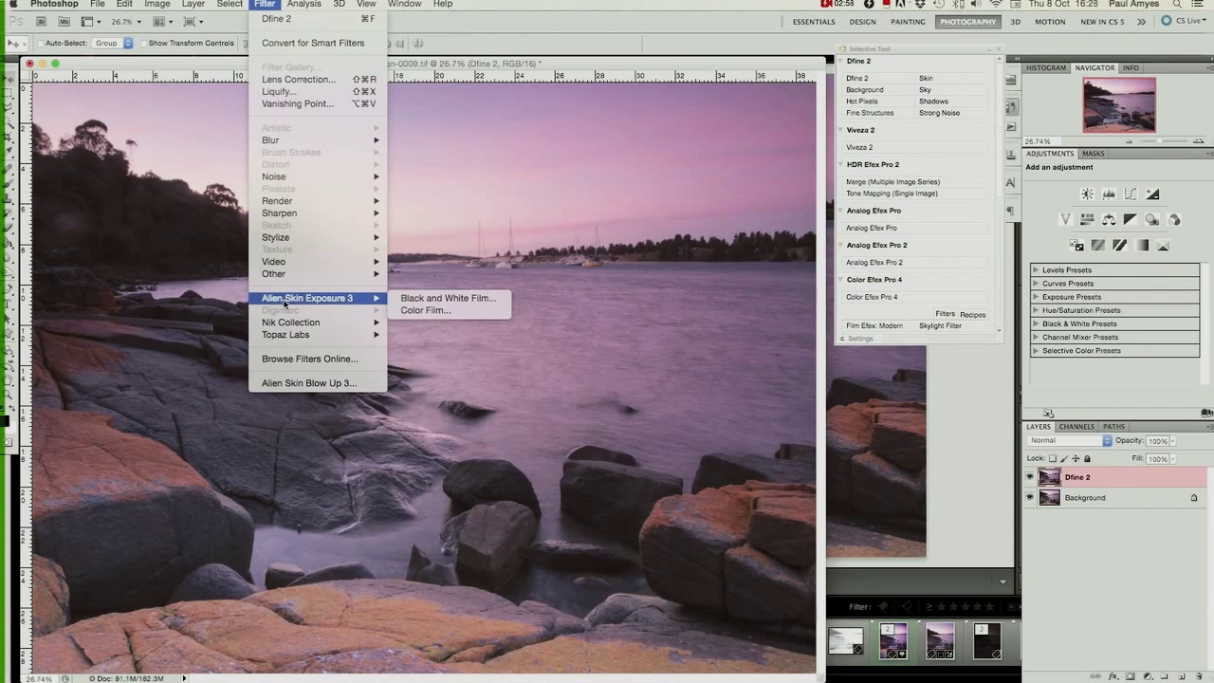
pyautogui.click(406, 308)
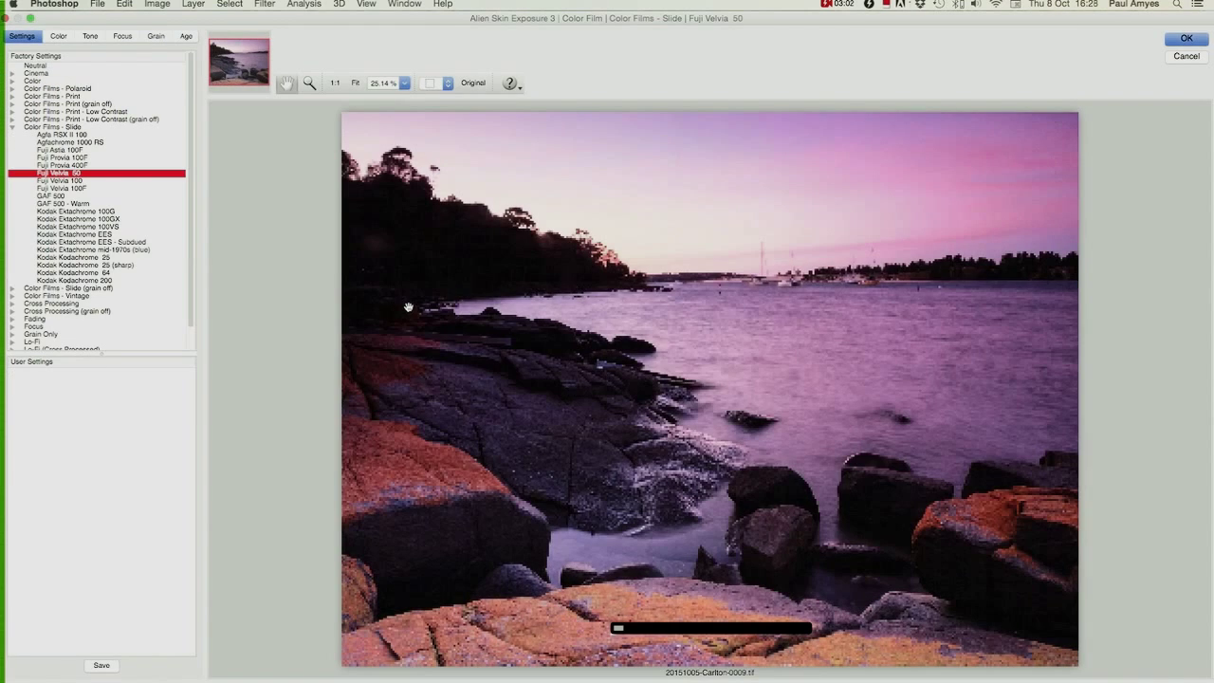
# Apply the Kodak Kodachrome 25 (sharp) slide film look, then launch Color Efex Pro 4
pyautogui.click(112, 266)
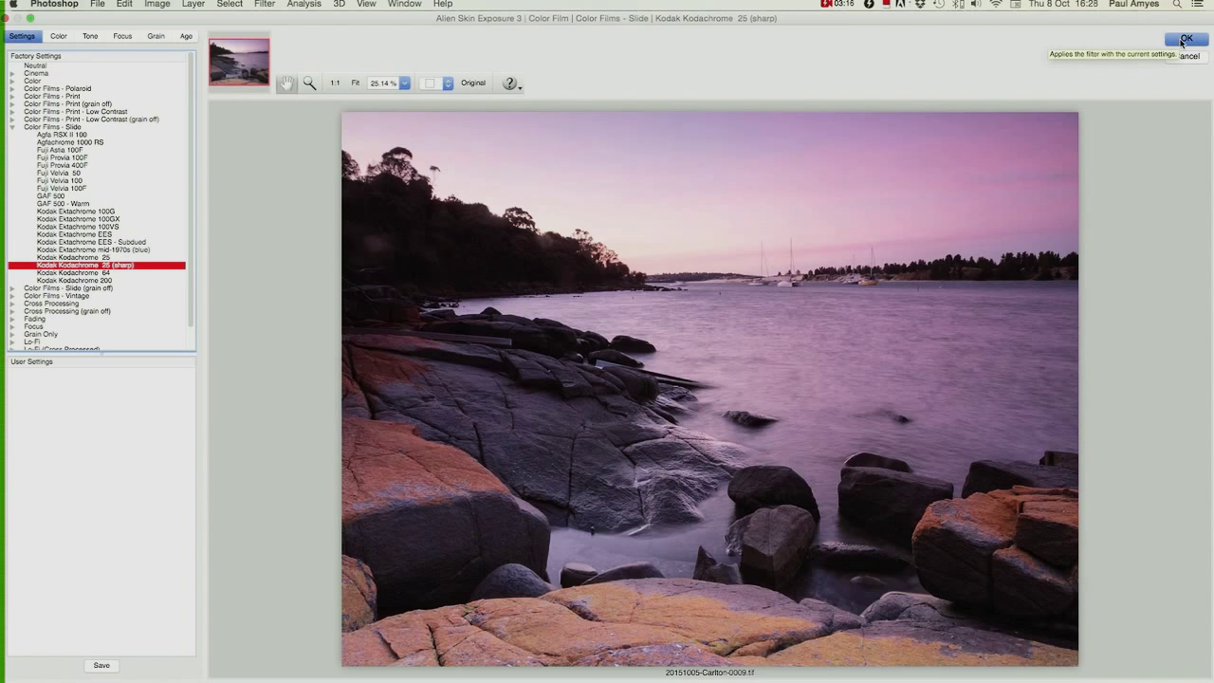
pyautogui.click(1184, 39)
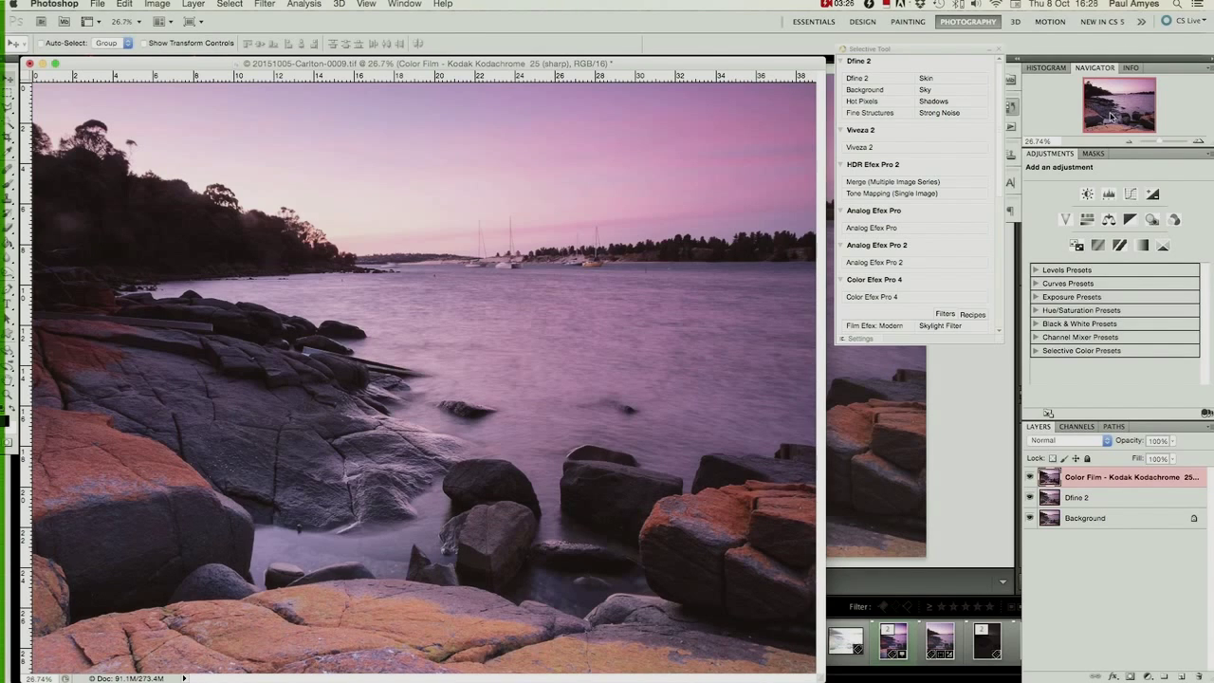
pyautogui.click(867, 297)
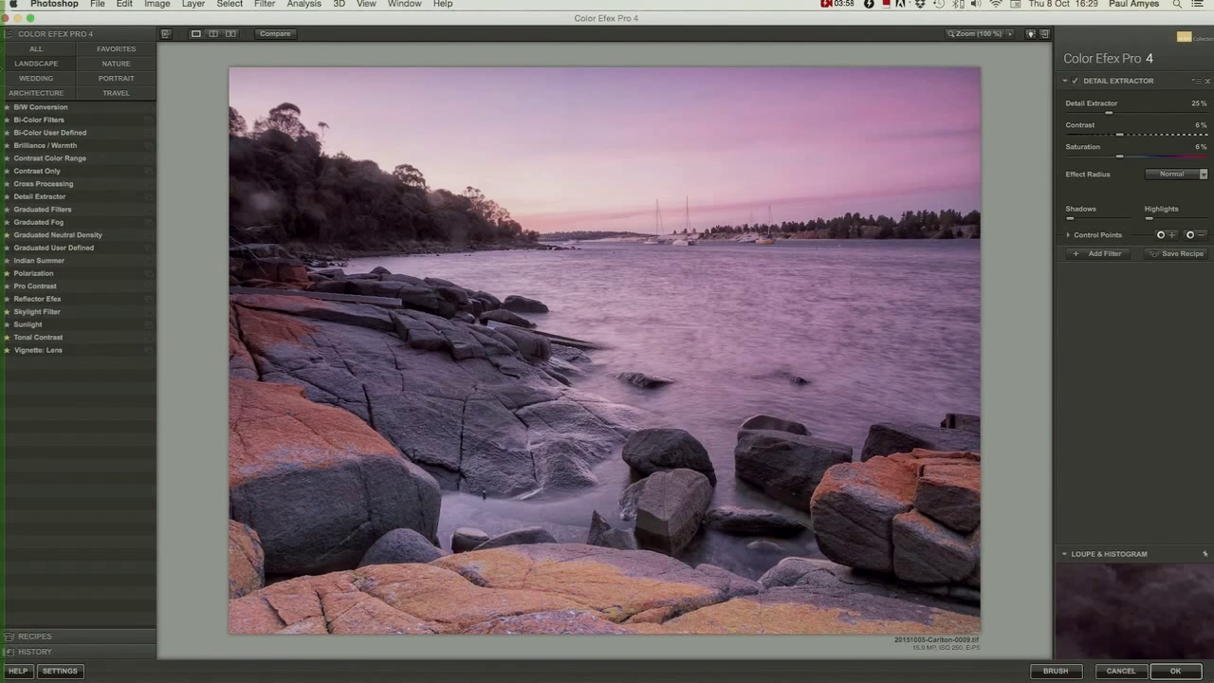
# Stack Polarization after Detail Extractor at about 88° rotation and 100% strength, and apply
pyautogui.click(105, 51)
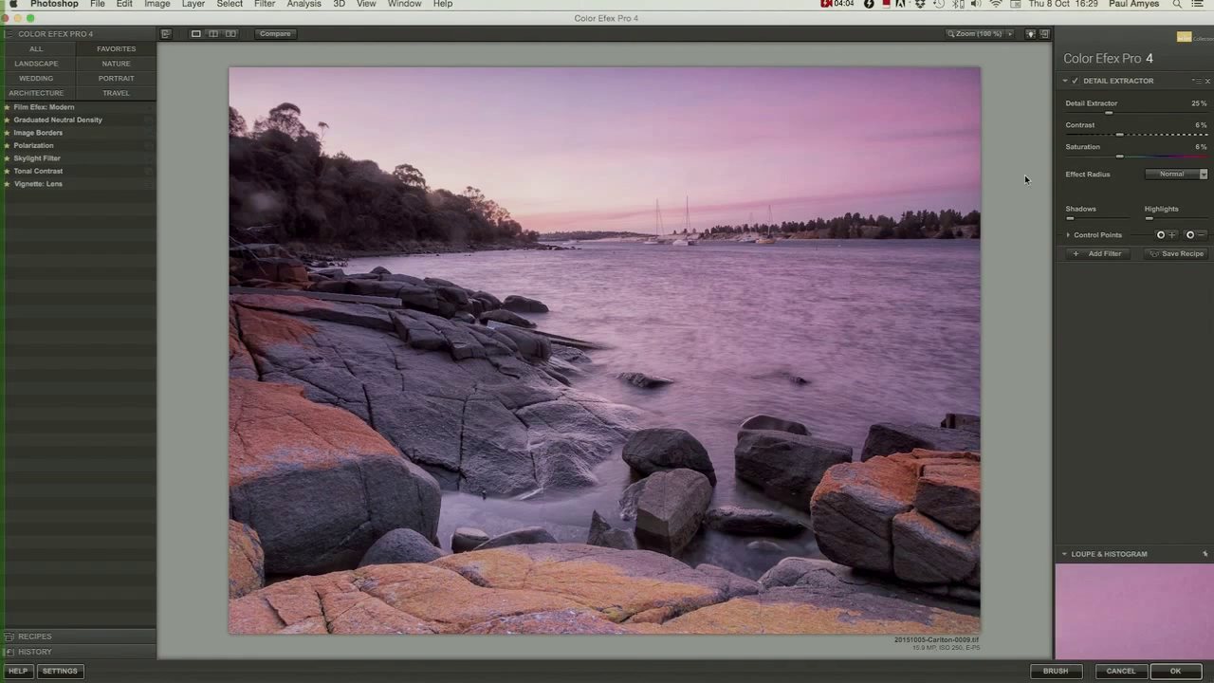
pyautogui.click(1092, 254)
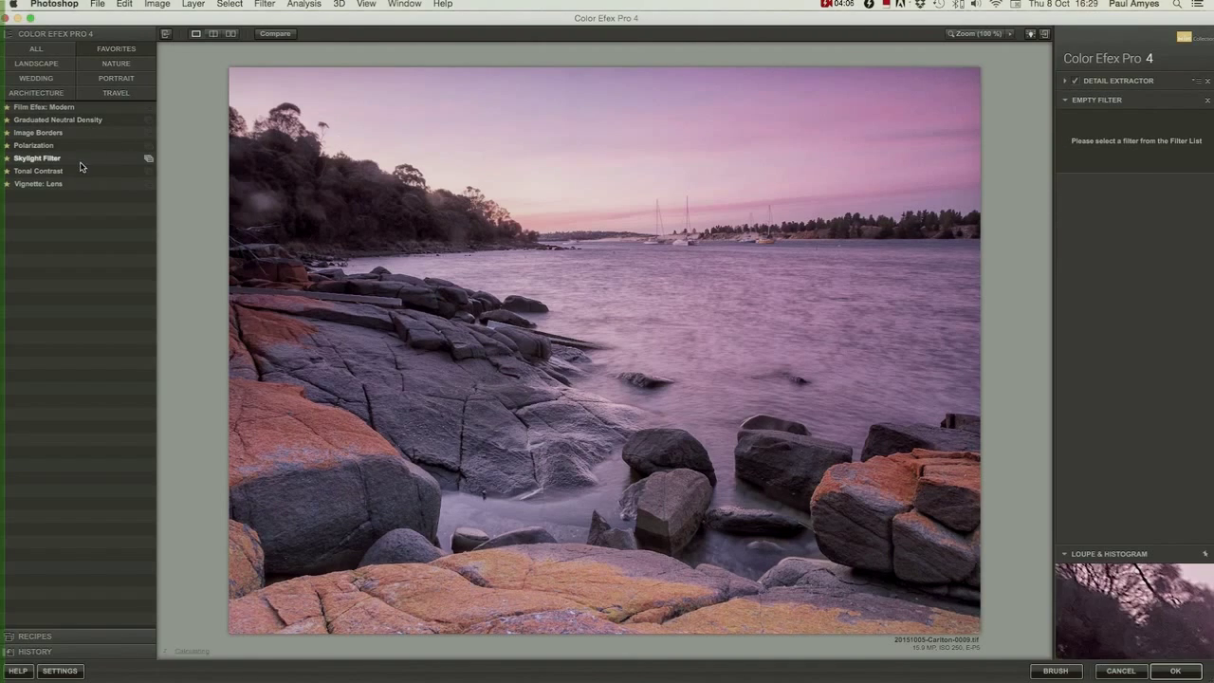
pyautogui.click(34, 145)
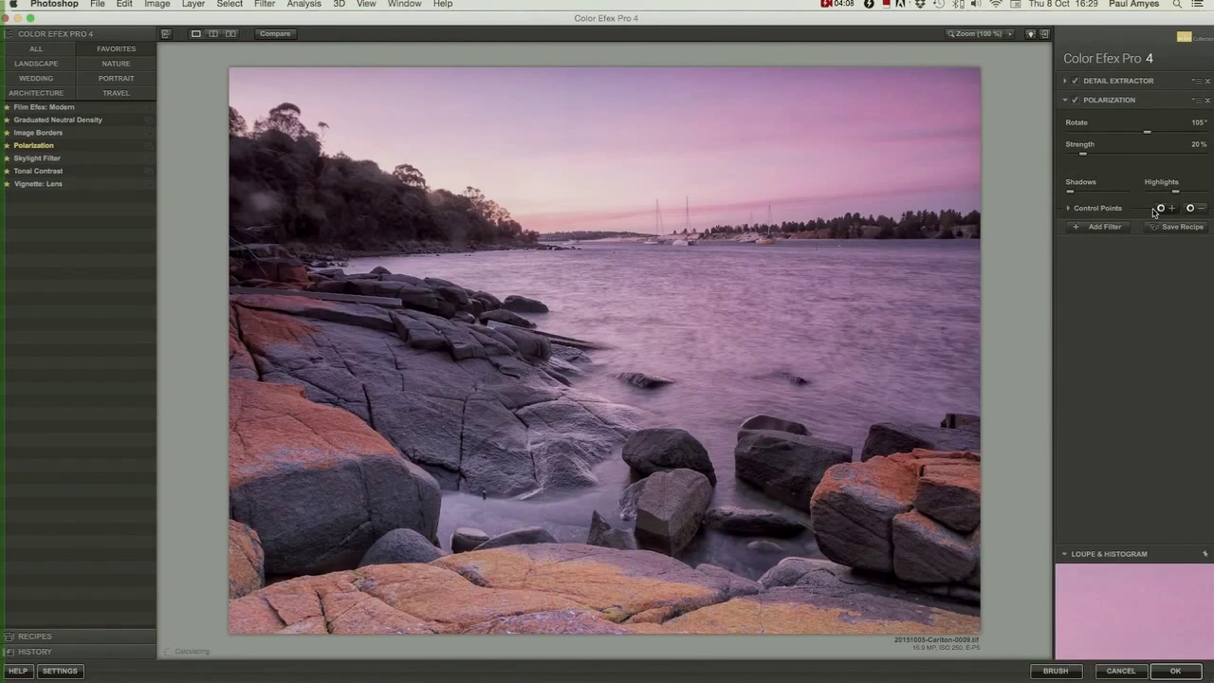
pyautogui.moveTo(1146, 133); pyautogui.dragTo(1138, 139)
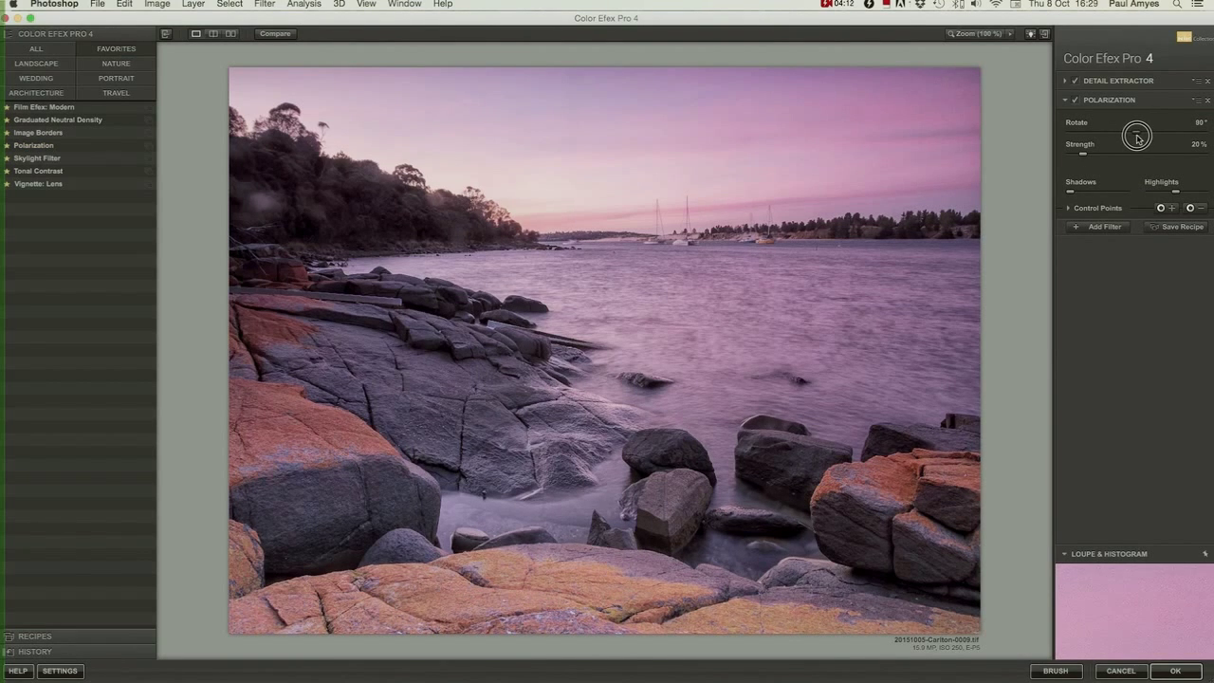
pyautogui.moveTo(1082, 154); pyautogui.dragTo(1135, 159)
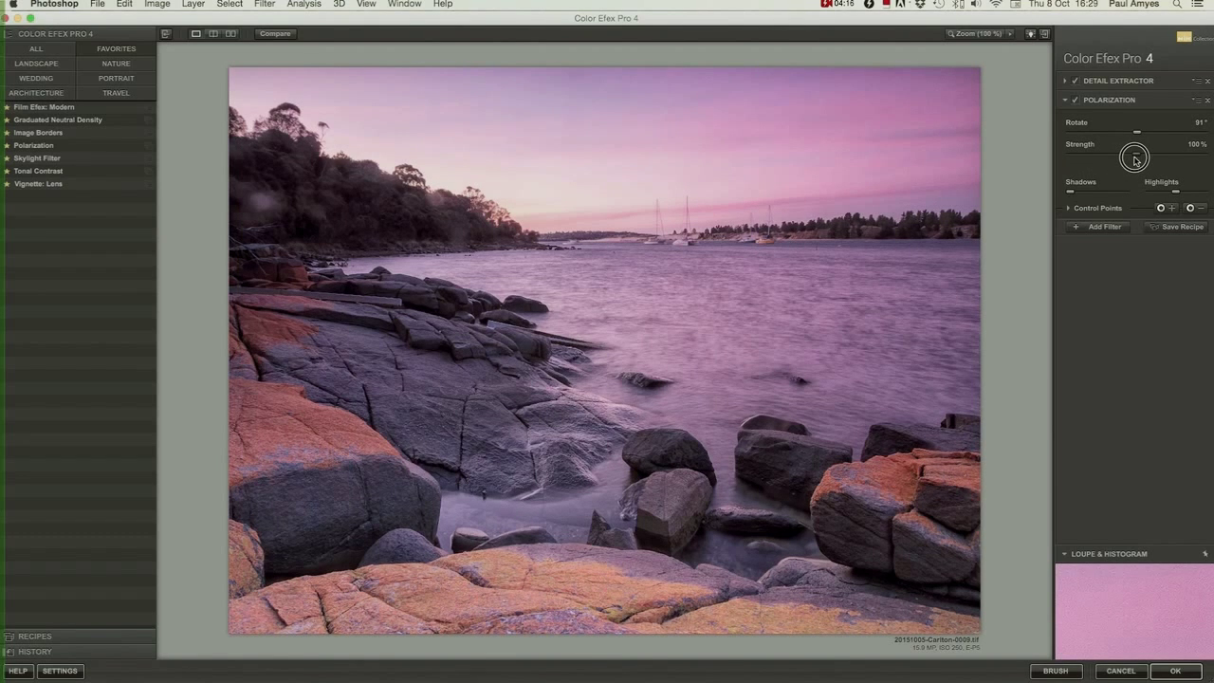
pyautogui.moveTo(1136, 131); pyautogui.dragTo(1134, 133)
pyautogui.click(1075, 101)
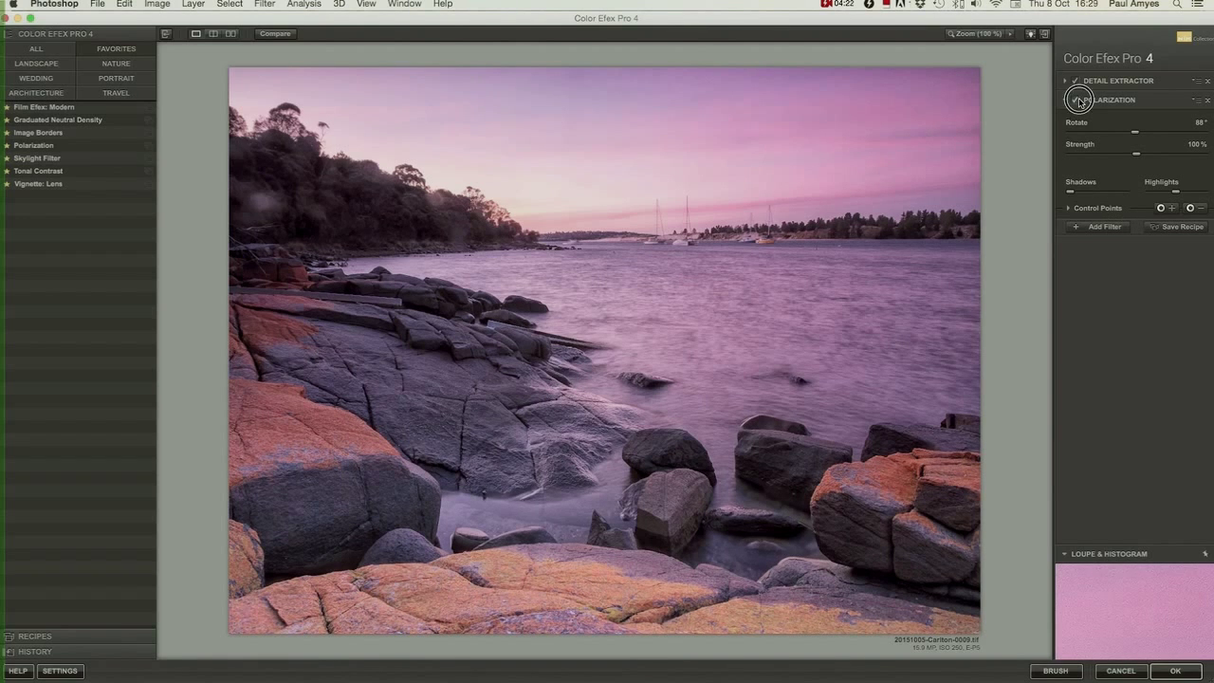
pyautogui.click(1075, 101)
pyautogui.click(1172, 671)
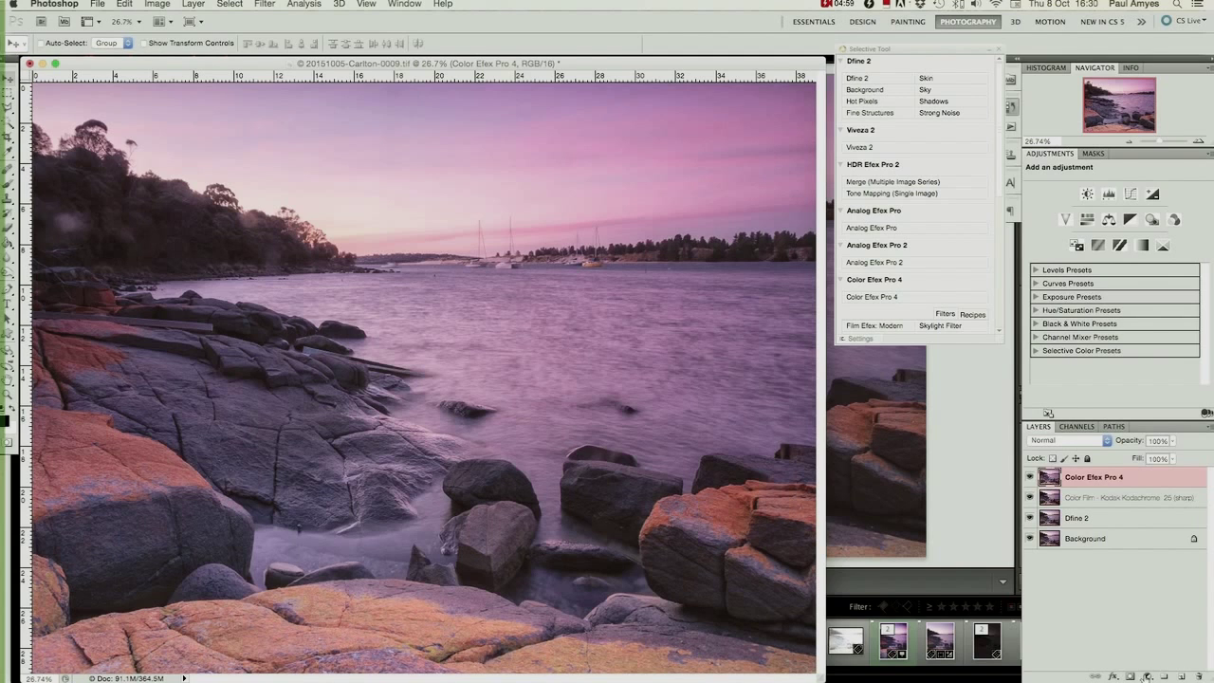
# Add Curves and Levels adjustment layers, setting the Levels black input to 8
pyautogui.click(1148, 677)
pyautogui.click(1141, 493)
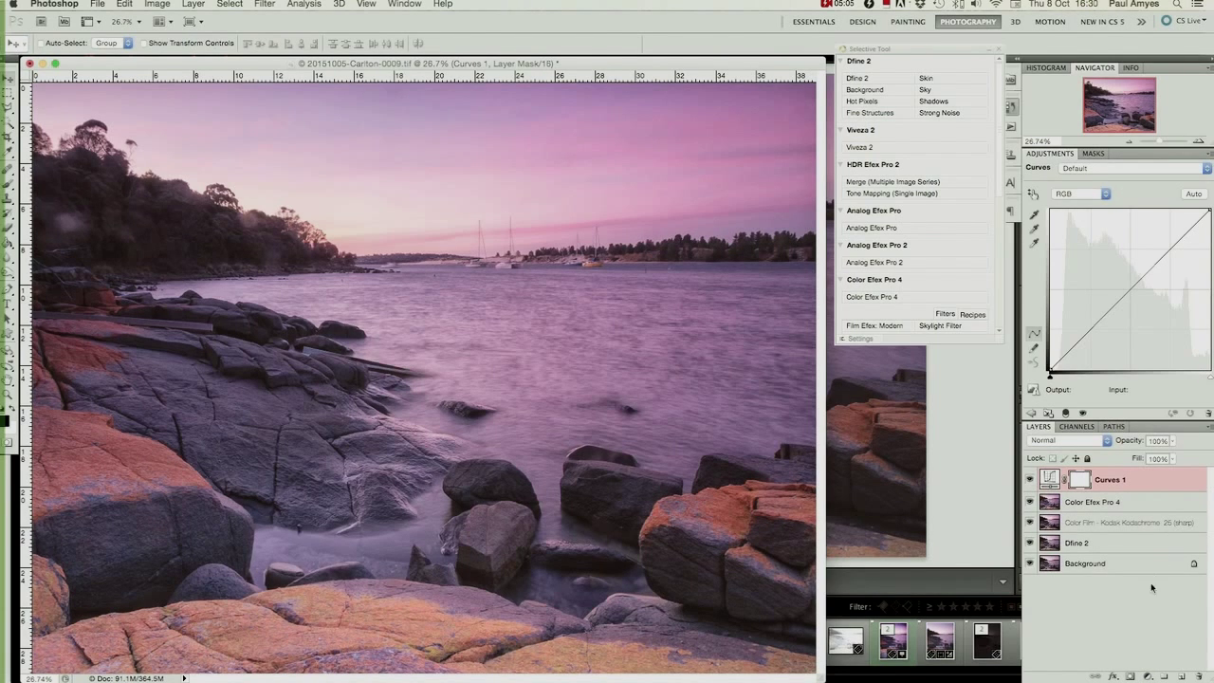
pyautogui.click(1148, 676)
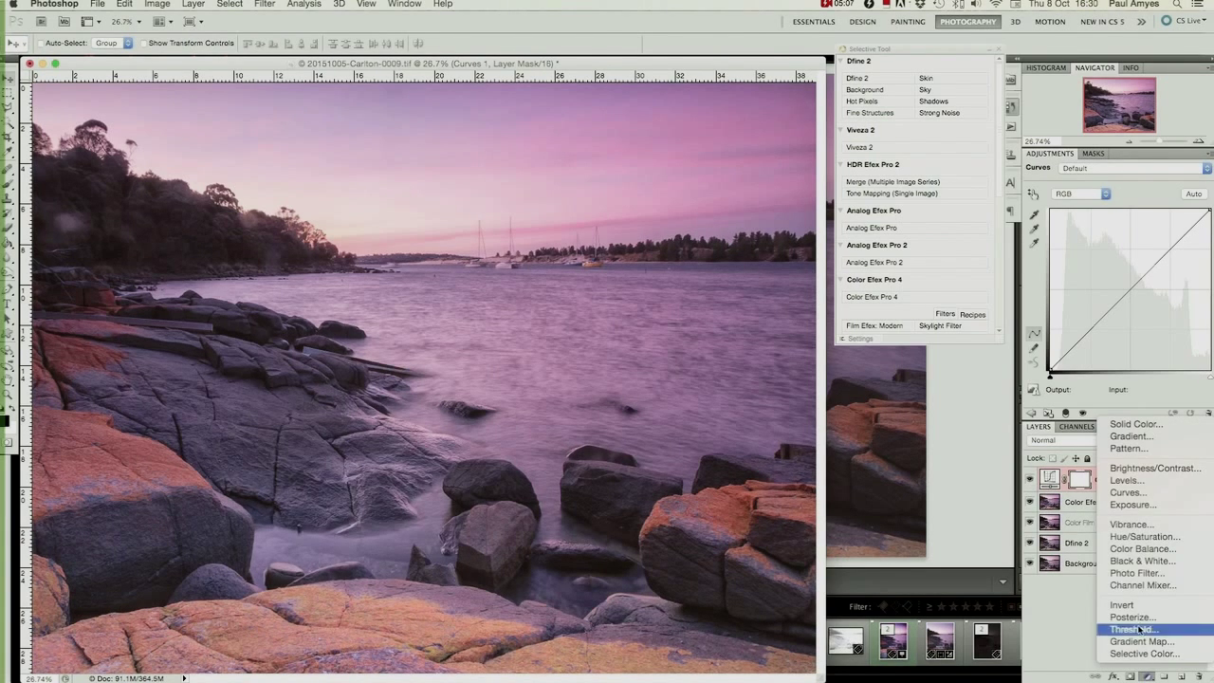
pyautogui.click(1128, 481)
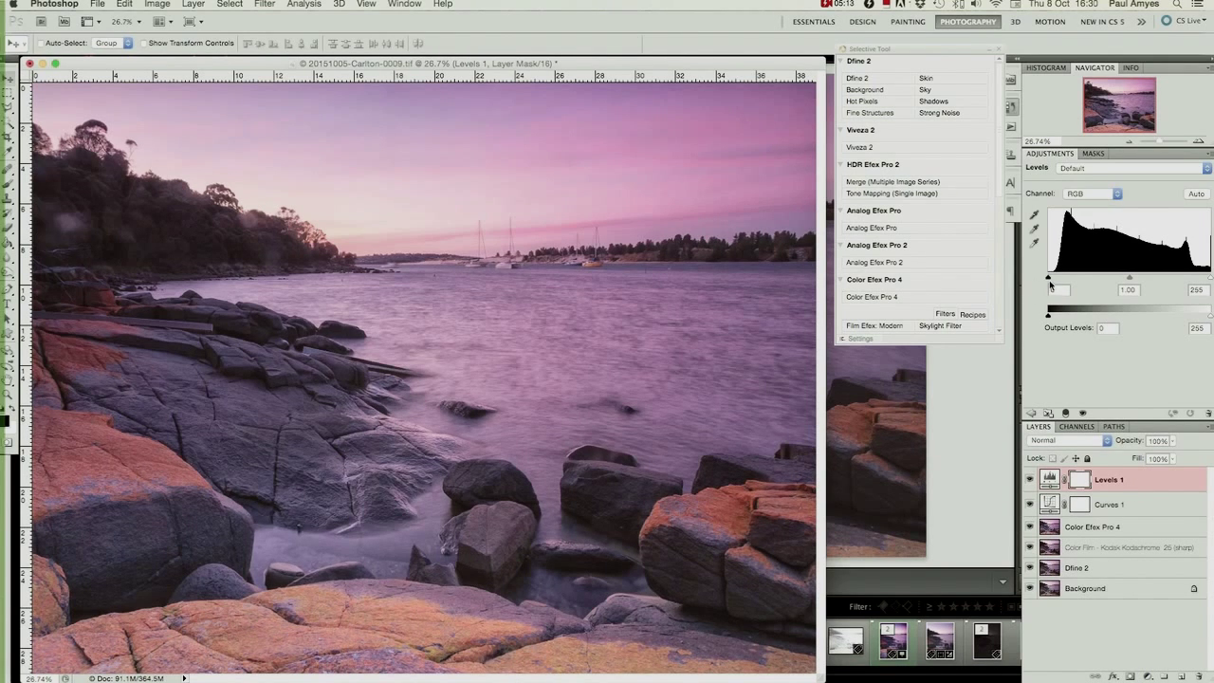
pyautogui.moveTo(1049, 277); pyautogui.dragTo(1053, 277)
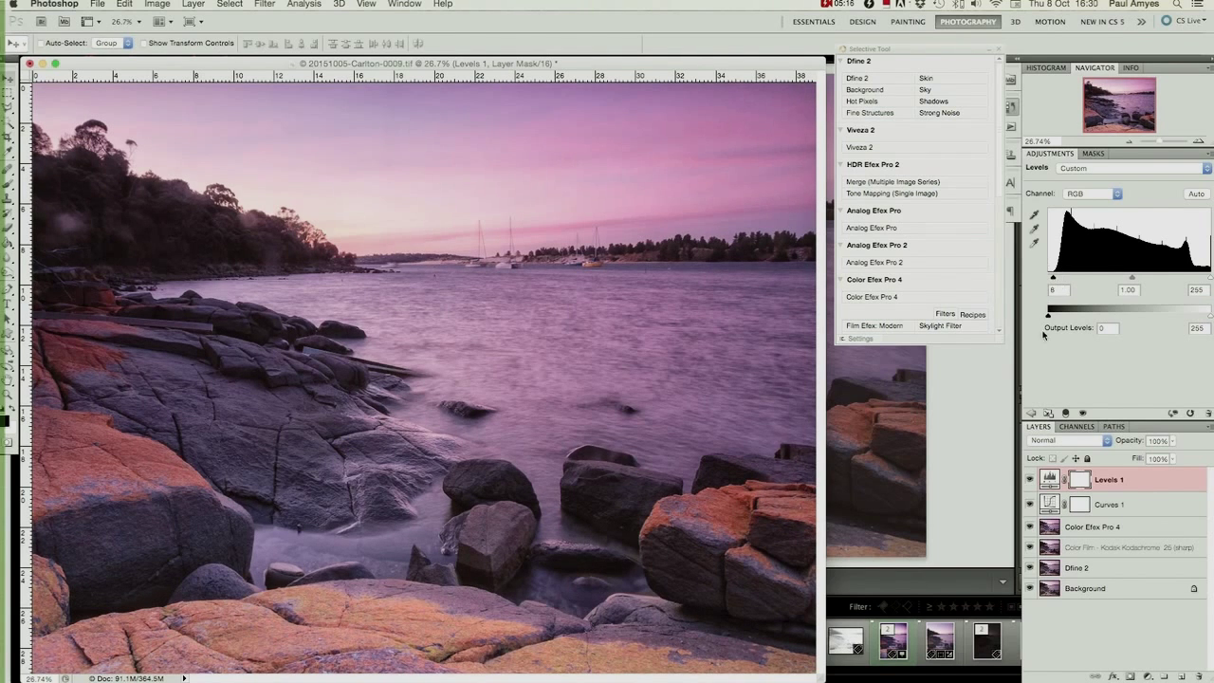
# Add midtone and shadow points to Curves 1, pulling 67 down to 61
pyautogui.click(1049, 505)
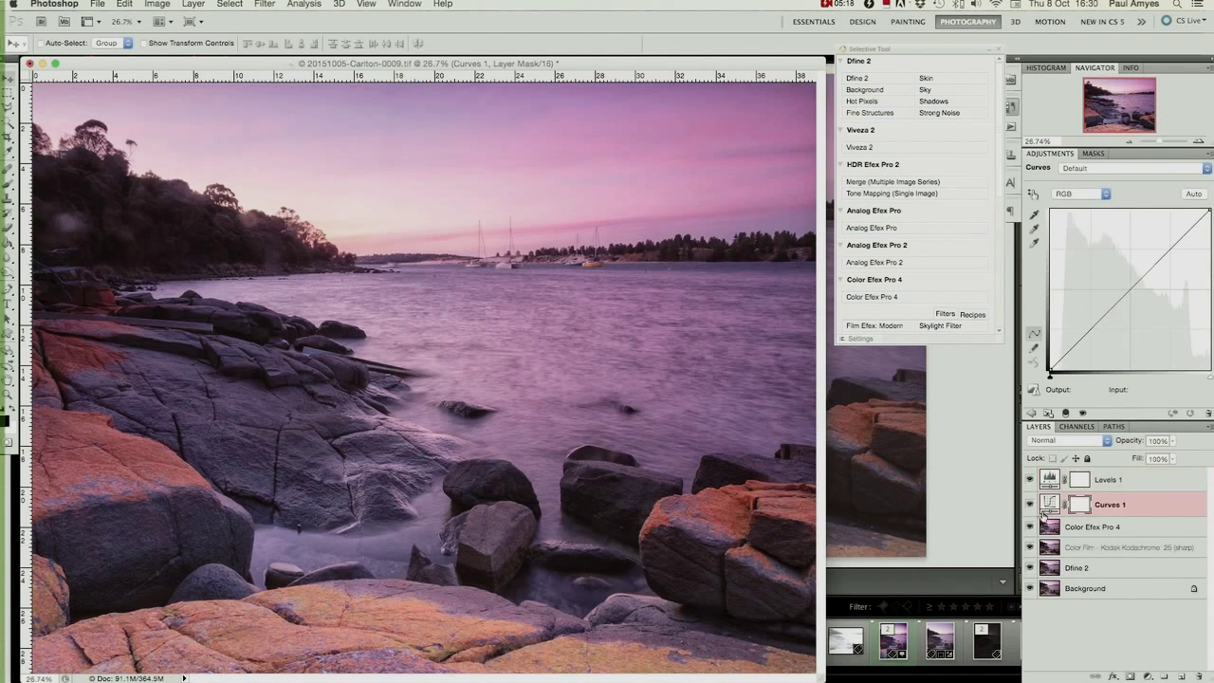
pyautogui.click(1130, 291)
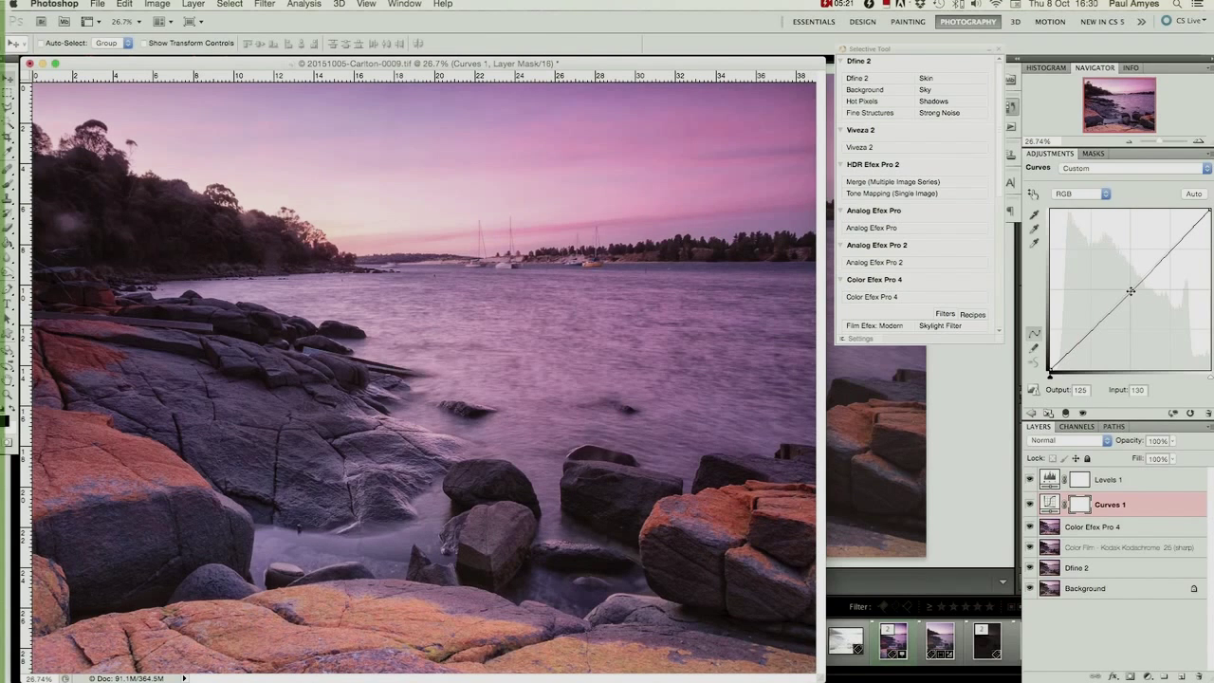
pyautogui.click(1092, 332)
pyautogui.moveTo(1092, 331); pyautogui.dragTo(1092, 330)
pyautogui.click(1108, 530)
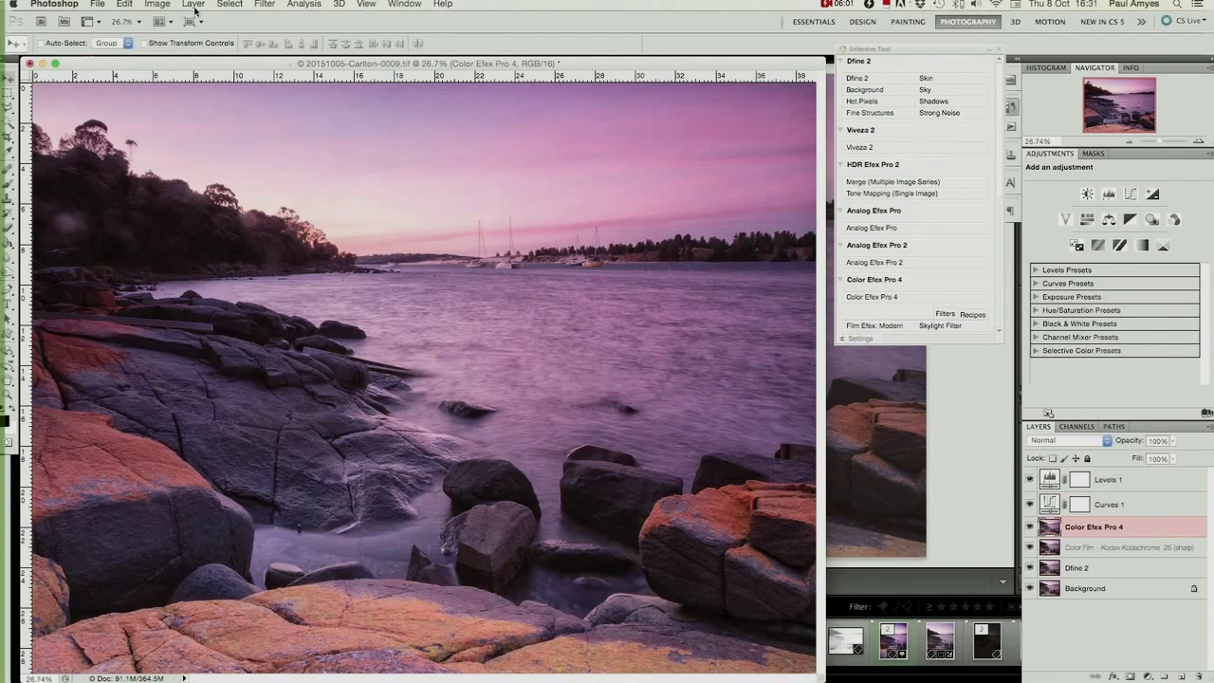
# Duplicate the Color Efex Pro 4 layer as a new layer named 're-touching layer'
pyautogui.click(194, 5)
pyautogui.click(193, 34)
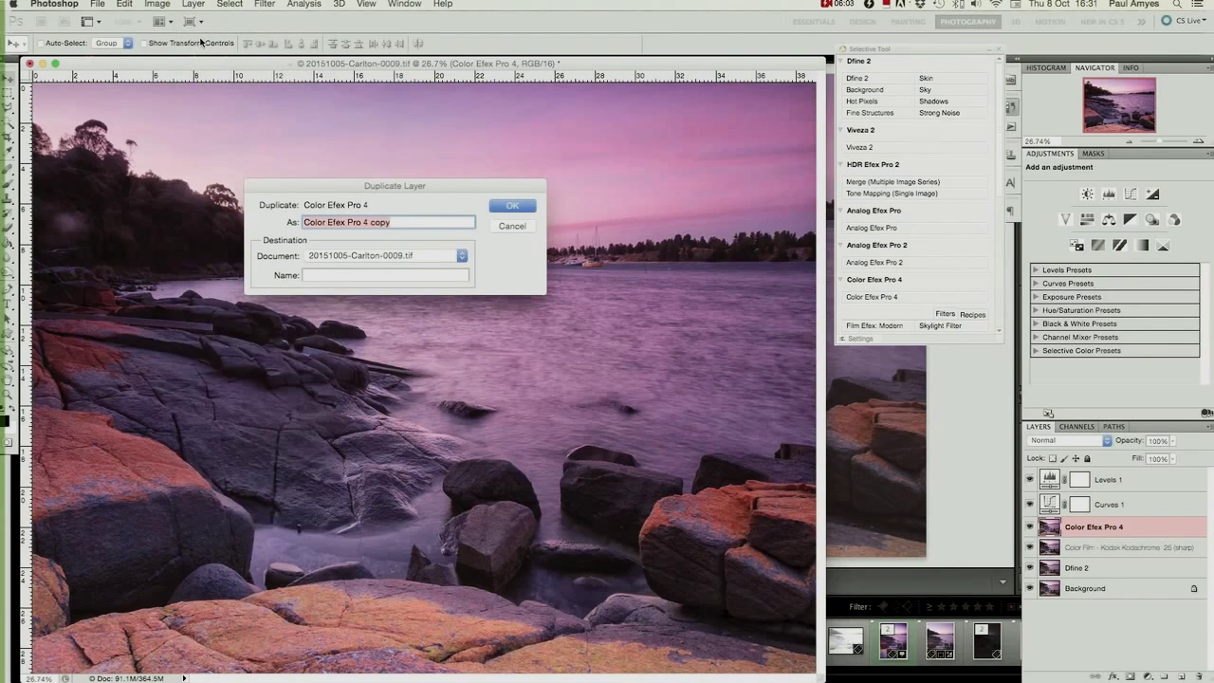
pyautogui.write('re-touching layer')
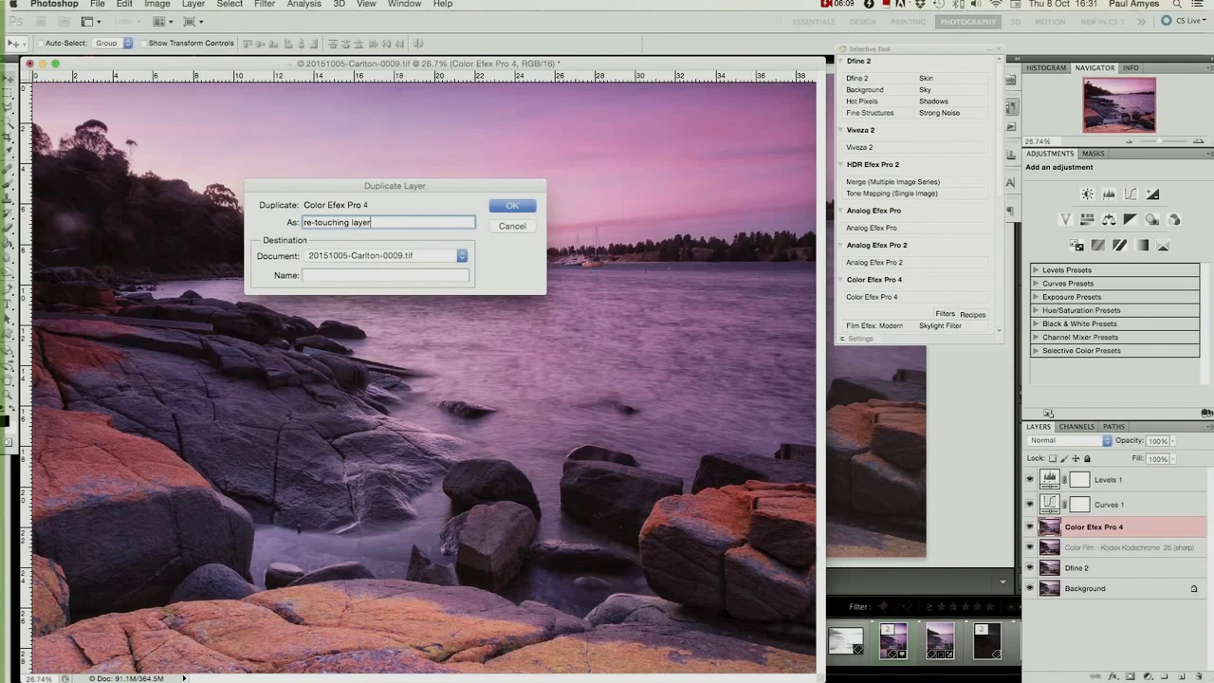
pyautogui.press('Return')
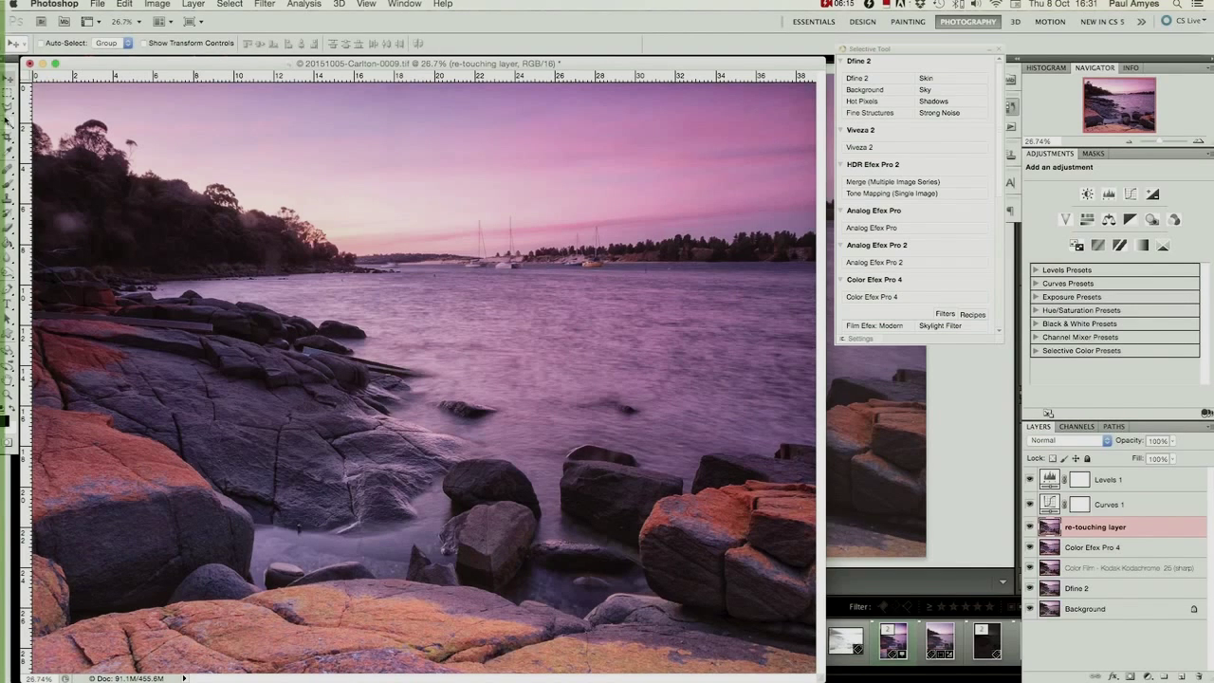
pyautogui.click(6, 176)
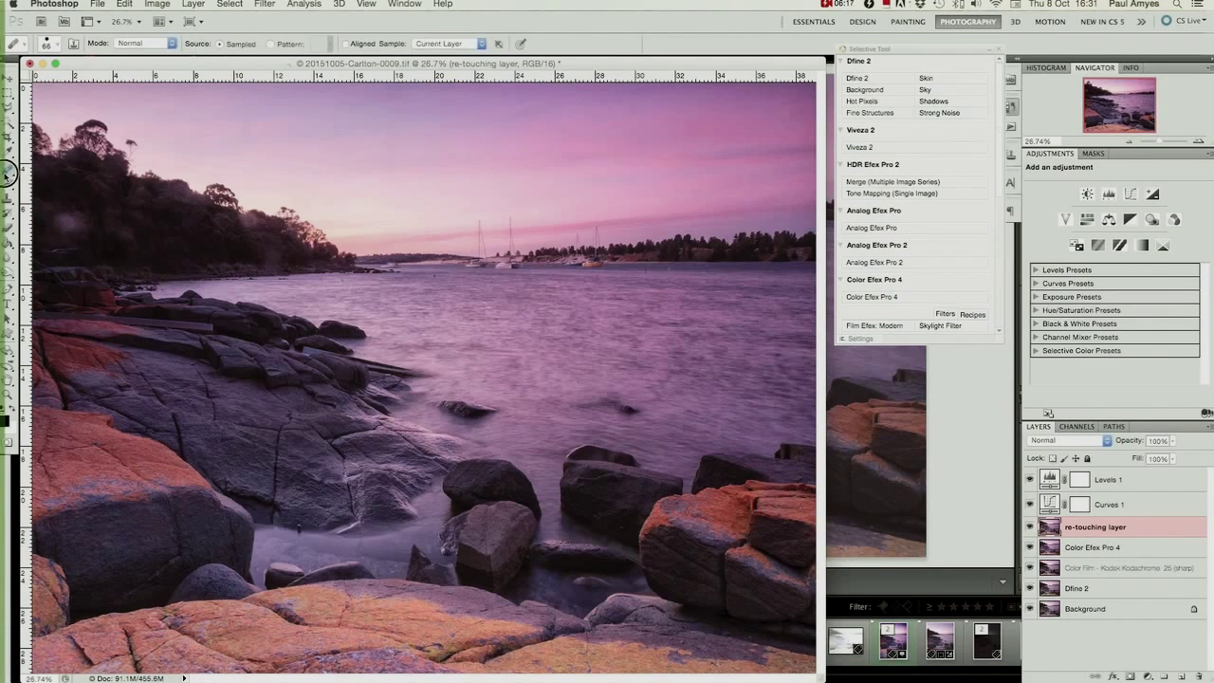
pyautogui.click(8, 175)
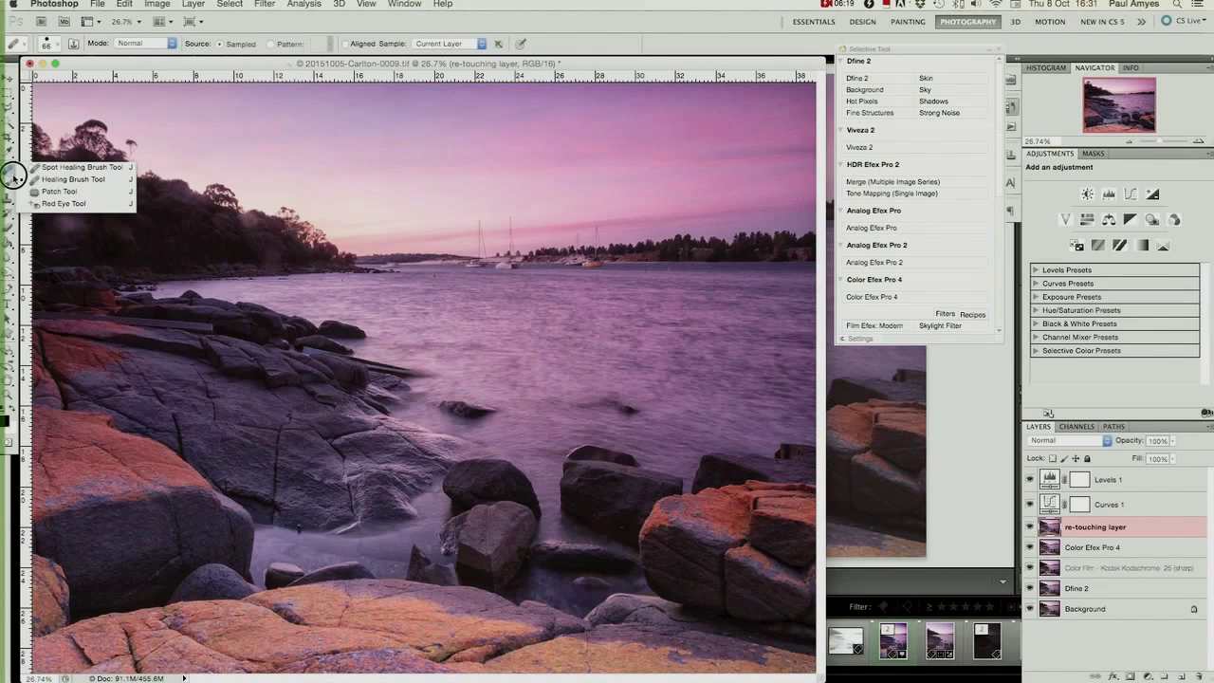
pyautogui.click(47, 191)
pyautogui.moveTo(61, 205)
pyautogui.mouseDown()
pyautogui.moveTo(52, 233)
pyautogui.moveTo(61, 208)
pyautogui.moveTo(163, 247)
pyautogui.mouseUp()
pyautogui.moveTo(67, 228); pyautogui.dragTo(163, 244)
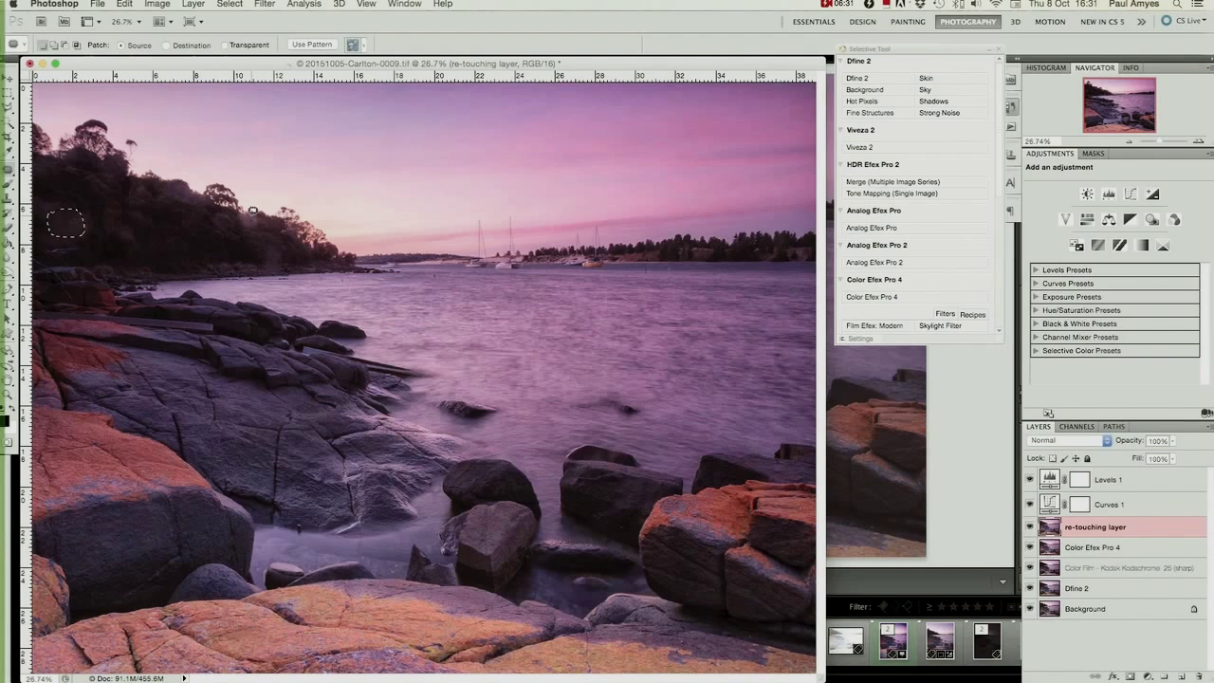
pyautogui.moveTo(249, 208)
pyautogui.mouseDown()
pyautogui.moveTo(257, 215)
pyautogui.moveTo(195, 207)
pyautogui.mouseUp()
pyautogui.moveTo(270, 248)
pyautogui.mouseDown()
pyautogui.moveTo(269, 264)
pyautogui.moveTo(228, 256)
pyautogui.mouseUp()
pyautogui.click(229, 4)
pyautogui.click(228, 31)
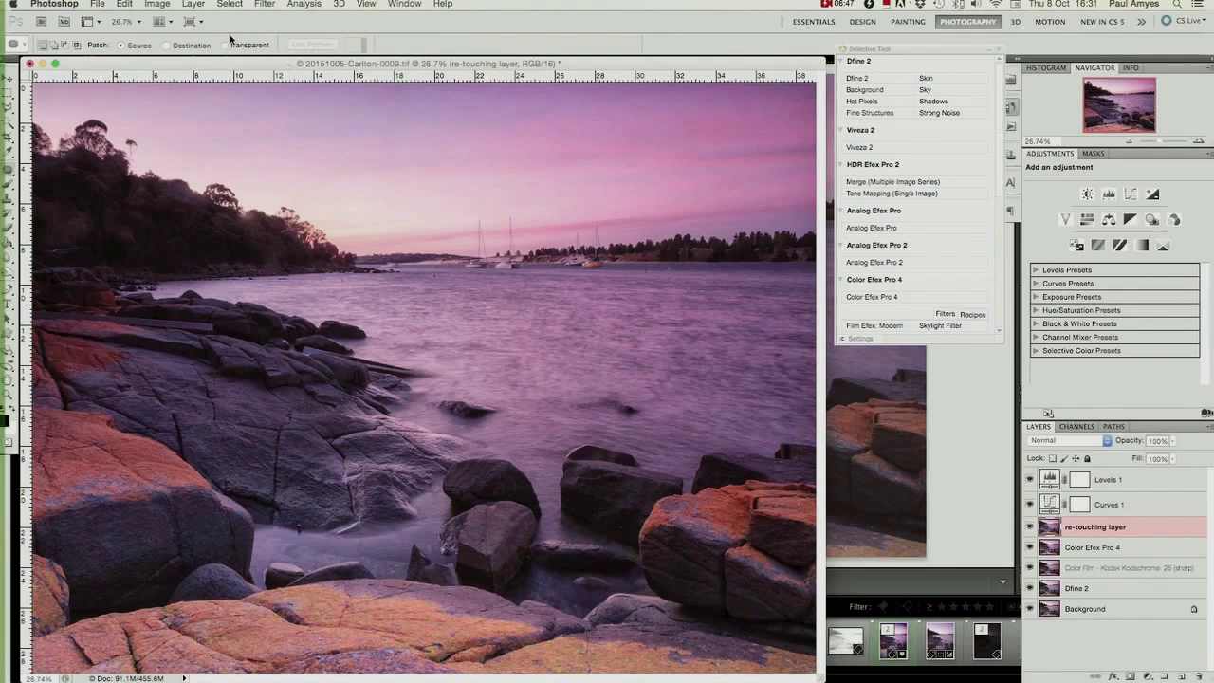
pyautogui.click(1011, 107)
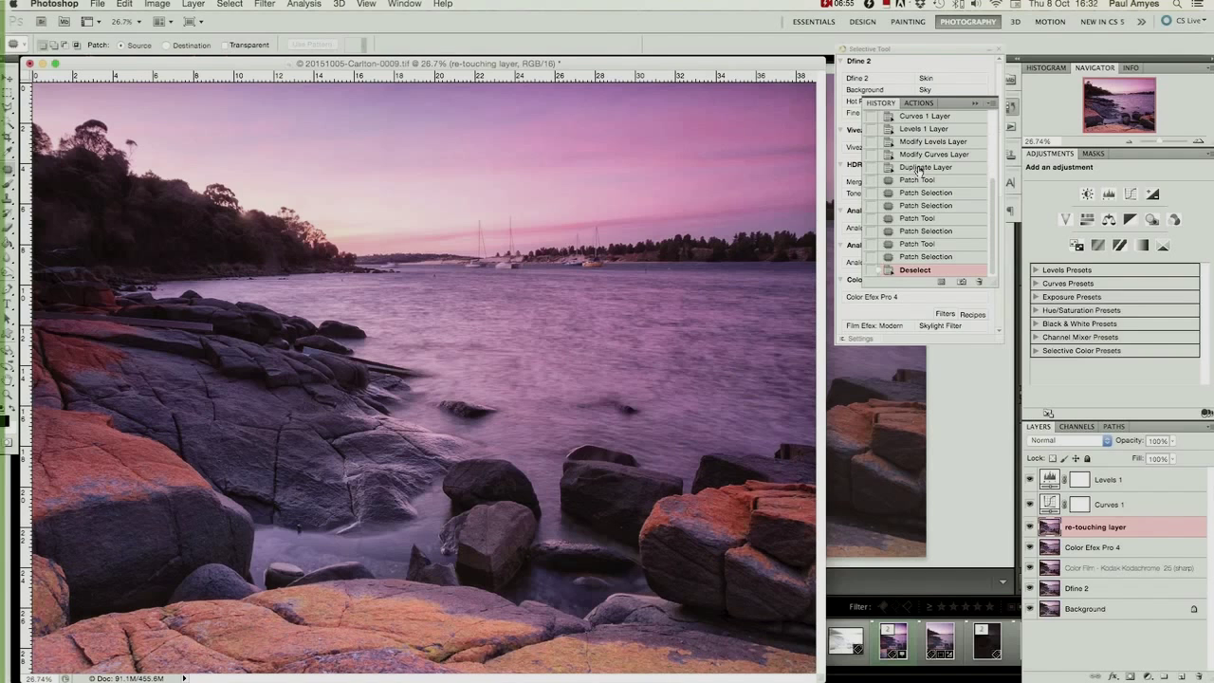
# Toggle the re-touching layer off and on to compare, then select Levels 1 (8, 1.00, 255)
pyautogui.click(1013, 110)
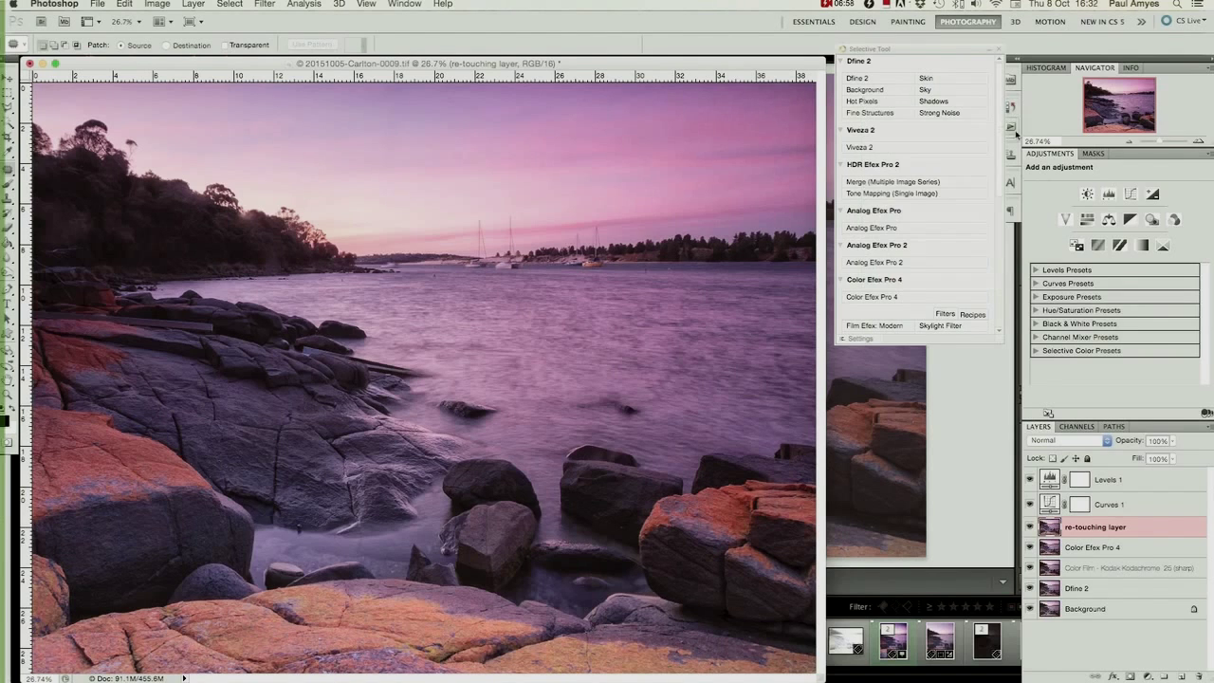
pyautogui.click(1029, 528)
pyautogui.click(1030, 528)
pyautogui.click(1134, 482)
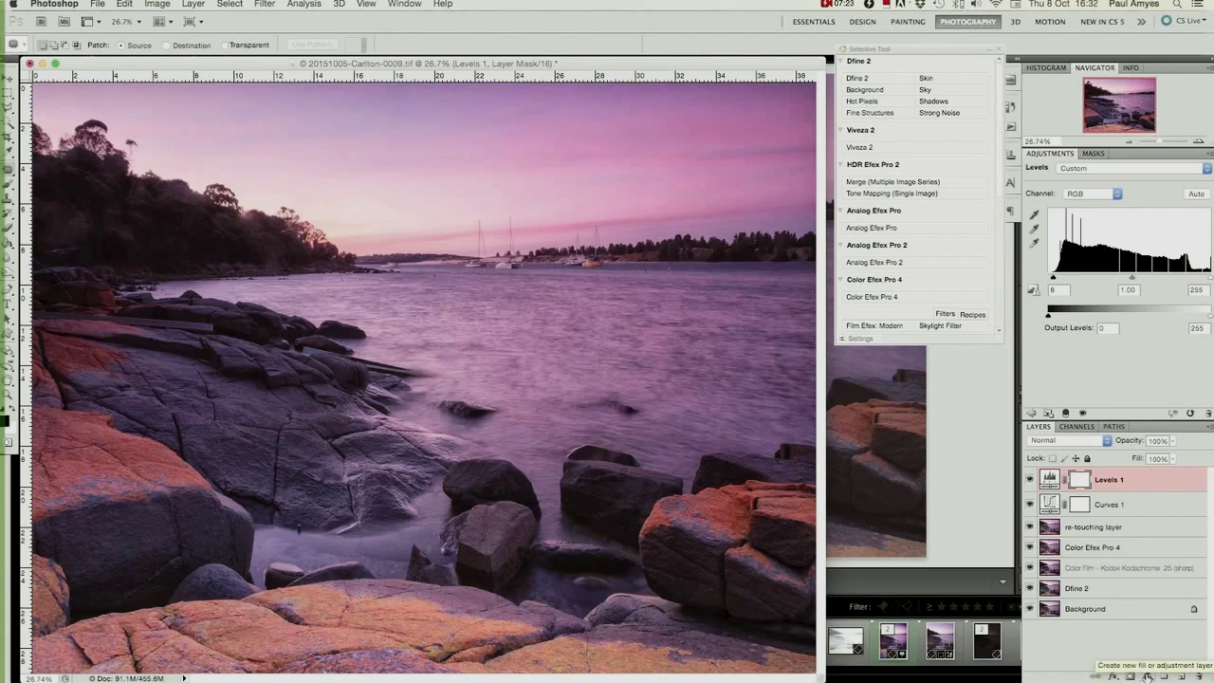
# Add a Levels layer with its black input at 35 and rename it 'darker'
pyautogui.click(1147, 675)
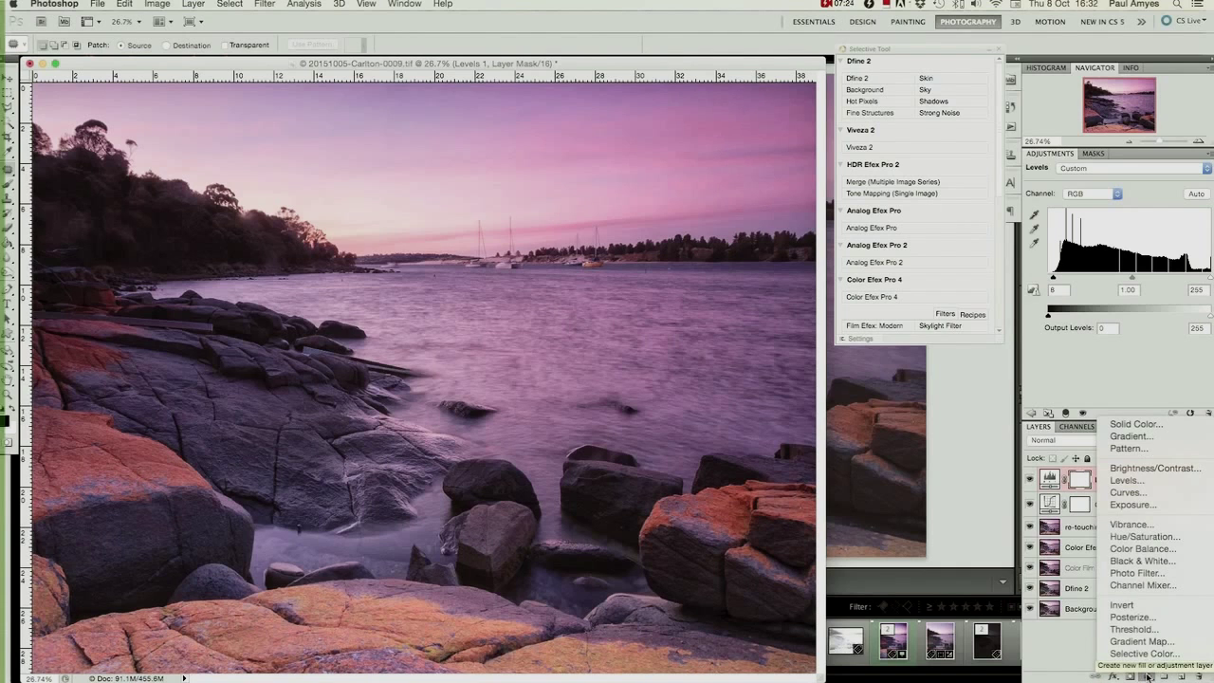
pyautogui.click(1130, 481)
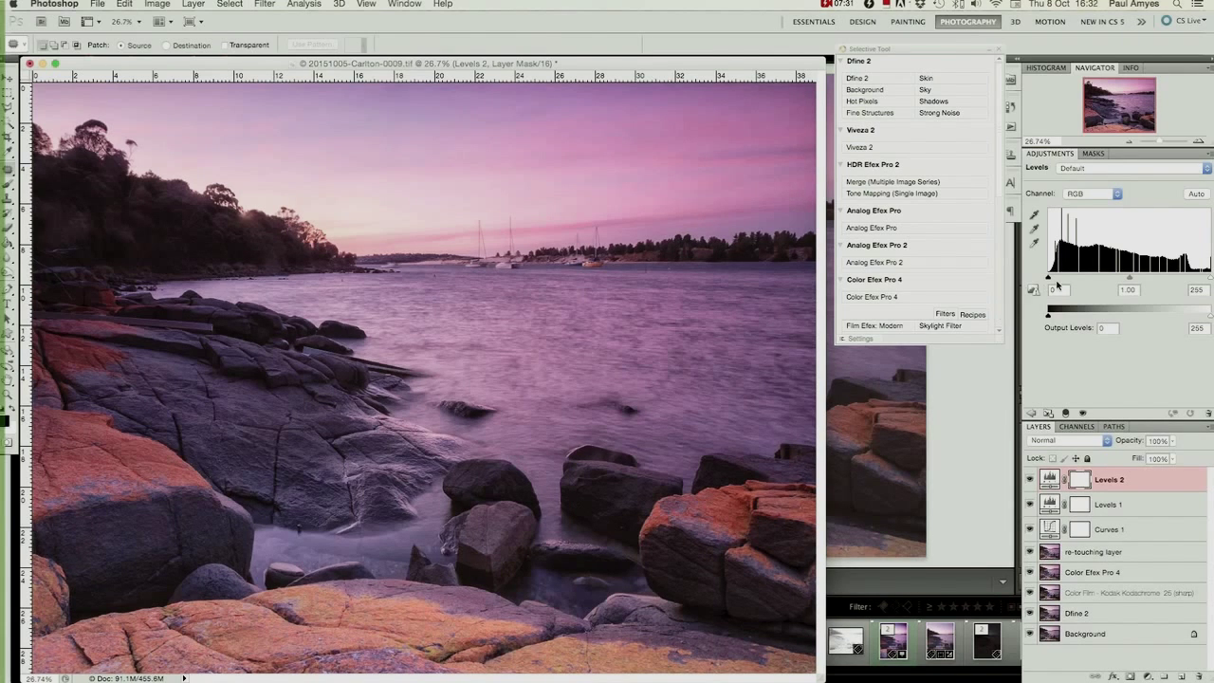
pyautogui.moveTo(1049, 276); pyautogui.dragTo(1145, 284)
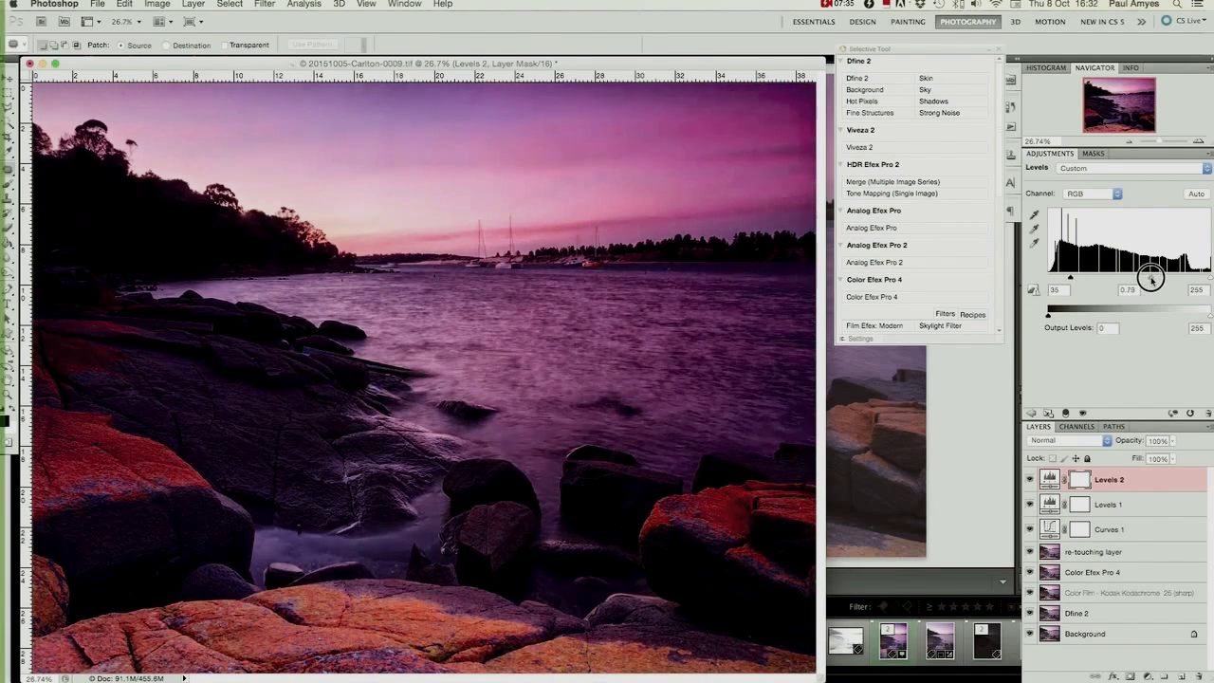
pyautogui.doubleClick(1107, 479)
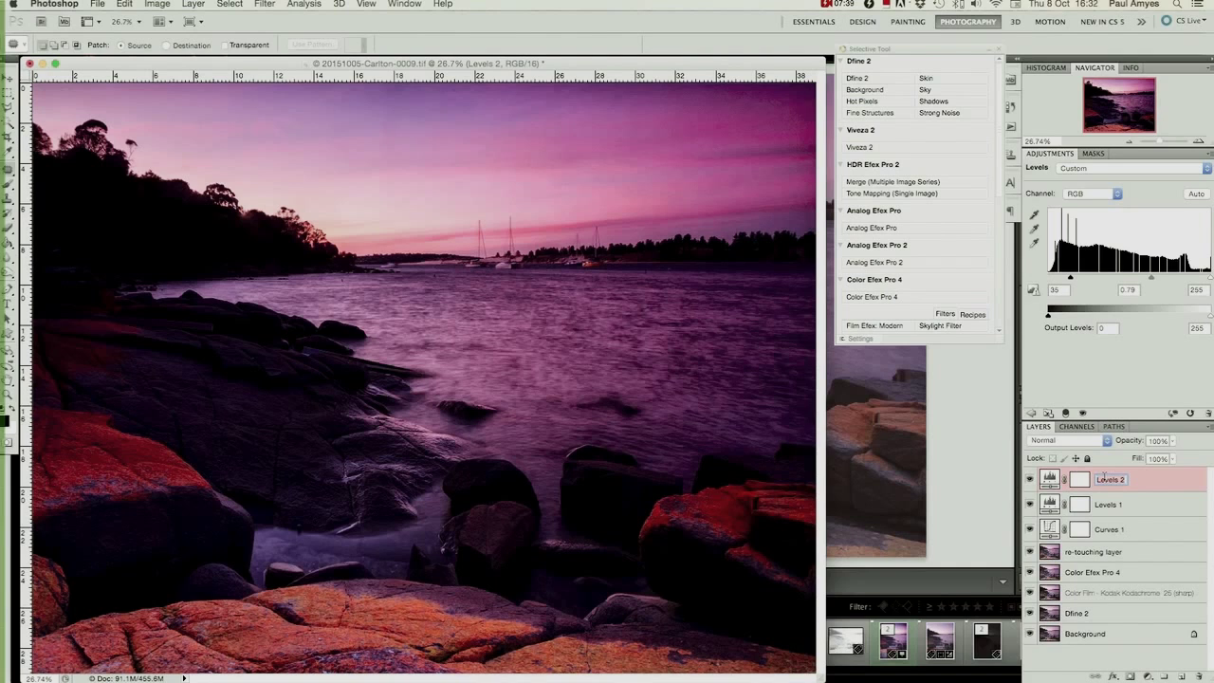
pyautogui.write('dodging')
pyautogui.press('BackSpace')
pyautogui.press('BackSpace')
pyautogui.press('BackSpace')
pyautogui.press('BackSpace')
pyautogui.press('BackSpace')
pyautogui.press('BackSpace')
pyautogui.write('rker')
pyautogui.press('Return')
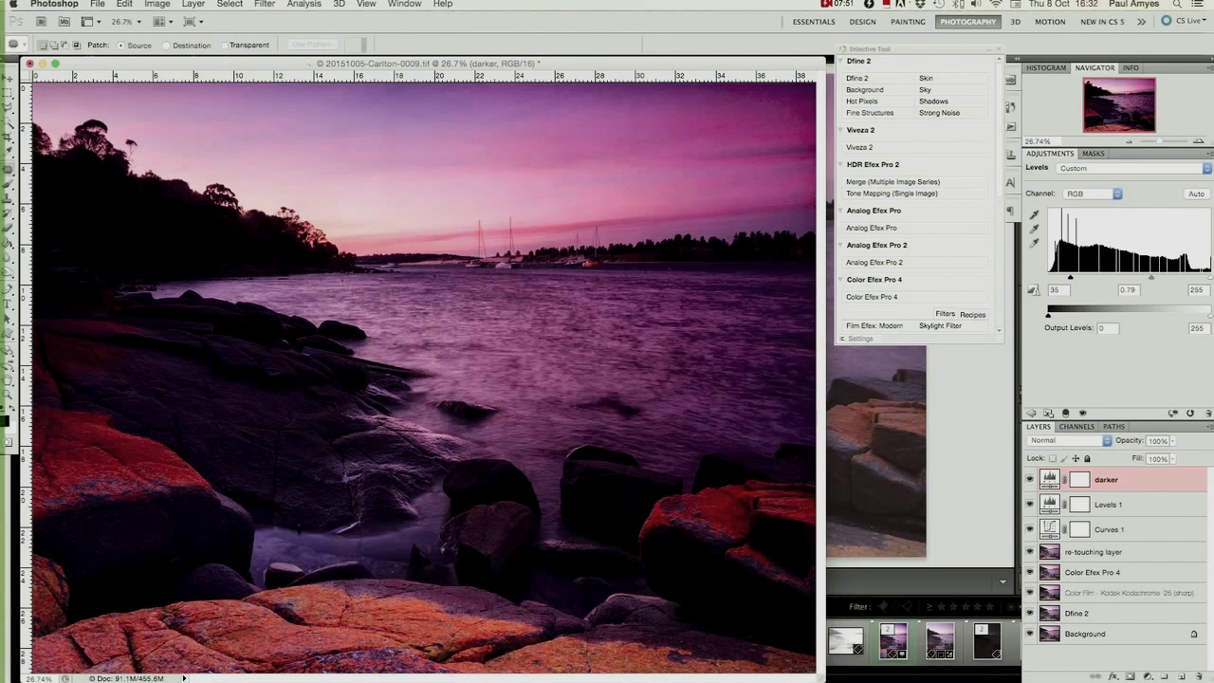
# Fill the darker layer's mask with black to hide its darkening
pyautogui.click(1087, 479)
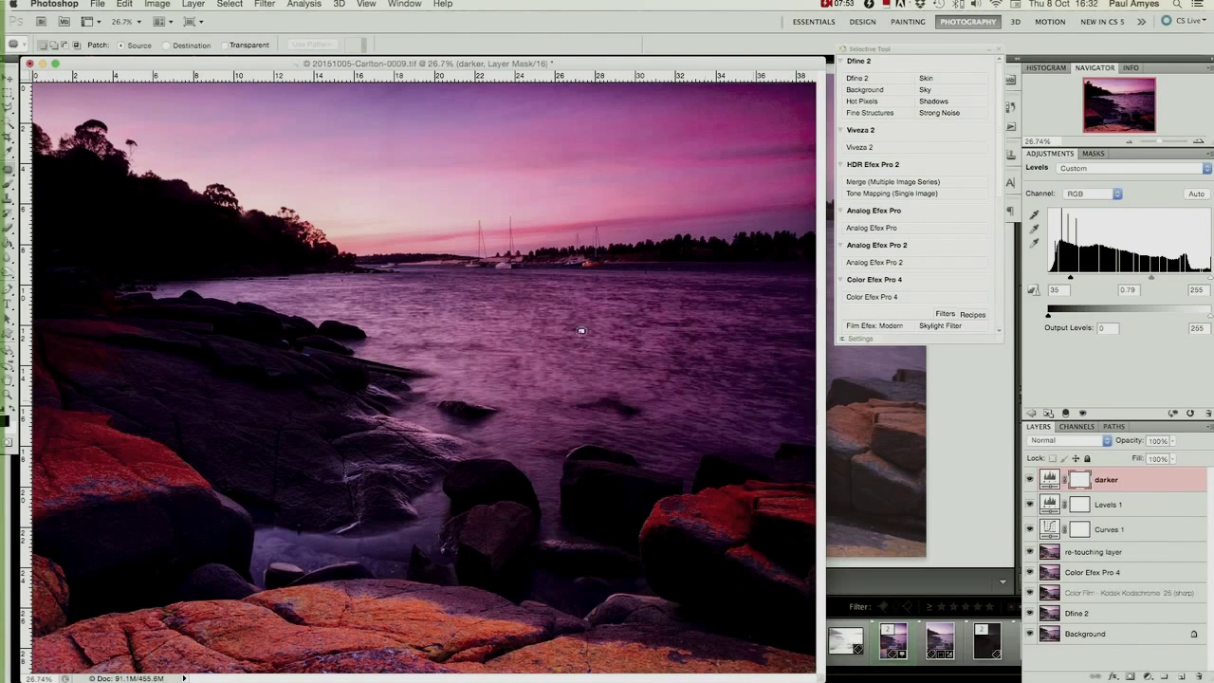
pyautogui.click(124, 3)
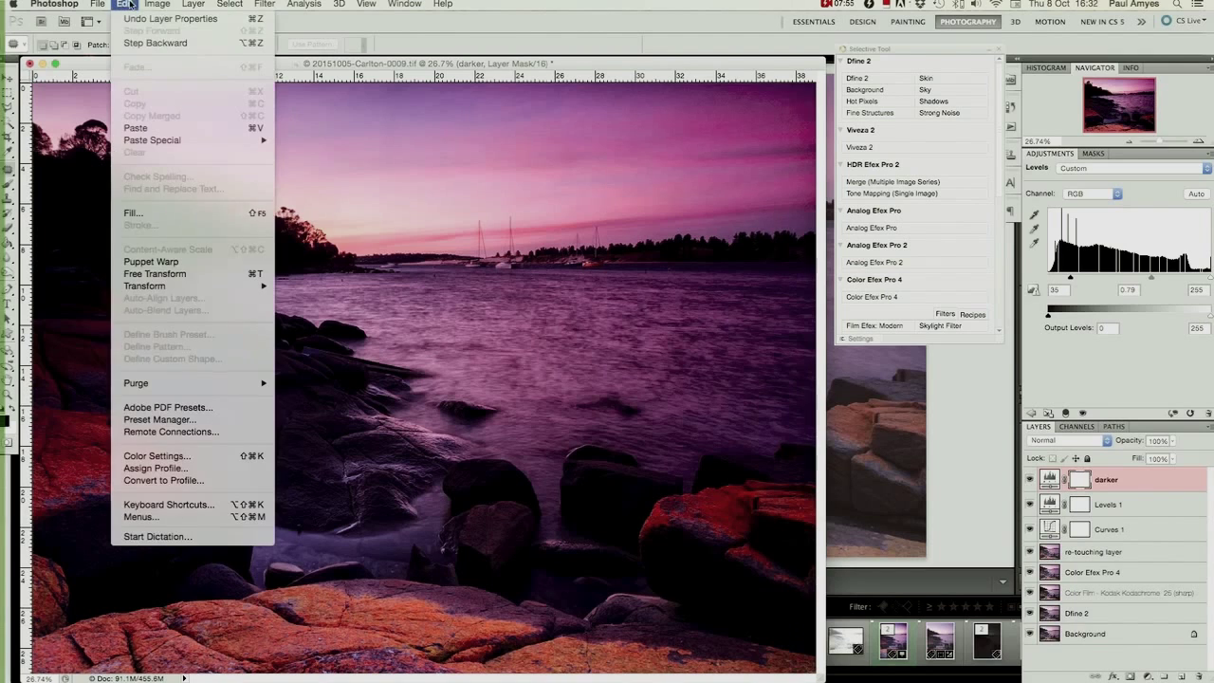
pyautogui.click(141, 213)
pyautogui.click(477, 186)
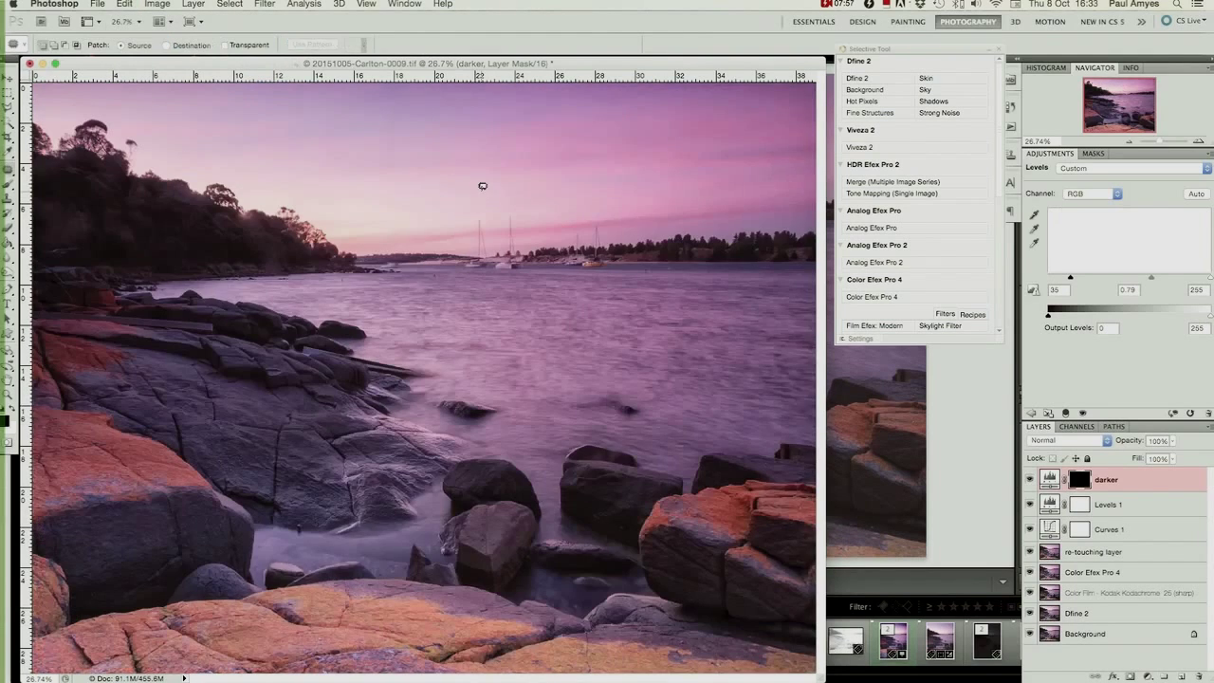
# Set the Brush tool to 25% opacity and widen the document window
pyautogui.click(9, 188)
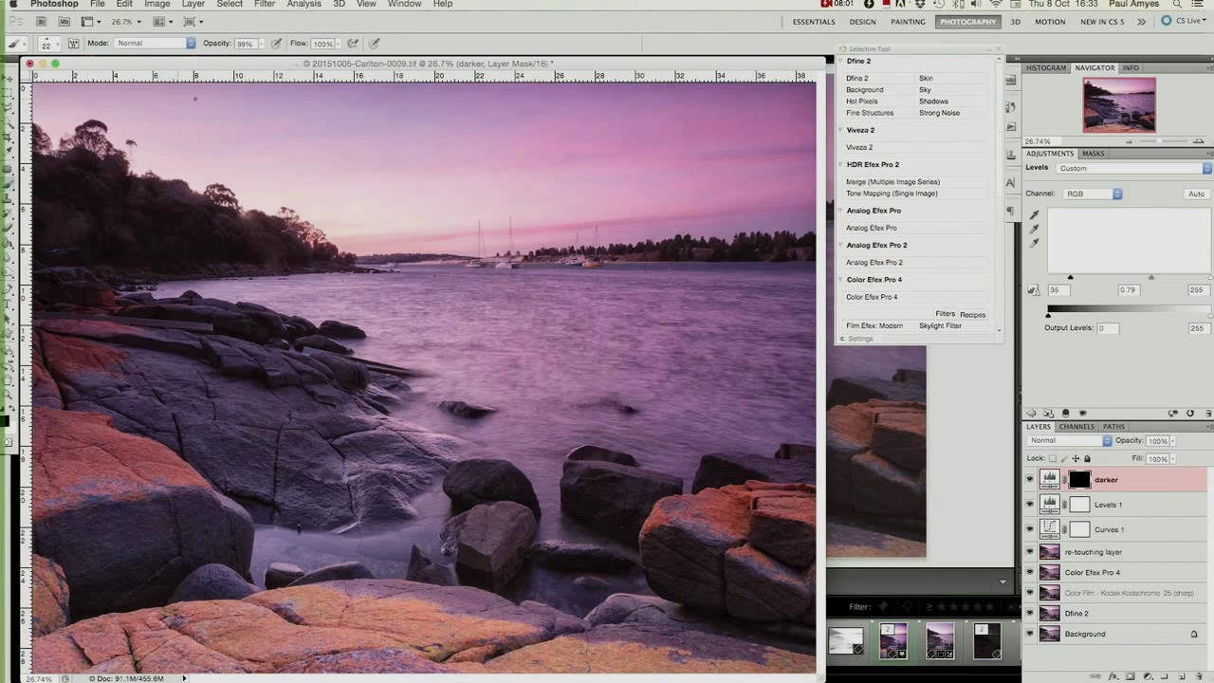
pyautogui.click(263, 45)
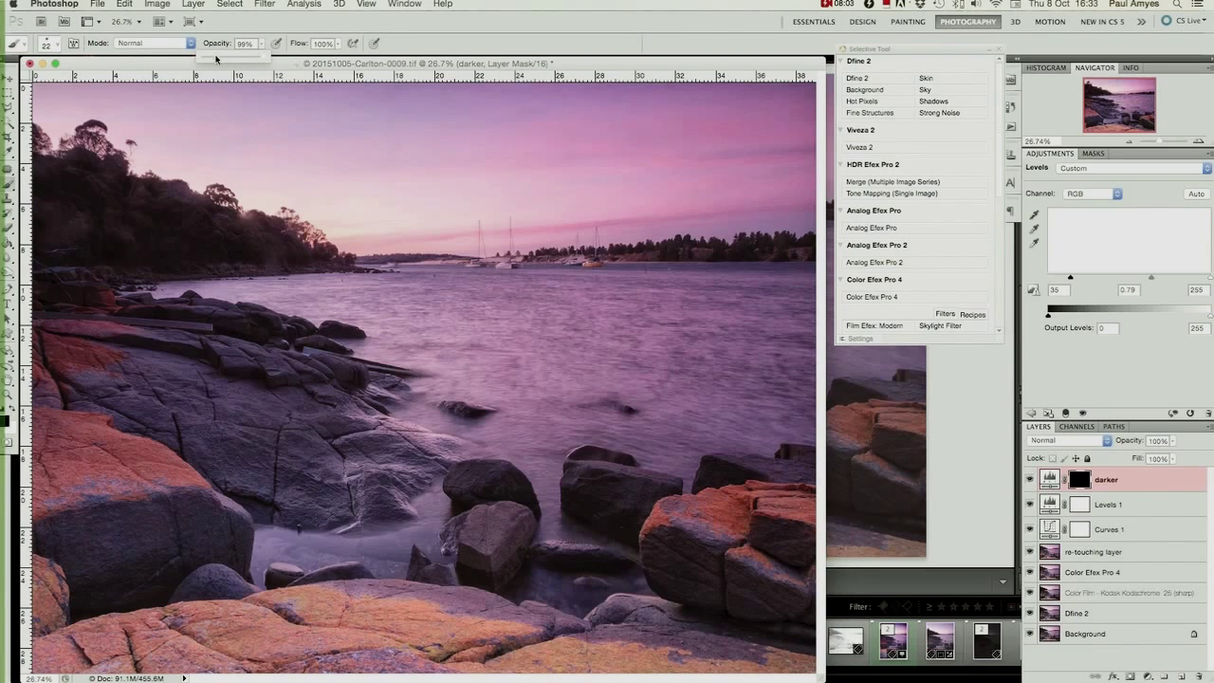
pyautogui.moveTo(217, 61); pyautogui.dragTo(219, 59)
pyautogui.moveTo(821, 677); pyautogui.dragTo(1019, 677)
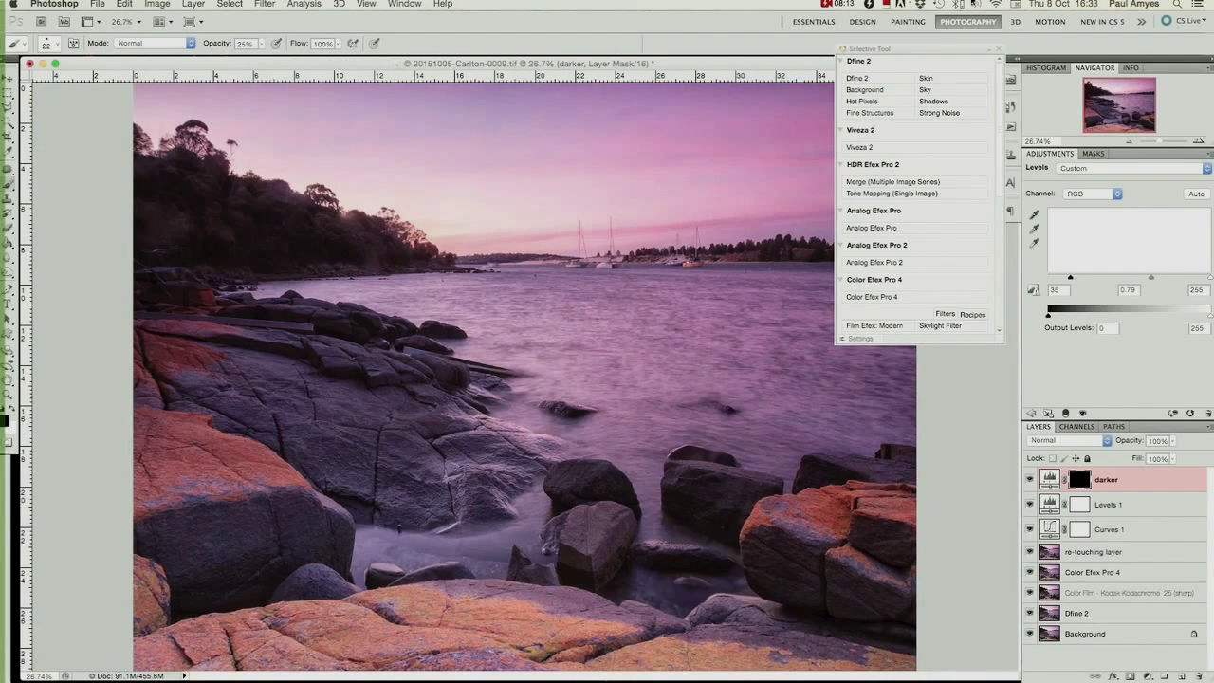
# Zoom in on the left rocks and paint the mask over the long plank with a 46 px brush
pyautogui.click(990, 48)
pyautogui.click(1199, 140)
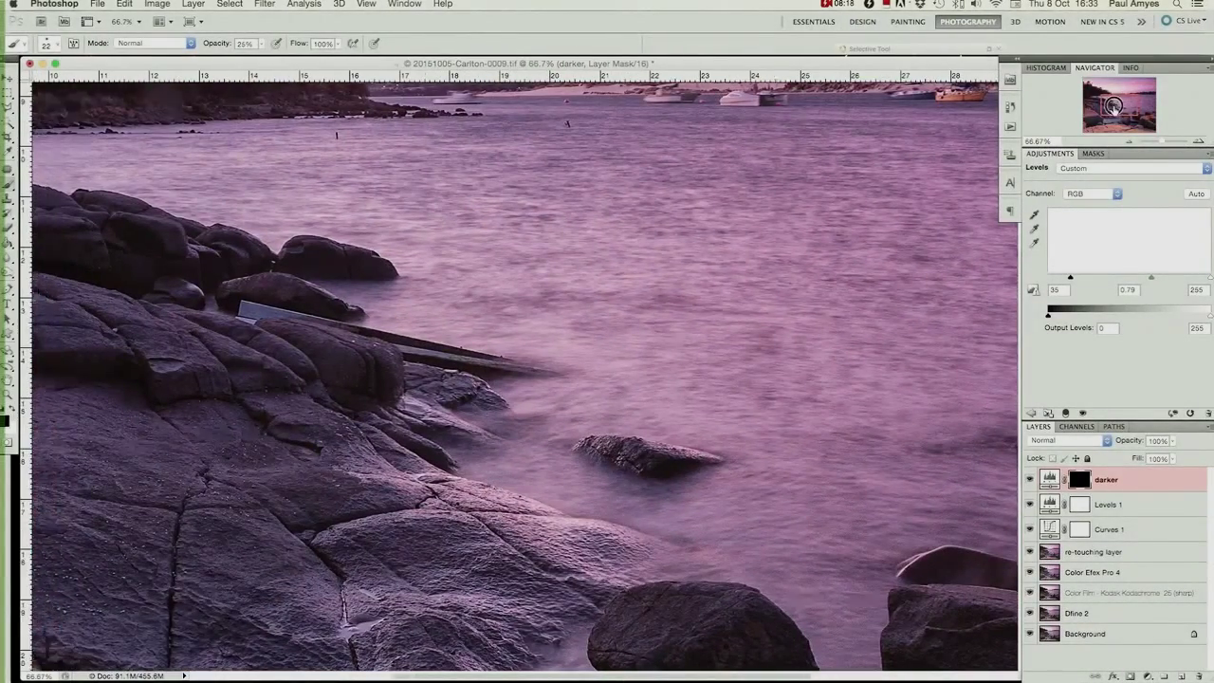
pyautogui.moveTo(1088, 109); pyautogui.dragTo(1077, 112)
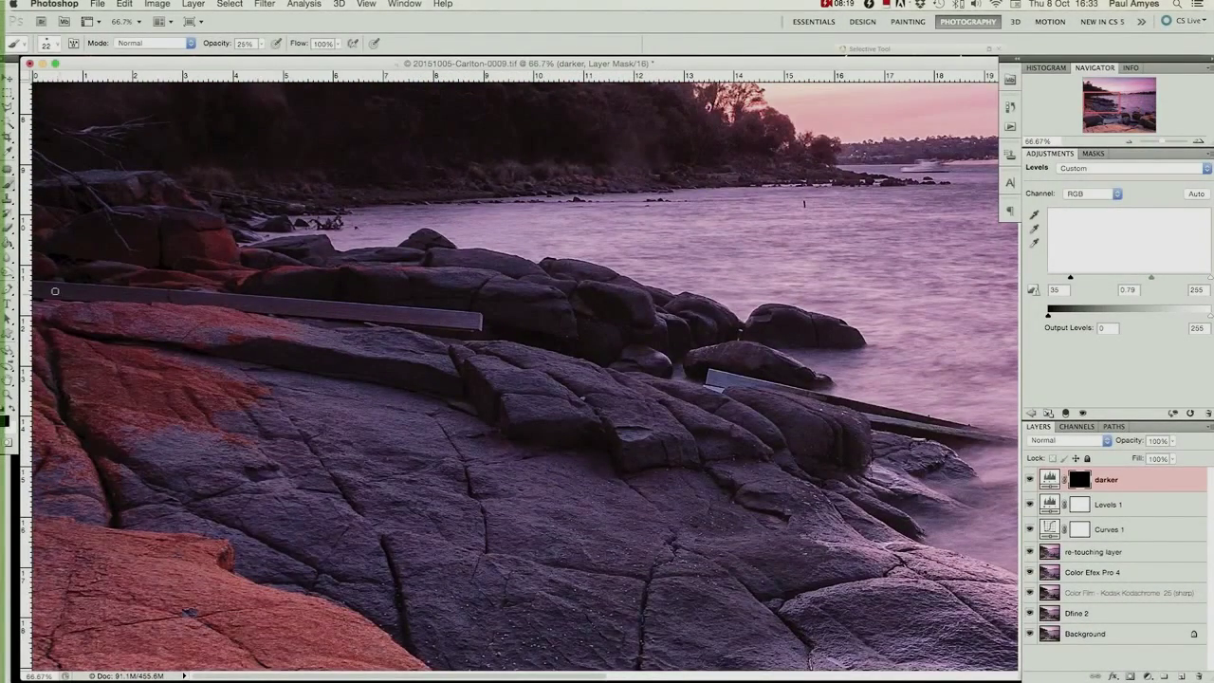
pyautogui.click(45, 44)
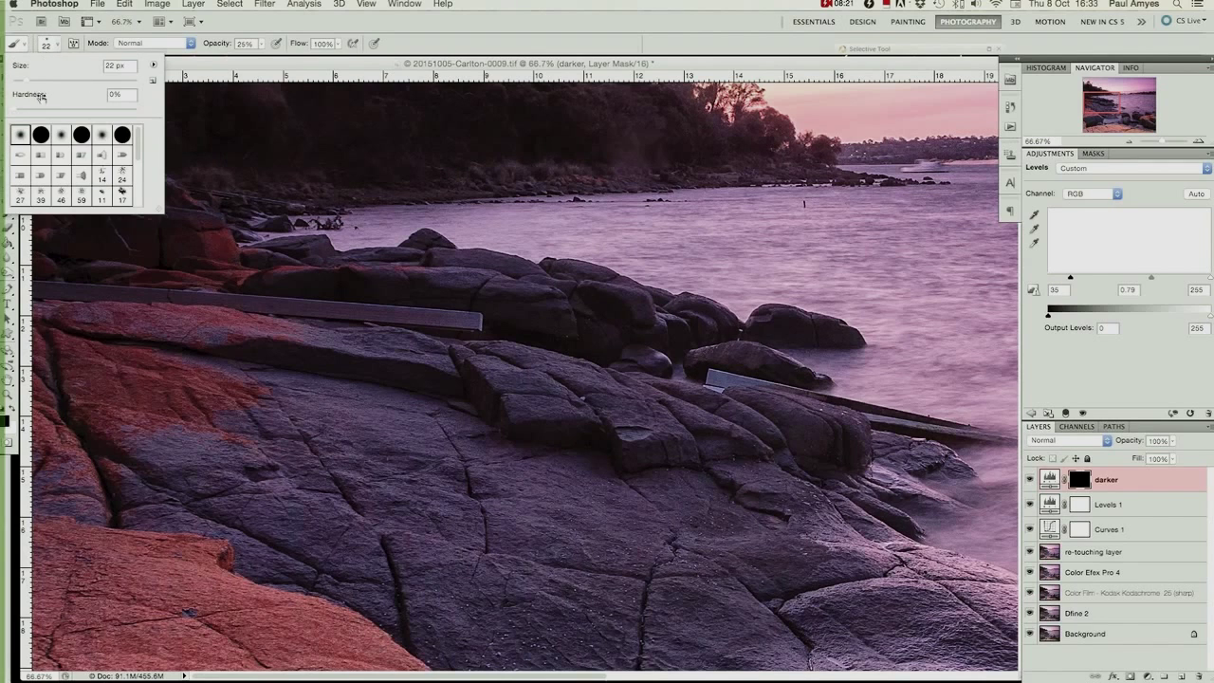
pyautogui.moveTo(40, 80); pyautogui.dragTo(48, 80)
pyautogui.click(69, 292)
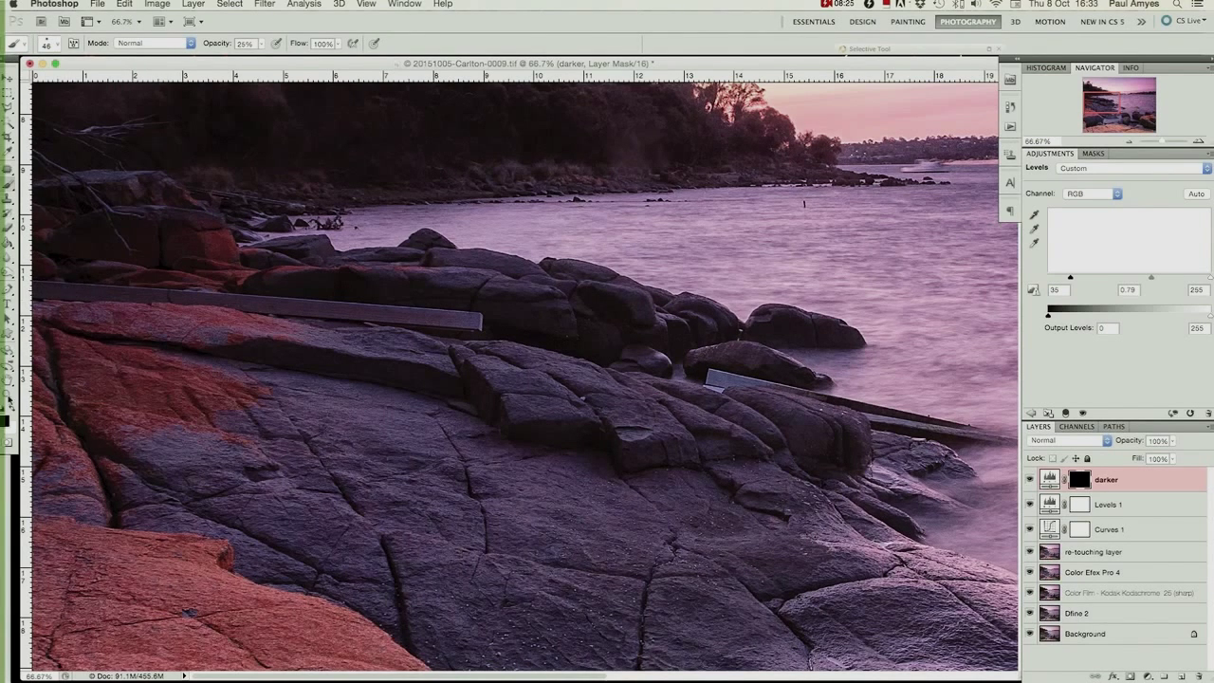
pyautogui.moveTo(48, 280)
pyautogui.mouseDown()
pyautogui.moveTo(91, 290)
pyautogui.moveTo(36, 288)
pyautogui.moveTo(468, 324)
pyautogui.moveTo(55, 291)
pyautogui.moveTo(456, 319)
pyautogui.moveTo(252, 302)
pyautogui.moveTo(308, 311)
pyautogui.mouseUp()
pyautogui.moveTo(308, 311)
pyautogui.mouseDown()
pyautogui.moveTo(250, 299)
pyautogui.moveTo(471, 319)
pyautogui.moveTo(245, 299)
pyautogui.mouseUp()
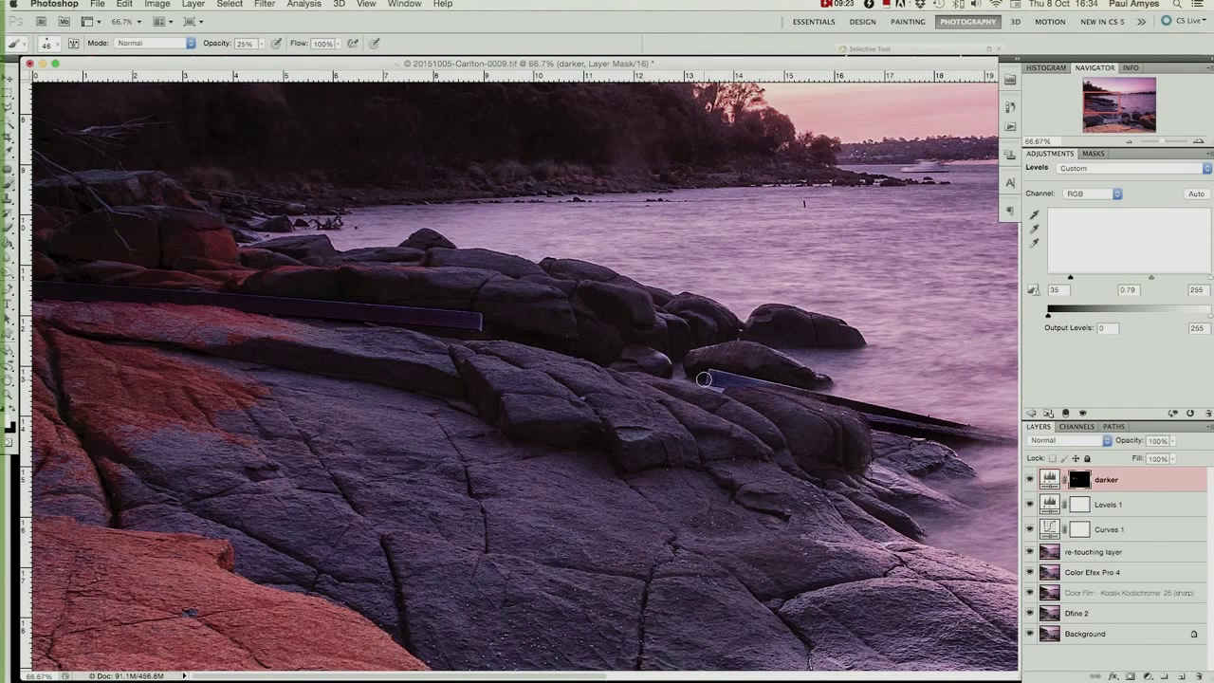
# Shrink the brush to 29 px and paint the mask over the shorter plank by the rocks
pyautogui.click(49, 45)
pyautogui.moveTo(34, 88); pyautogui.dragTo(30, 83)
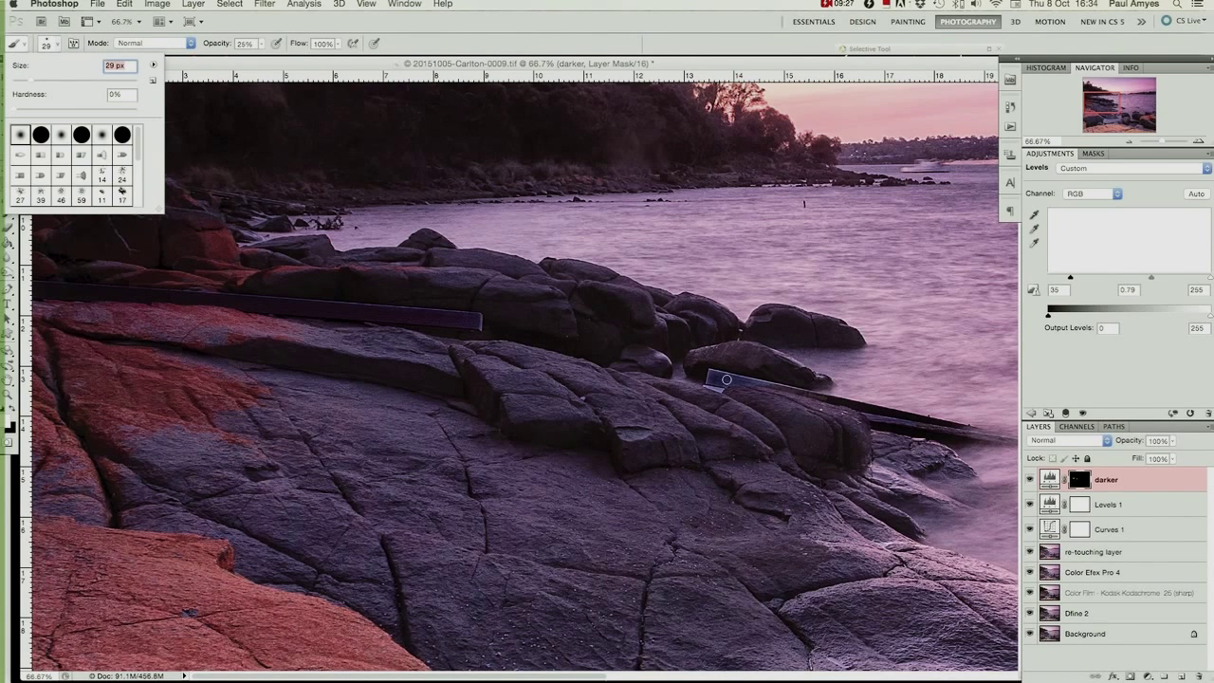
pyautogui.press('Return')
pyautogui.moveTo(727, 380)
pyautogui.mouseDown()
pyautogui.moveTo(763, 385)
pyautogui.moveTo(715, 376)
pyautogui.mouseUp()
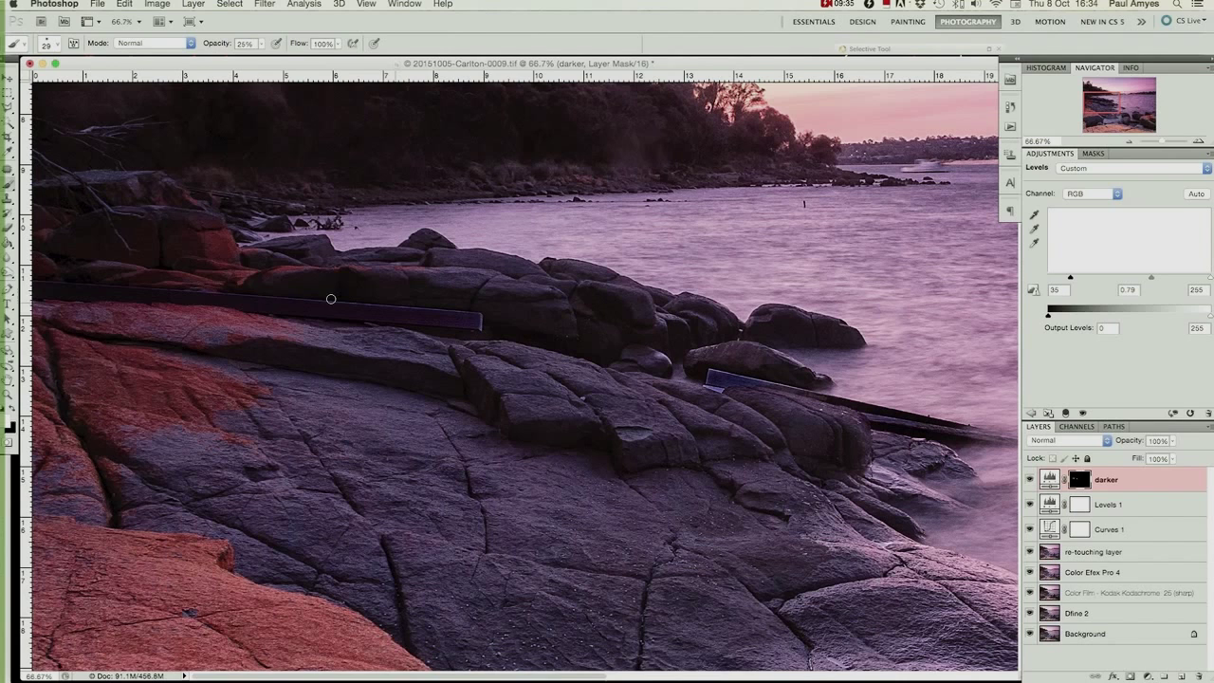
pyautogui.moveTo(247, 288)
pyautogui.mouseDown()
pyautogui.moveTo(515, 306)
pyautogui.moveTo(458, 323)
pyautogui.moveTo(498, 333)
pyautogui.moveTo(541, 312)
pyautogui.moveTo(588, 319)
pyautogui.mouseUp()
pyautogui.moveTo(700, 385)
pyautogui.mouseDown()
pyautogui.moveTo(764, 371)
pyautogui.moveTo(819, 394)
pyautogui.moveTo(719, 378)
pyautogui.mouseUp()
# Zoom out to the whole photo and toggle the darker layer to compare
pyautogui.click(1130, 141)
pyautogui.click(1130, 142)
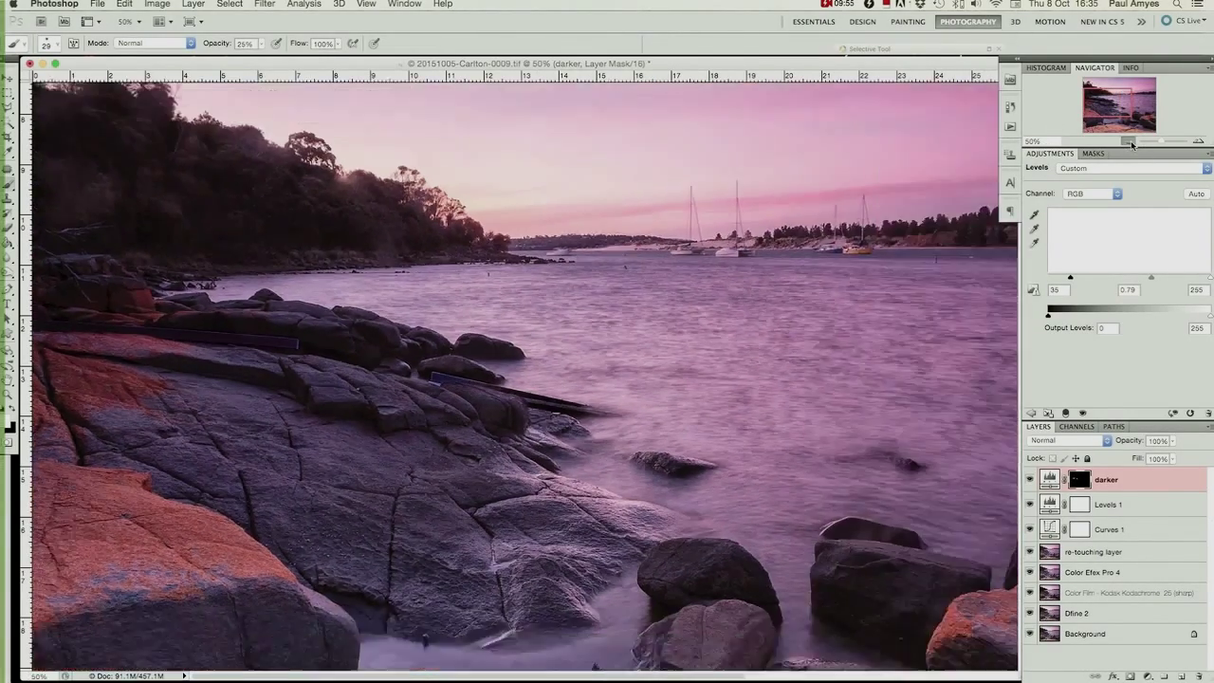
pyautogui.click(1125, 142)
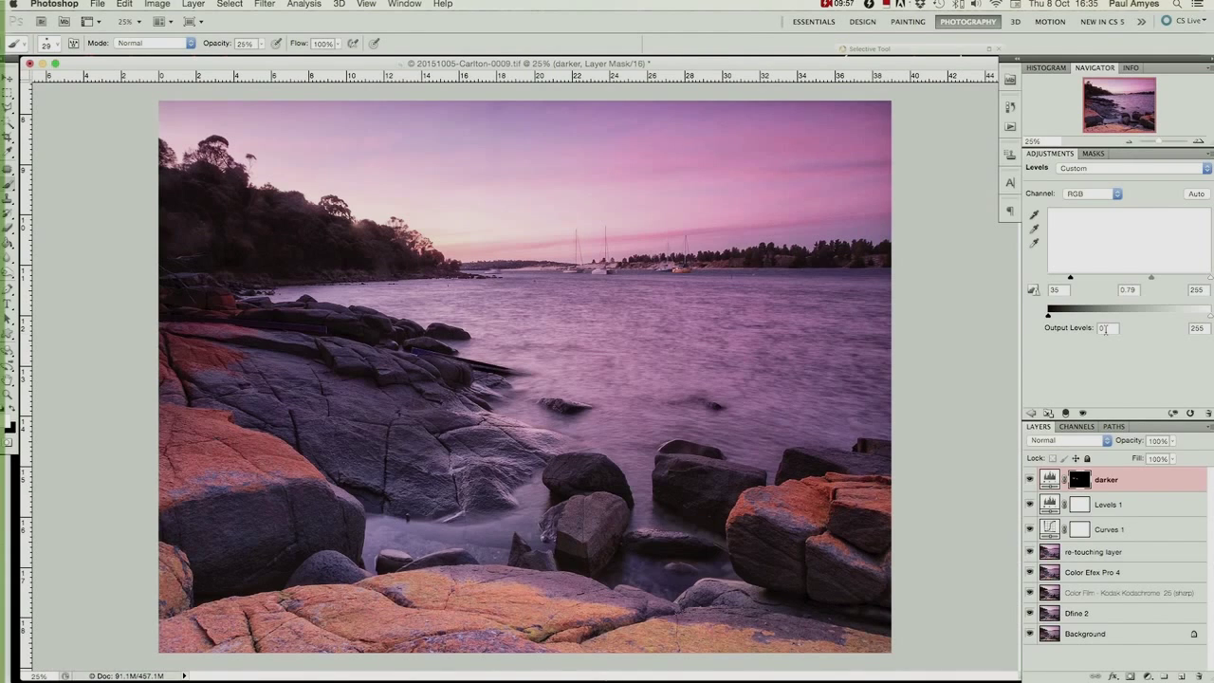
pyautogui.click(1029, 480)
pyautogui.click(1028, 480)
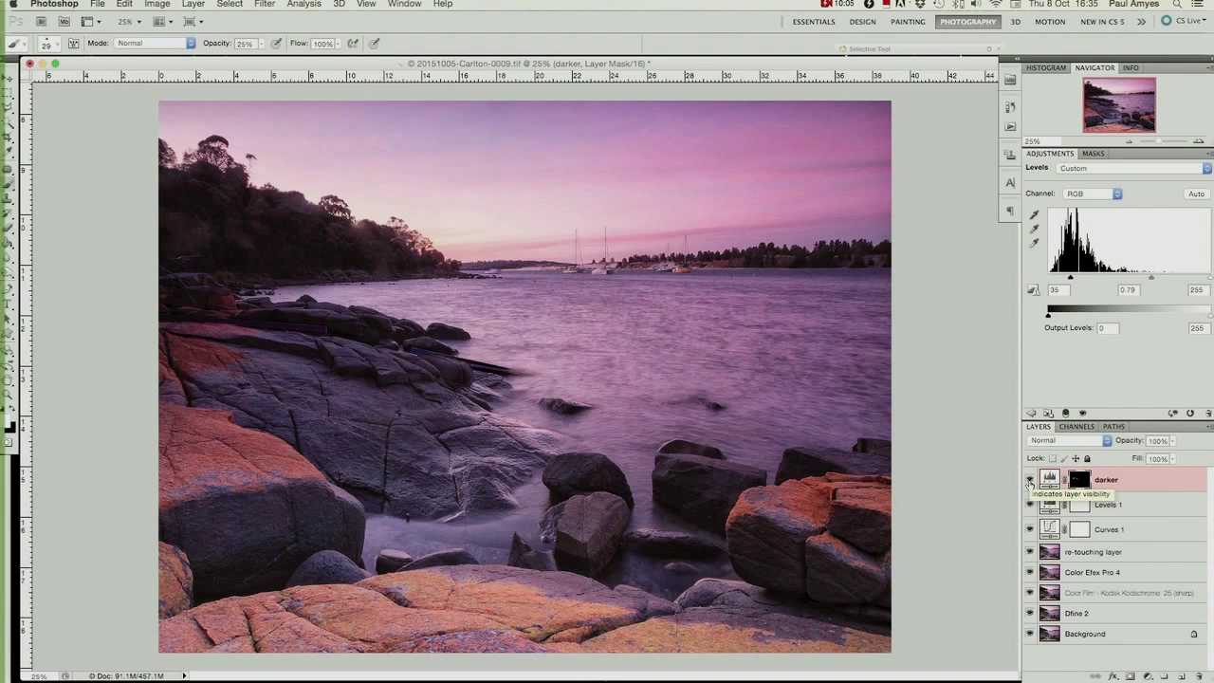
# Set Levels 1 midtones to 0.90, then bring up the Curves 1 settings
pyautogui.click(1084, 507)
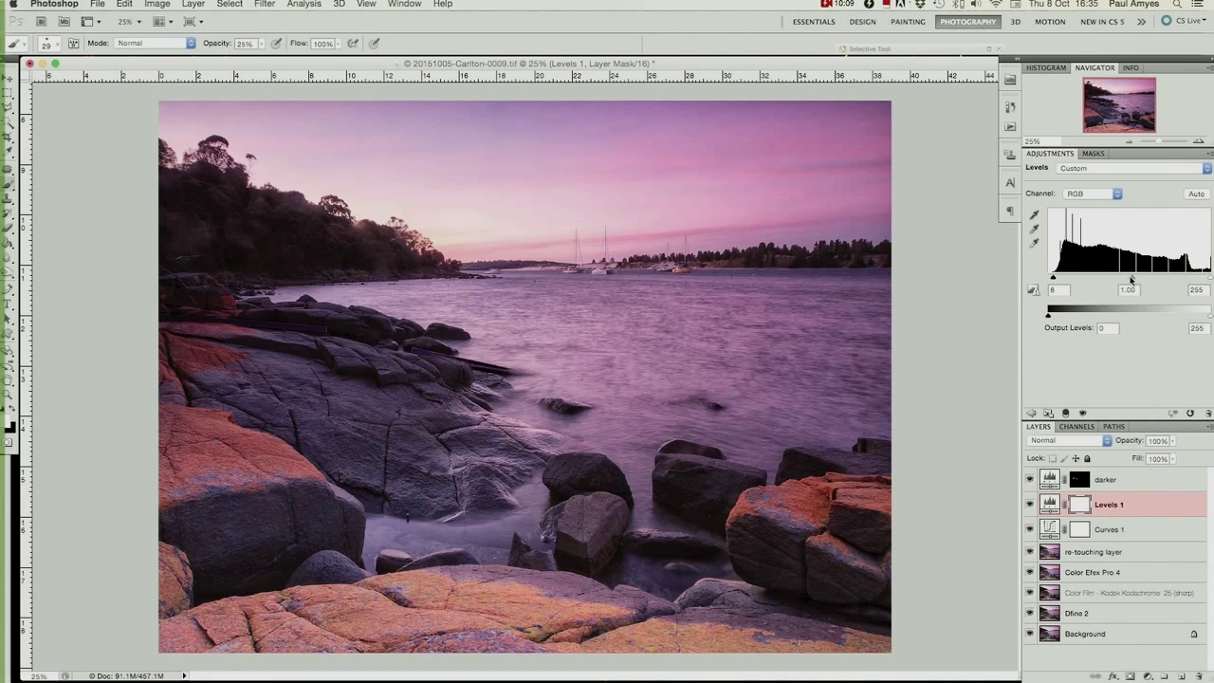
pyautogui.moveTo(1132, 281); pyautogui.dragTo(1137, 280)
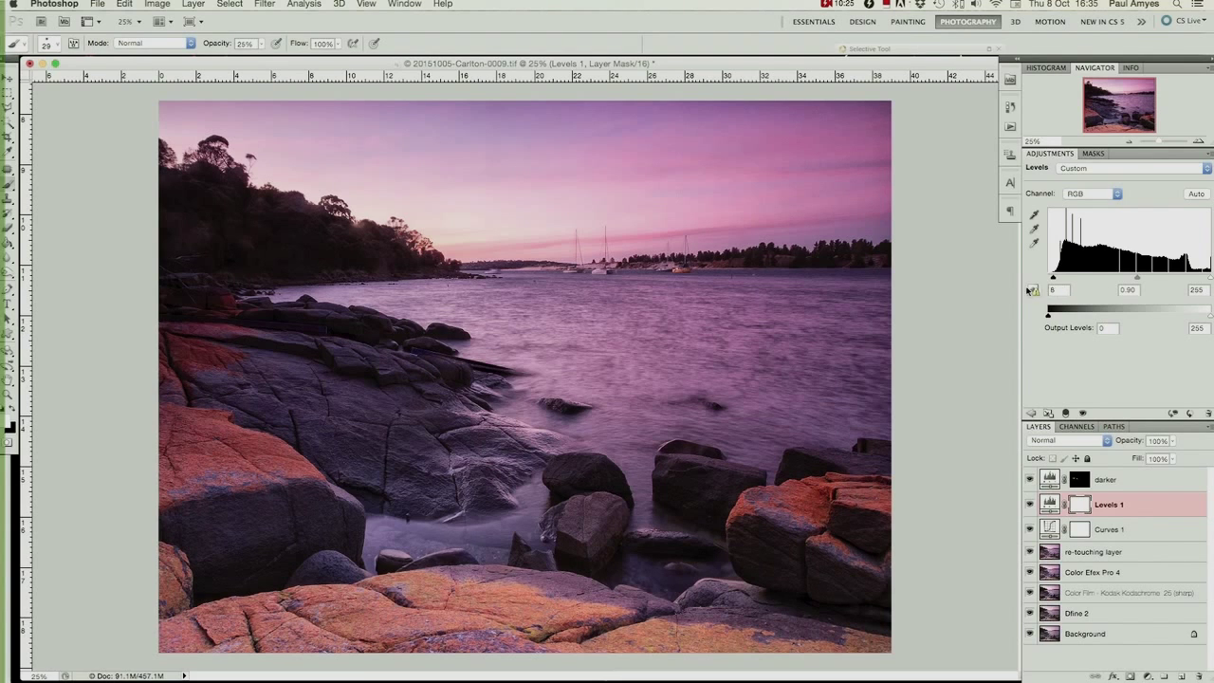
pyautogui.click(1033, 289)
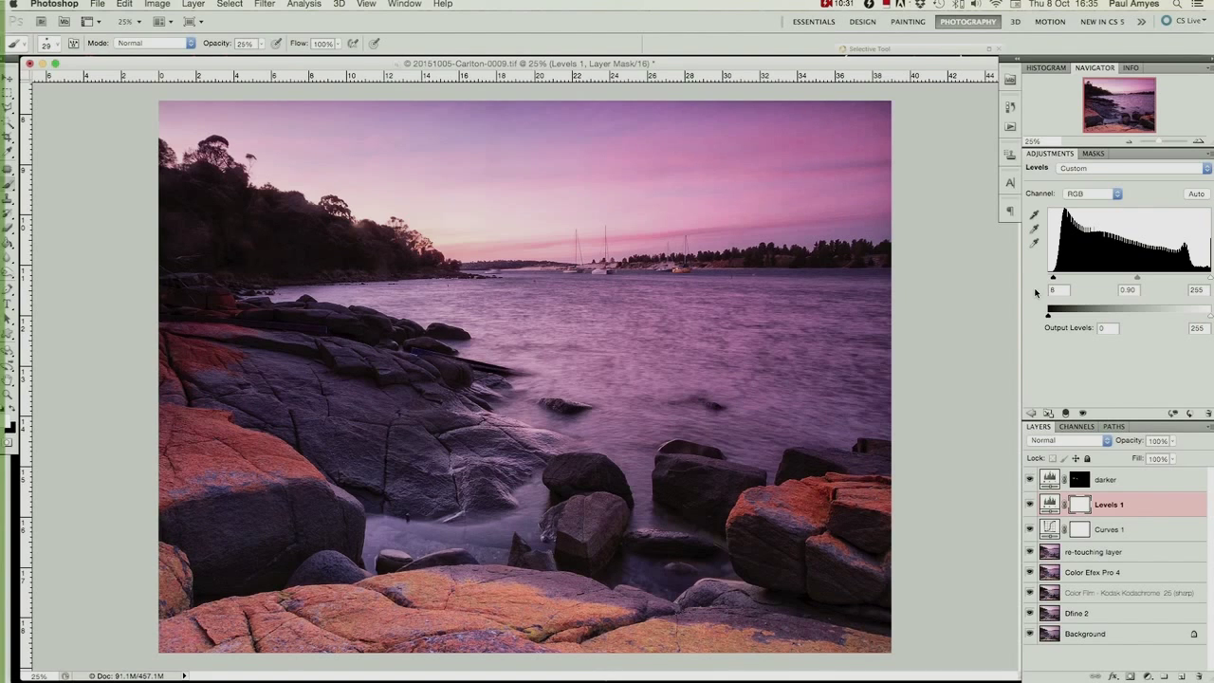
pyautogui.click(1050, 531)
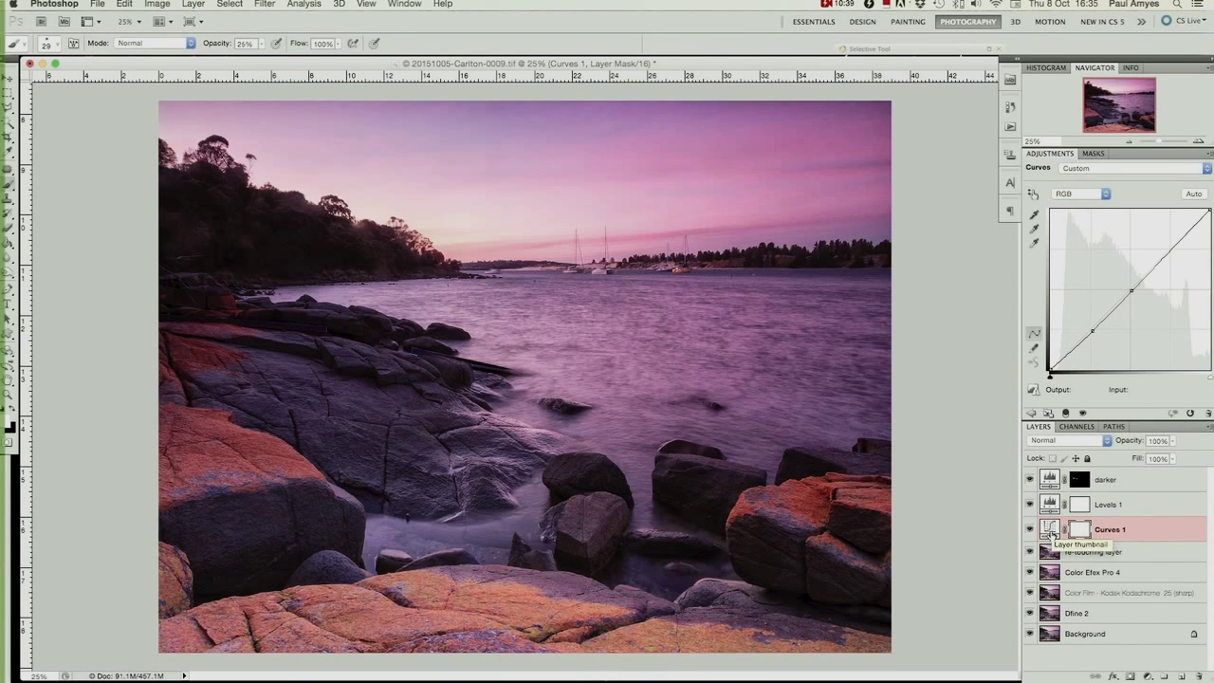
# Lower a Curves 1 point from input 67 to output 57, then select the darker layer
pyautogui.click(1094, 332)
pyautogui.moveTo(1093, 332); pyautogui.dragTo(1093, 334)
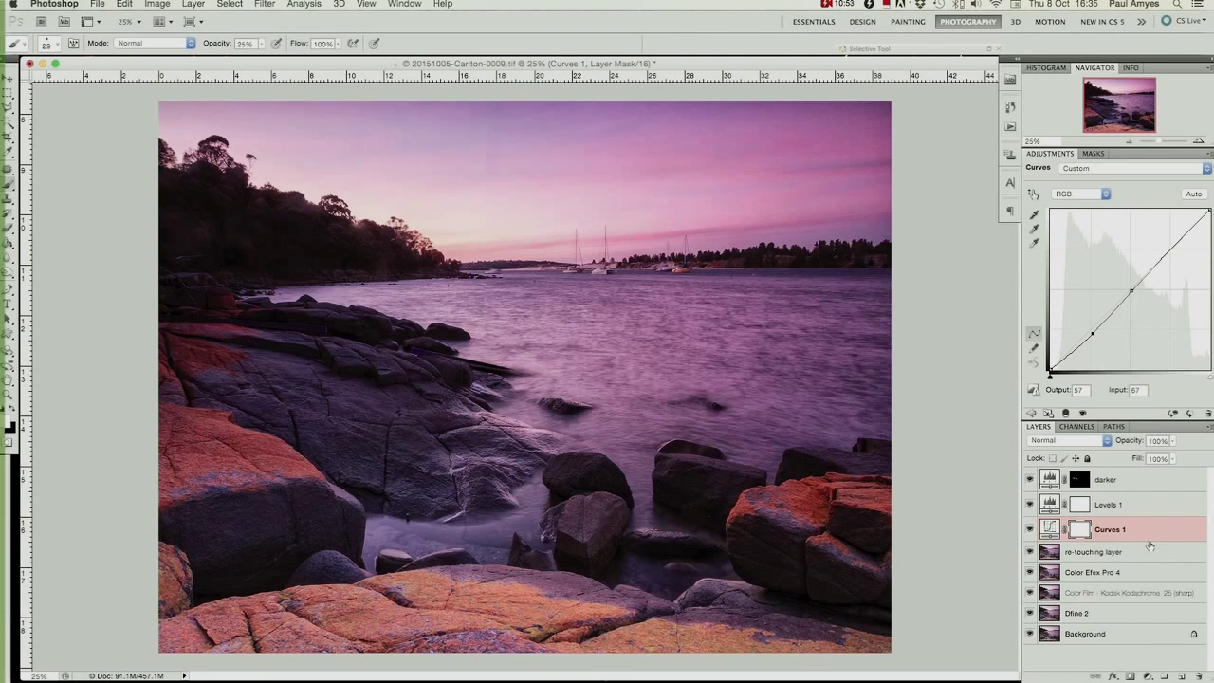
pyautogui.click(1158, 490)
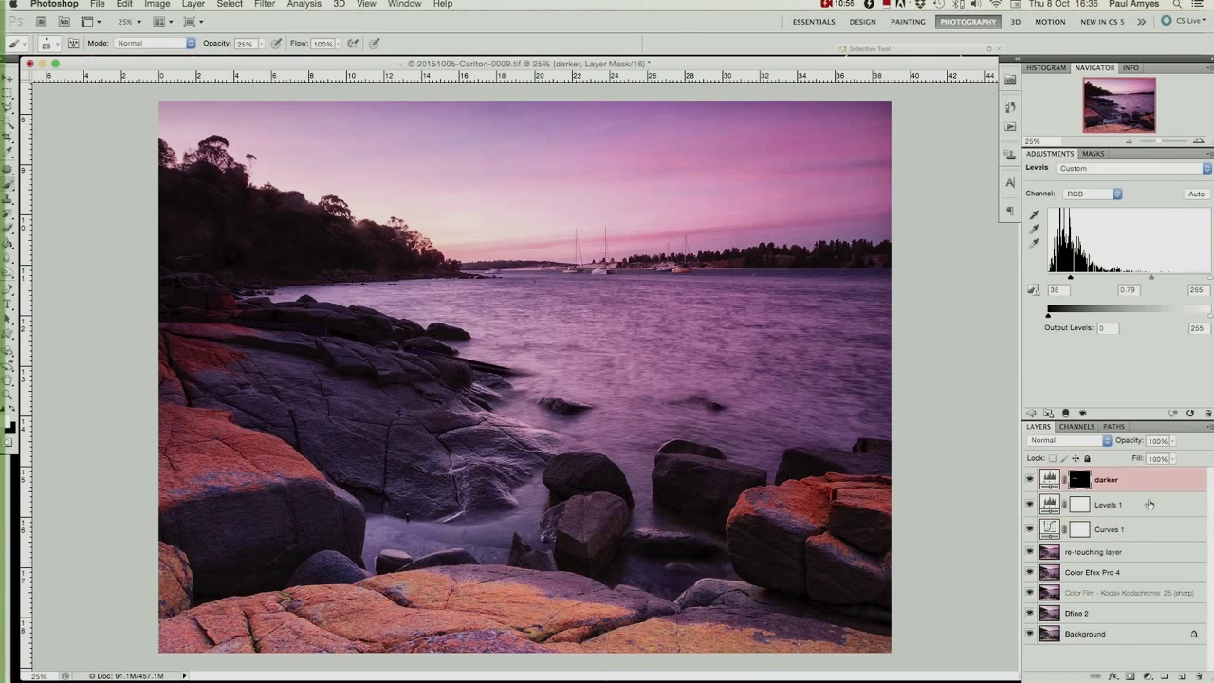
pyautogui.click(1147, 677)
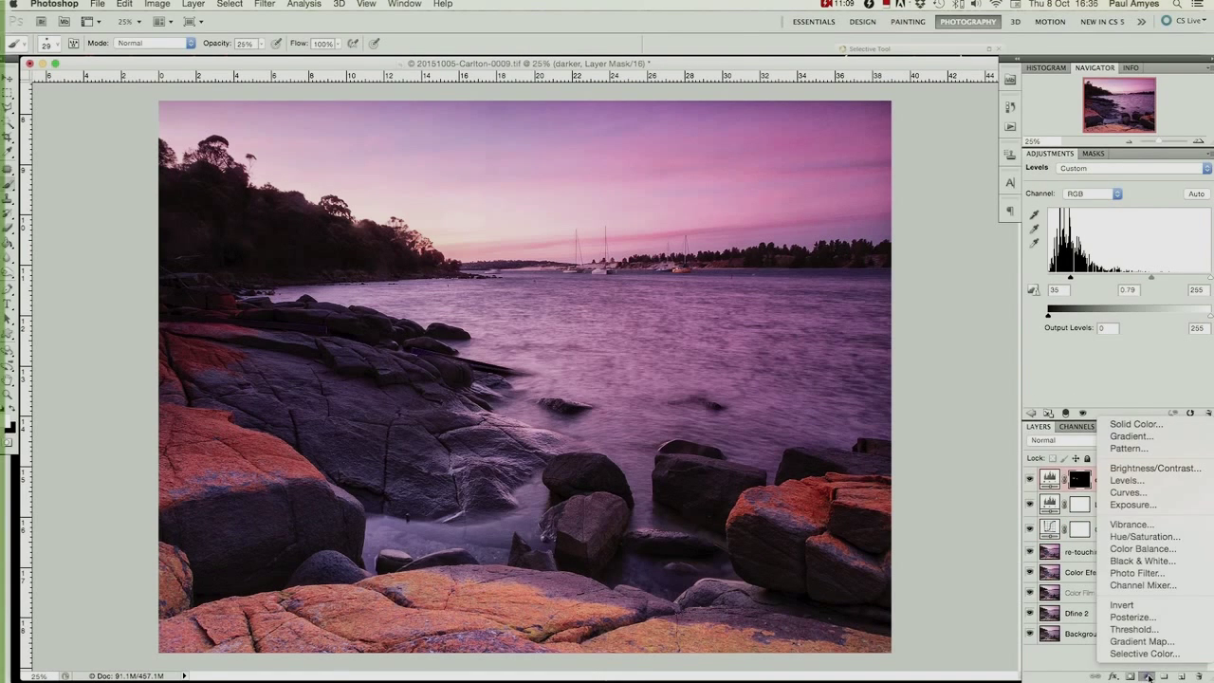
# Add a Hue/Saturation layer and raise Reds saturation to +15
pyautogui.click(1152, 544)
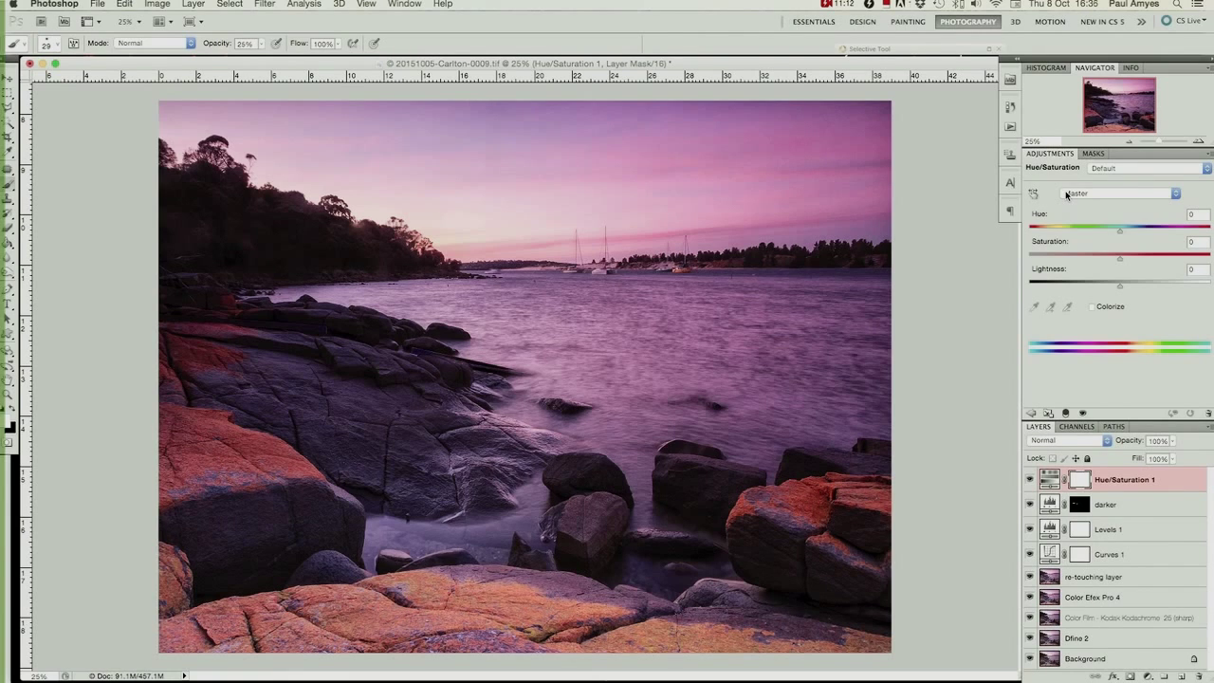
pyautogui.click(1067, 194)
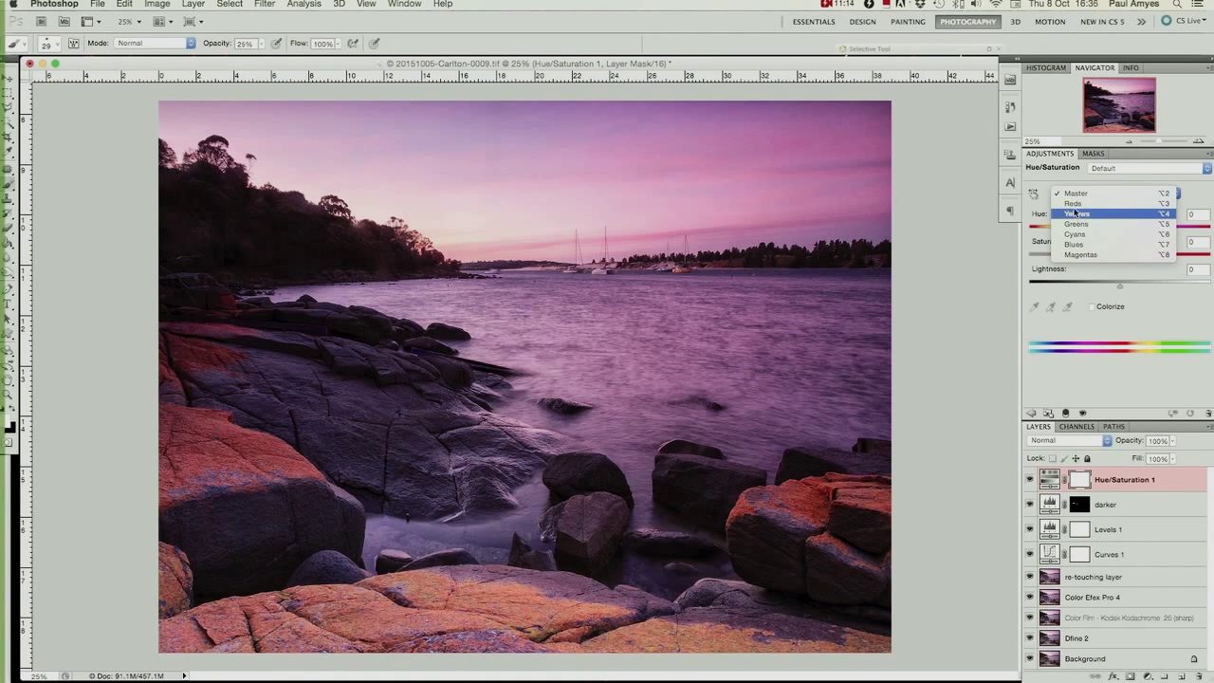
pyautogui.click(1073, 202)
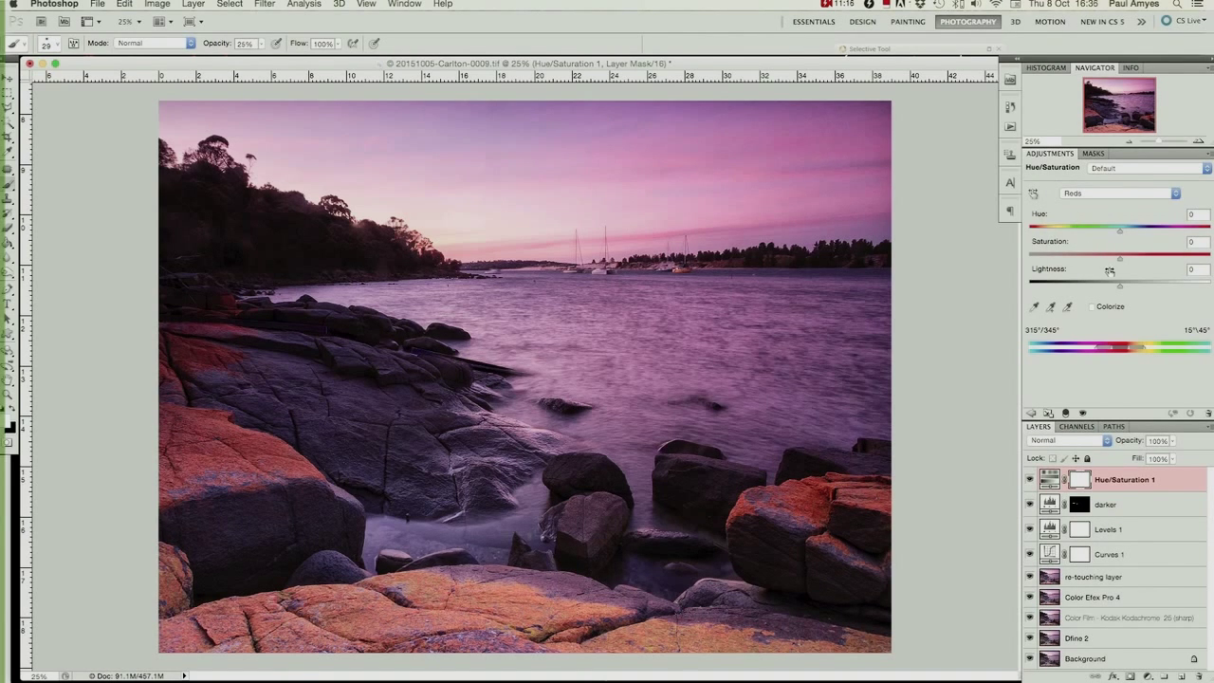
pyautogui.moveTo(1120, 256); pyautogui.dragTo(1132, 257)
pyautogui.moveTo(1132, 259); pyautogui.dragTo(1135, 259)
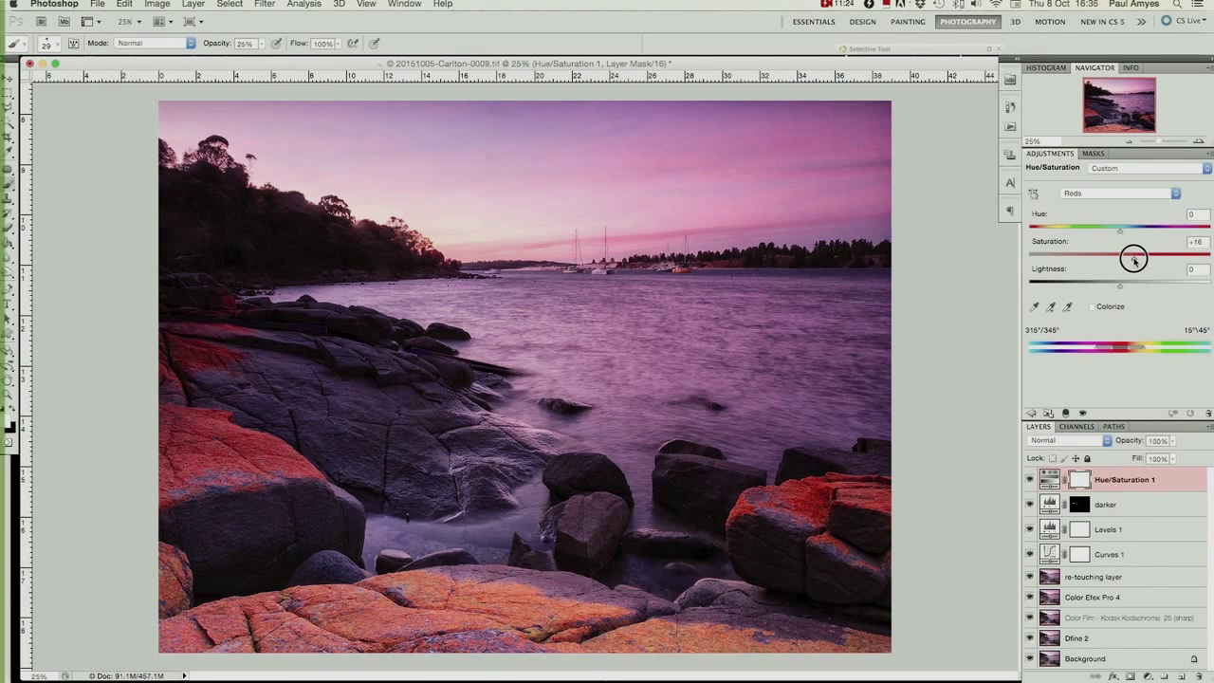
pyautogui.moveTo(1135, 259); pyautogui.dragTo(1133, 258)
# Set Yellows to saturation +15 and lightness -15
pyautogui.click(1103, 192)
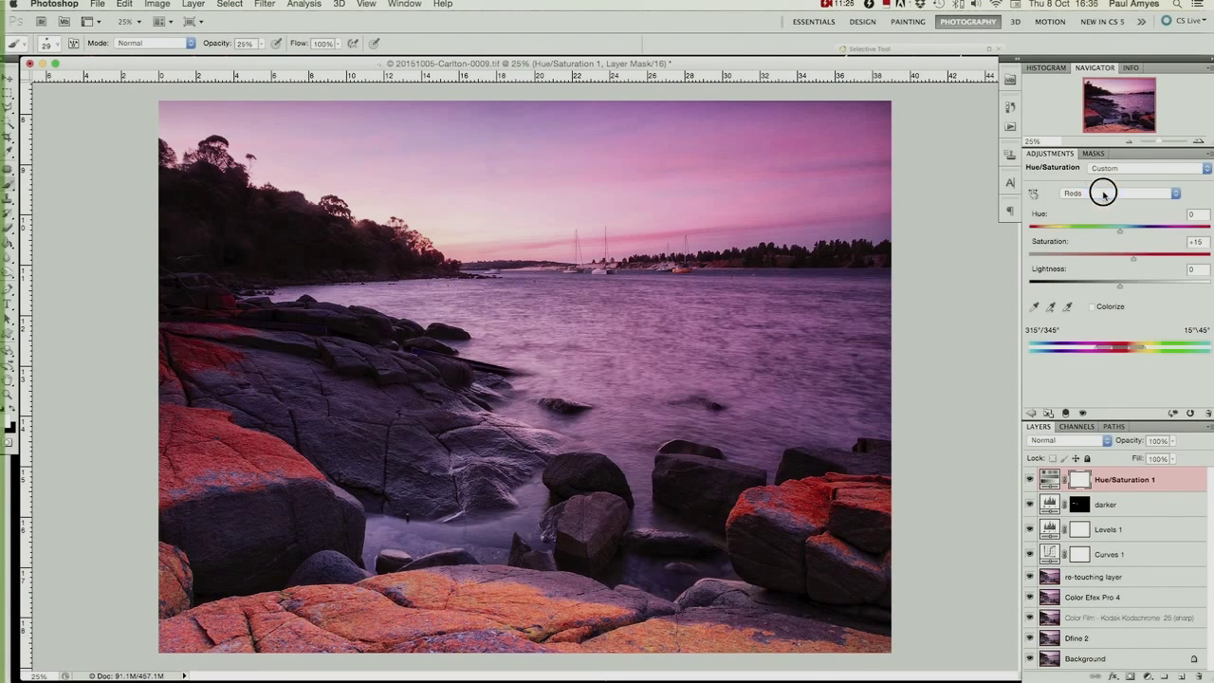
pyautogui.click(1093, 205)
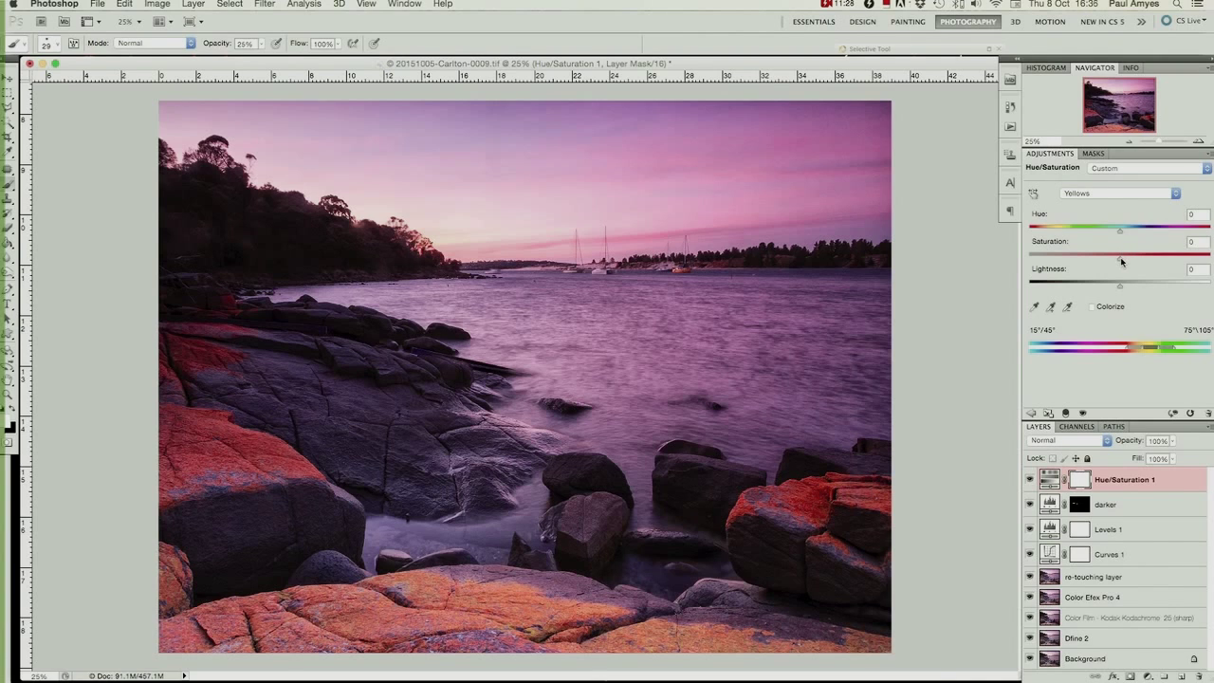
pyautogui.moveTo(1120, 262); pyautogui.dragTo(1123, 261)
pyautogui.moveTo(1123, 261); pyautogui.dragTo(1133, 258)
pyautogui.moveTo(1119, 288); pyautogui.dragTo(1106, 289)
pyautogui.moveTo(1106, 289); pyautogui.dragTo(1105, 290)
# Toggle Hue/Saturation 1 off and on to compare the result
pyautogui.click(1029, 482)
pyautogui.click(1030, 481)
pyautogui.click(1030, 482)
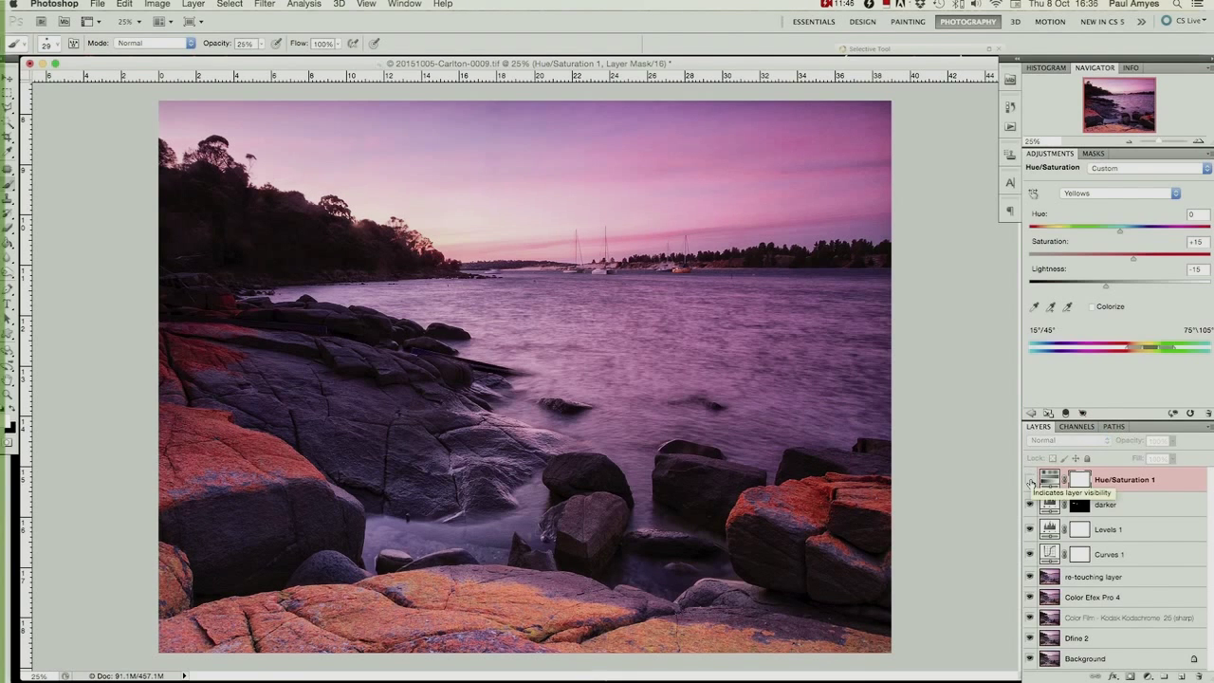
pyautogui.click(1030, 482)
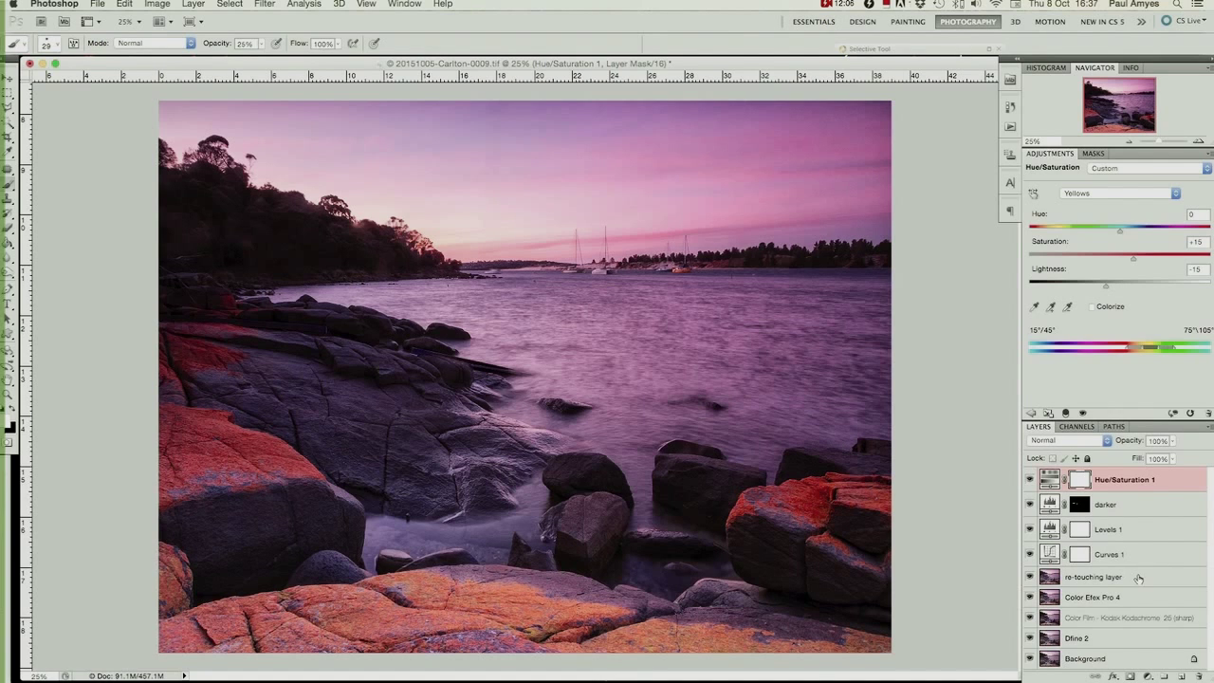
# Lower the Reds lightness in Hue/Saturation 1 to -11
pyautogui.click(1078, 194)
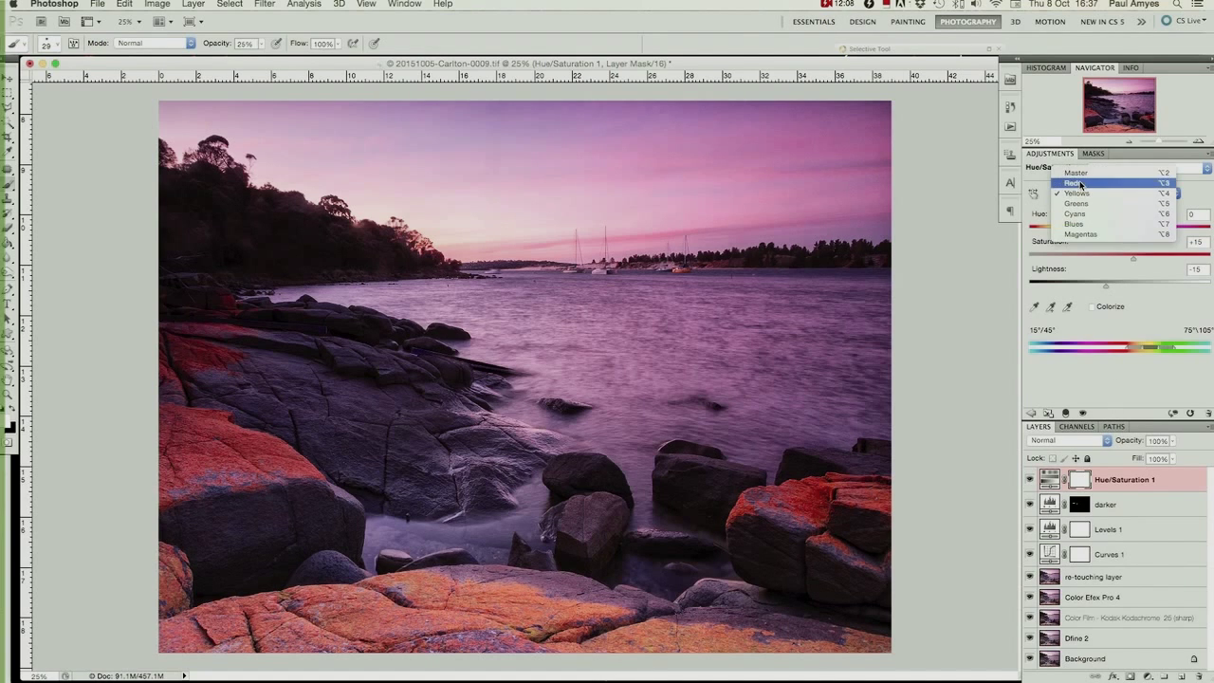
pyautogui.click(1075, 183)
pyautogui.moveTo(1119, 284); pyautogui.dragTo(1113, 287)
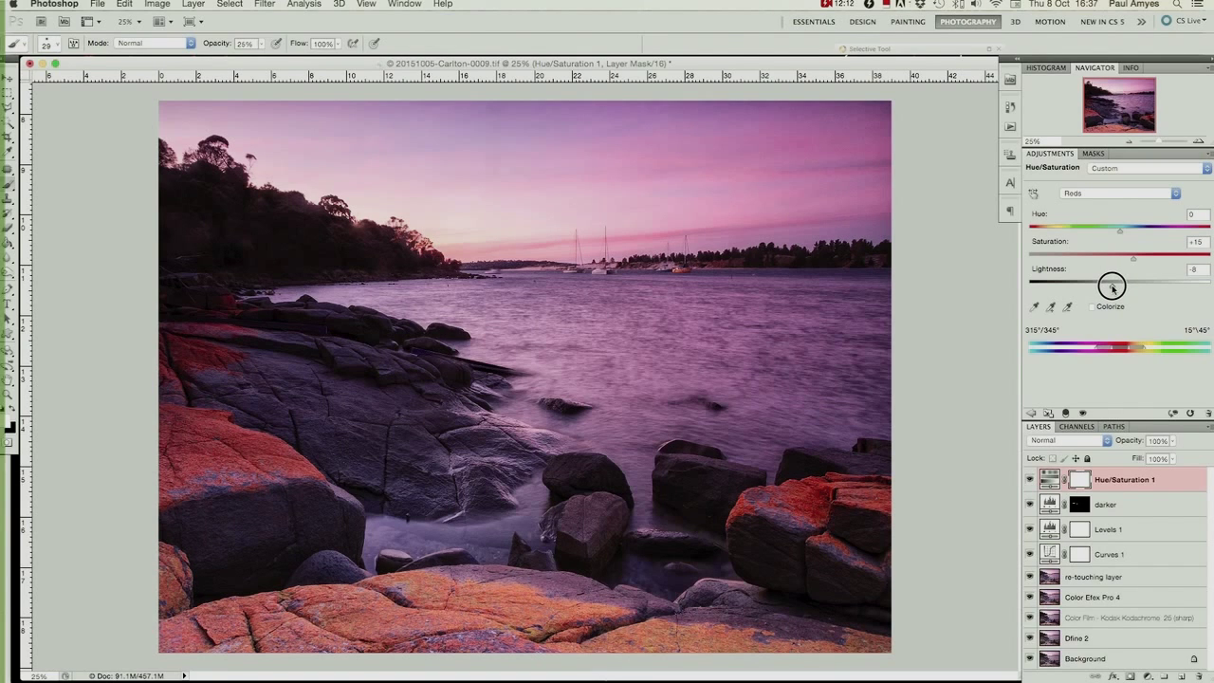
pyautogui.moveTo(1112, 286); pyautogui.dragTo(1110, 288)
# Toggle Hue/Saturation 1 visibility repeatedly to compare before and after
pyautogui.click(1029, 480)
pyautogui.click(1029, 479)
pyautogui.click(1029, 480)
pyautogui.click(1029, 480)
pyautogui.click(1029, 479)
pyautogui.click(1029, 480)
pyautogui.click(1029, 479)
pyautogui.click(1028, 479)
pyautogui.click(1029, 480)
pyautogui.click(1029, 480)
# Raise Magentas saturation to +12, lower their lightness slightly, and compare
pyautogui.click(1096, 193)
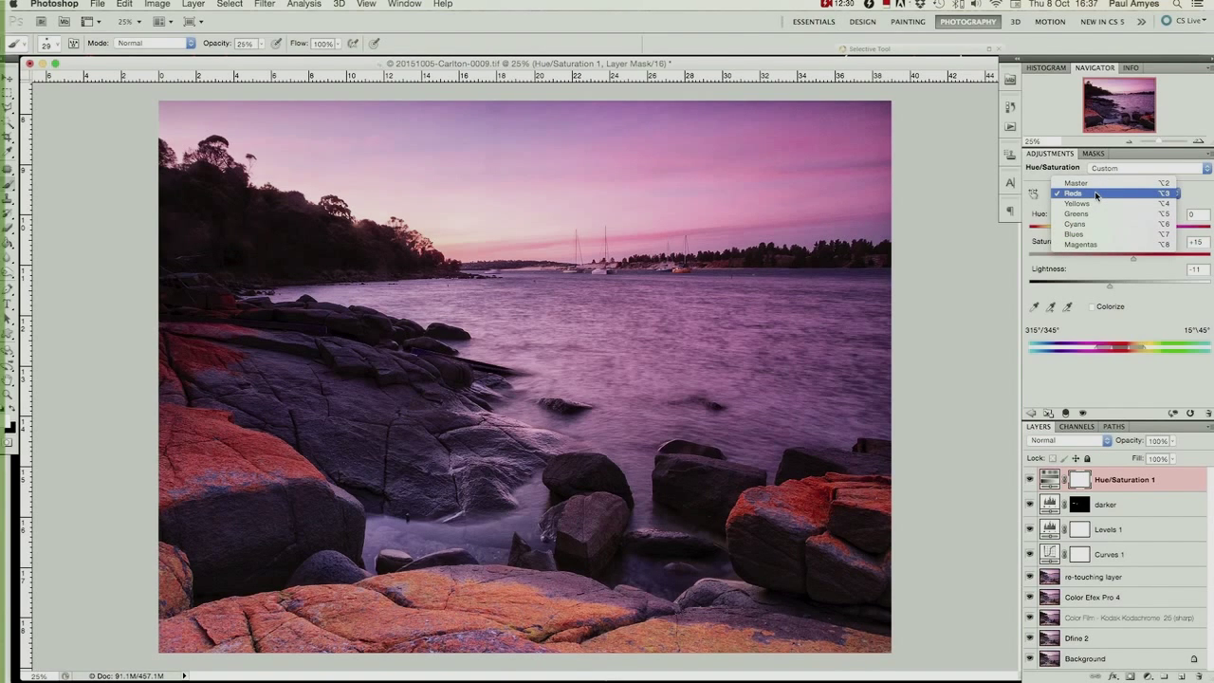
pyautogui.click(1081, 244)
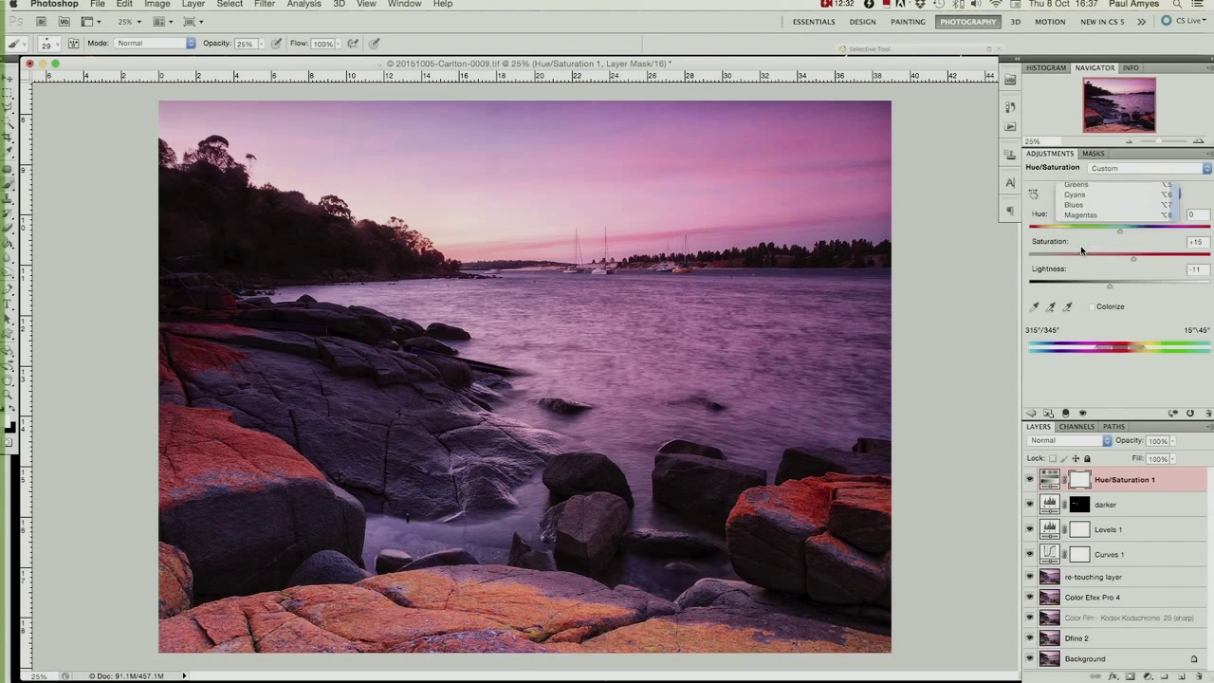
pyautogui.moveTo(1120, 258); pyautogui.dragTo(1127, 260)
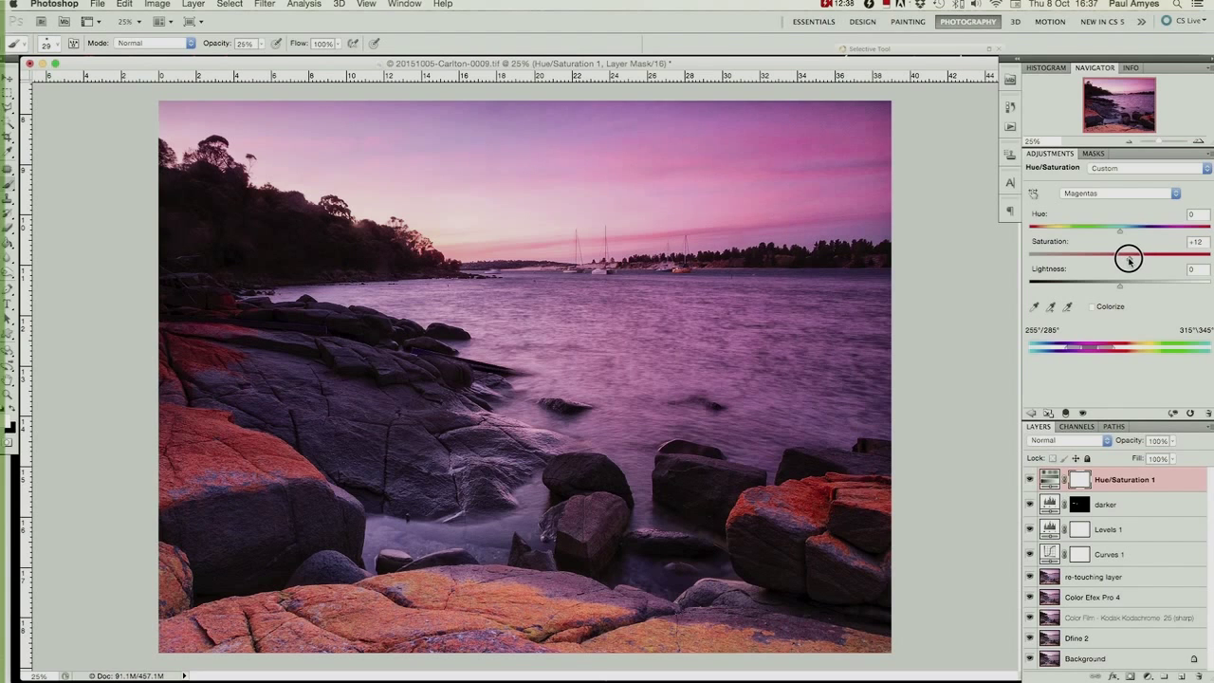
pyautogui.moveTo(1127, 260); pyautogui.dragTo(1130, 260)
pyautogui.moveTo(1119, 285); pyautogui.dragTo(1109, 289)
pyautogui.click(1031, 480)
pyautogui.click(1031, 480)
pyautogui.click(1147, 675)
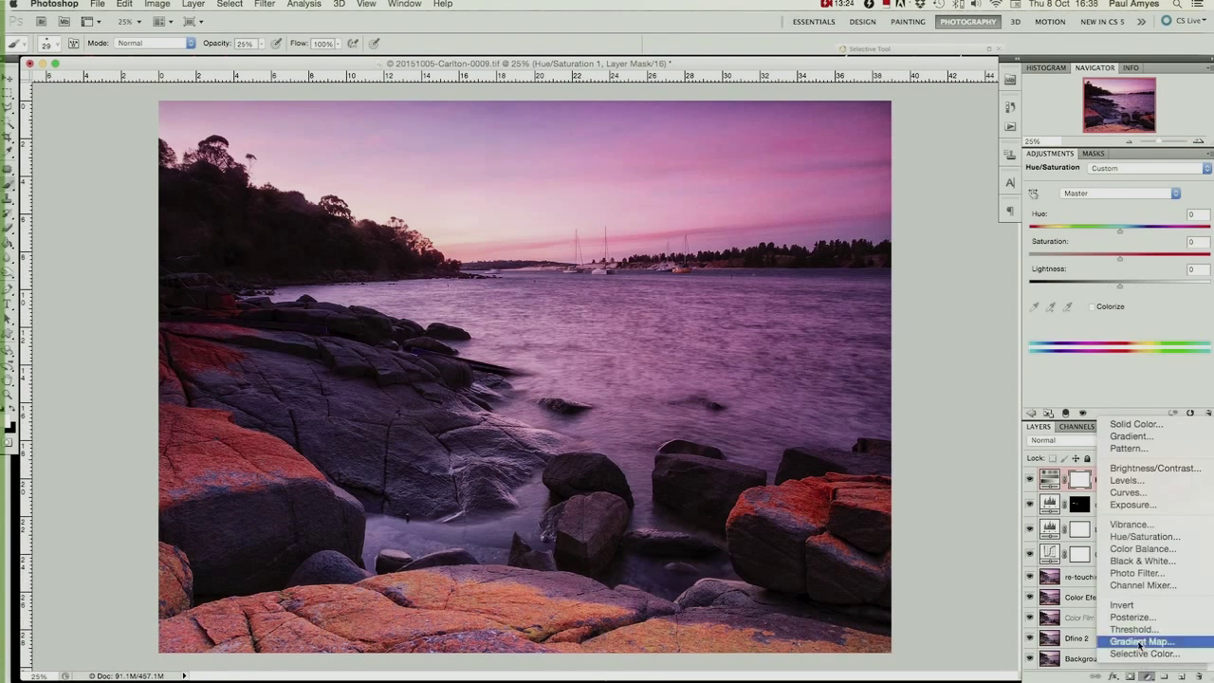
pyautogui.click(1142, 440)
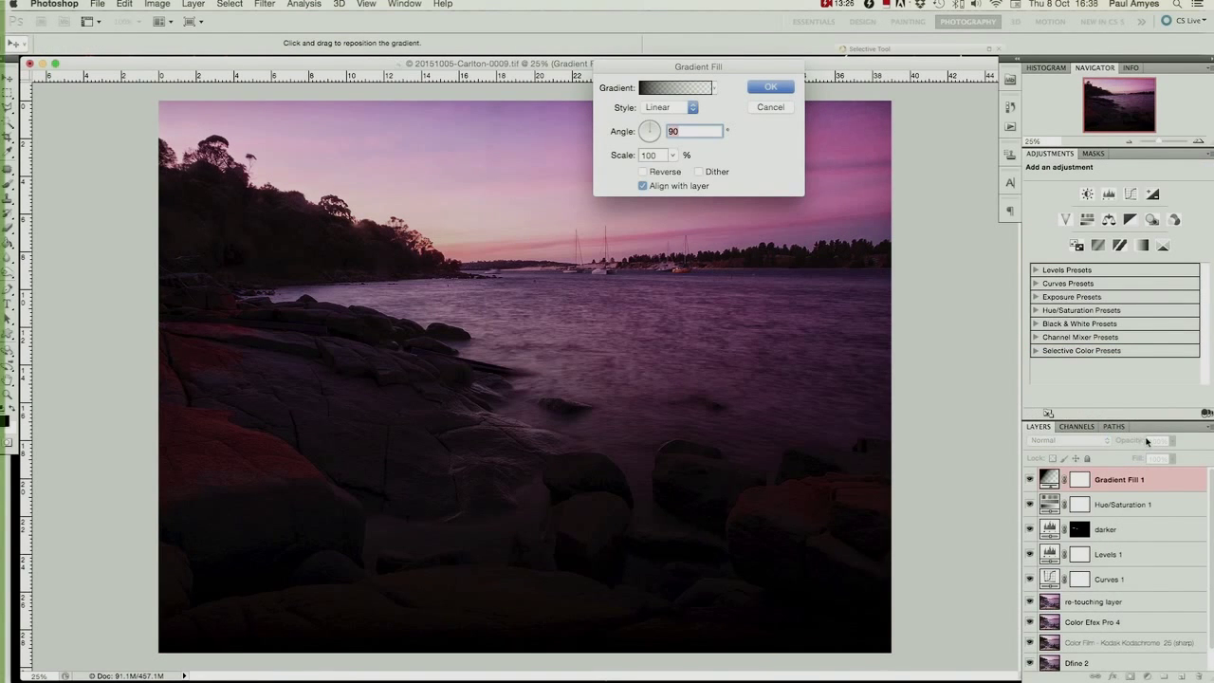
pyautogui.click(643, 171)
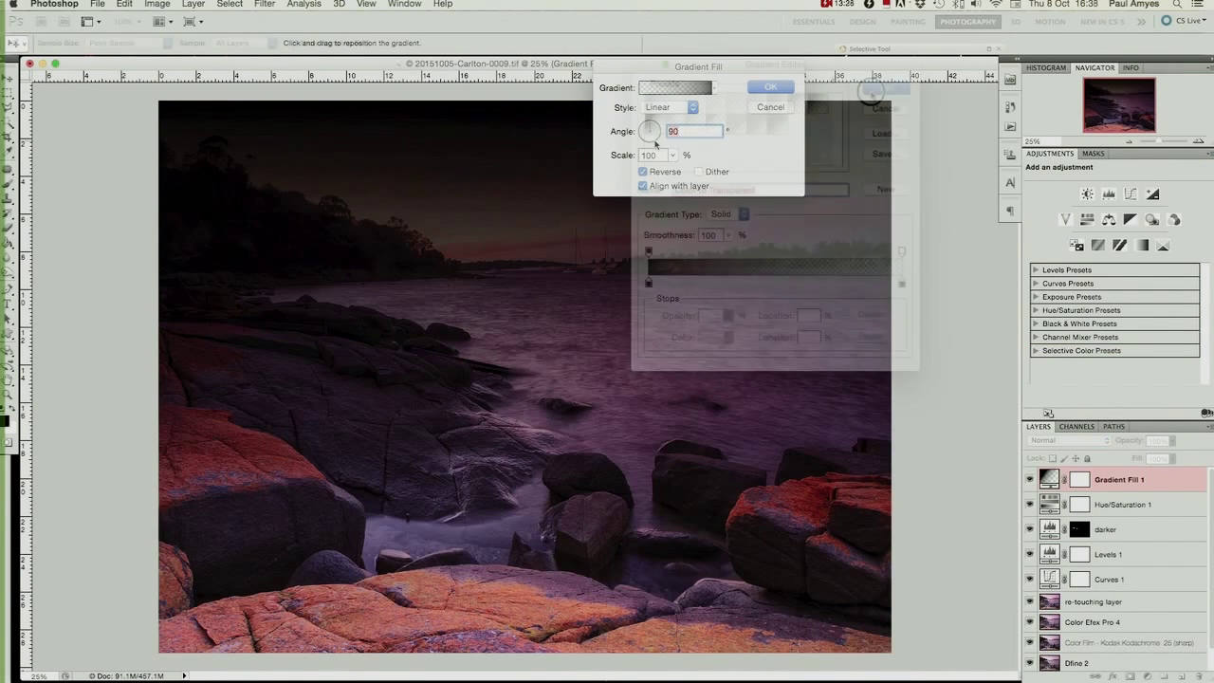
pyautogui.click(715, 90)
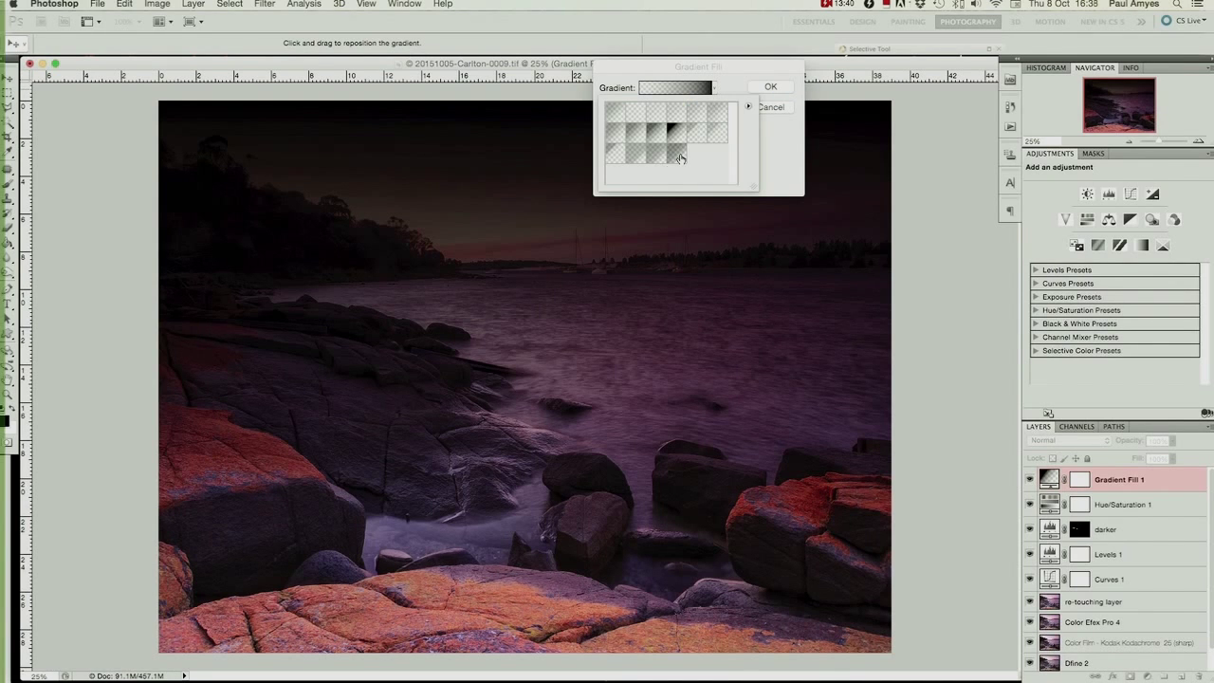
pyautogui.click(712, 116)
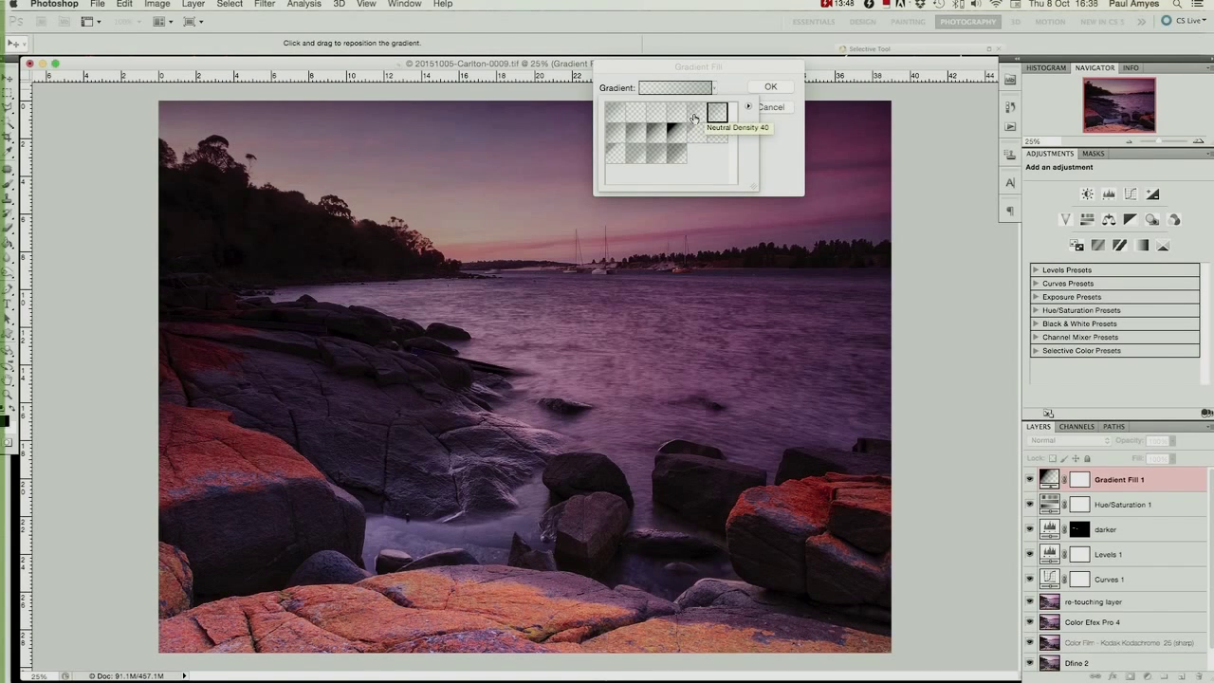
pyautogui.click(693, 116)
pyautogui.click(713, 117)
pyautogui.click(768, 88)
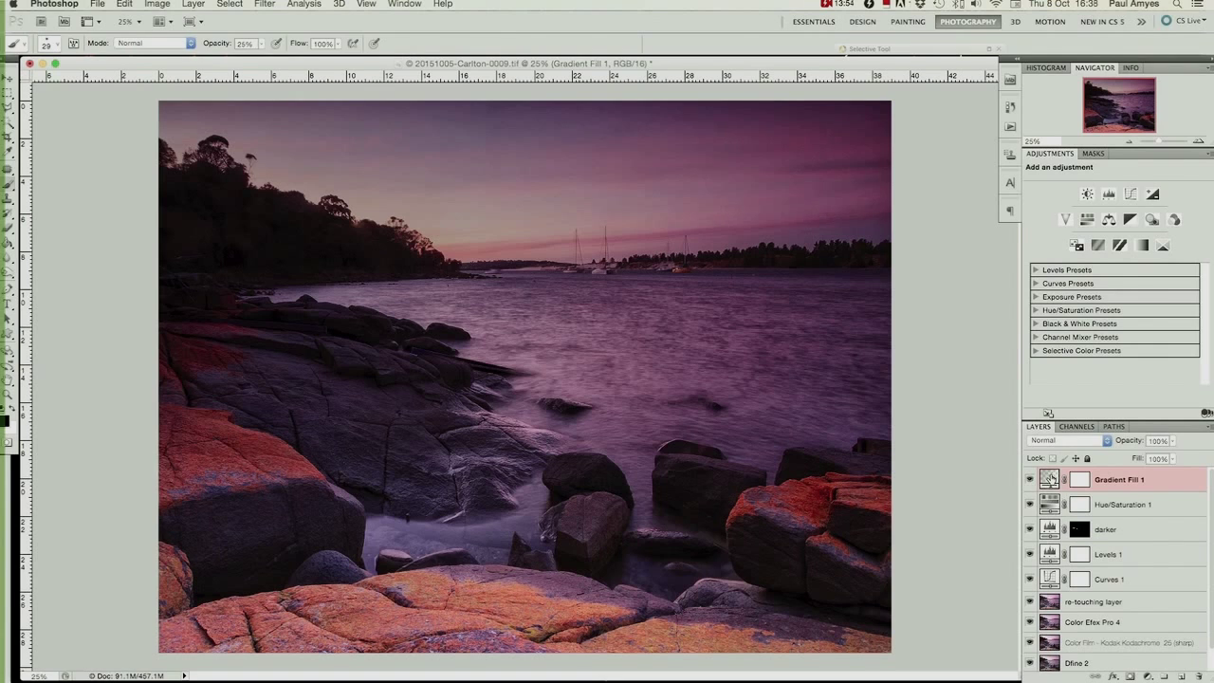
pyautogui.doubleClick(1048, 479)
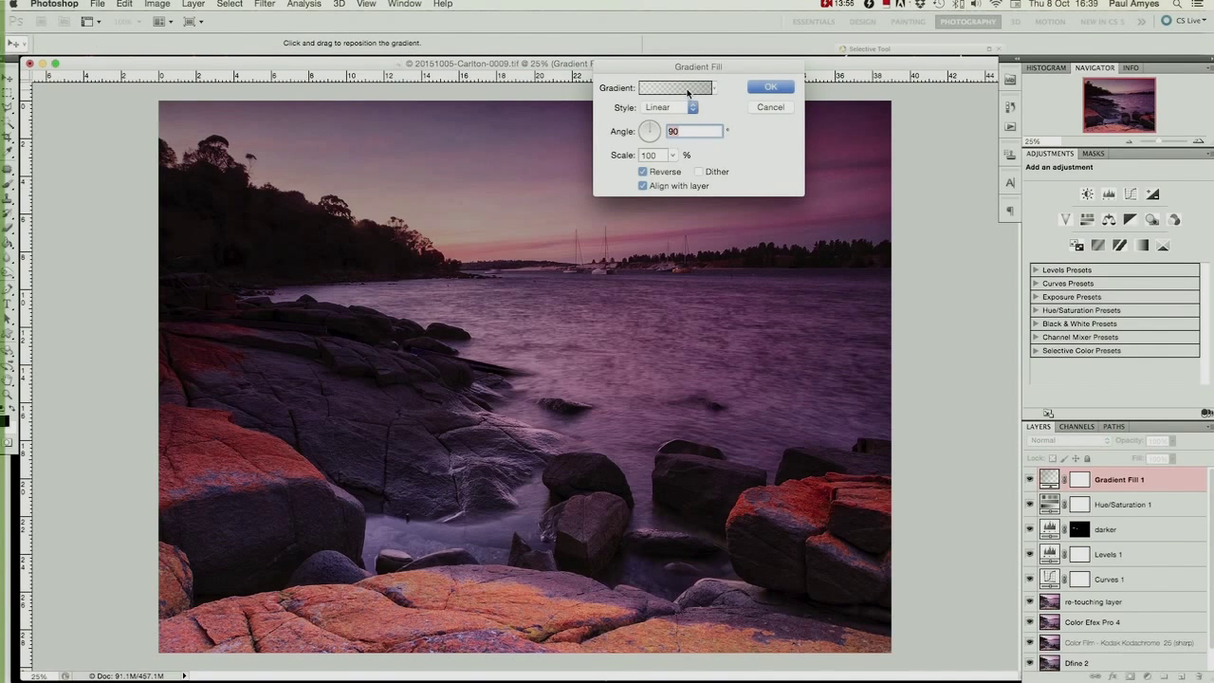
pyautogui.click(689, 91)
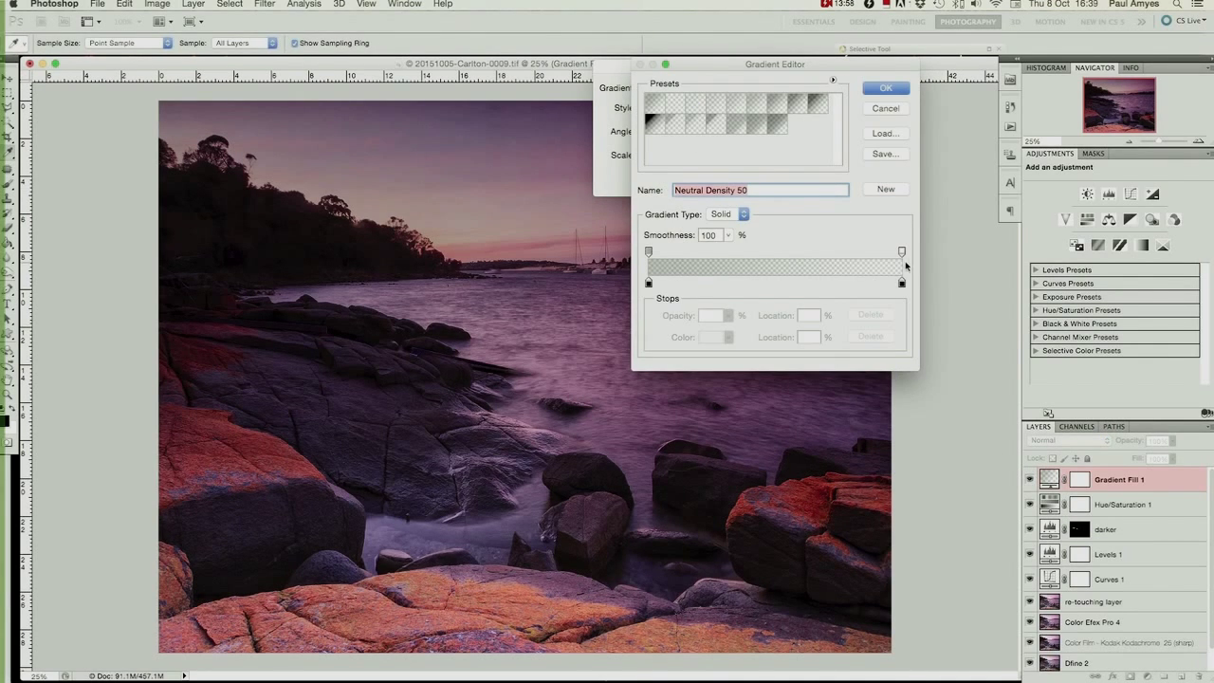
pyautogui.moveTo(902, 253); pyautogui.dragTo(728, 258)
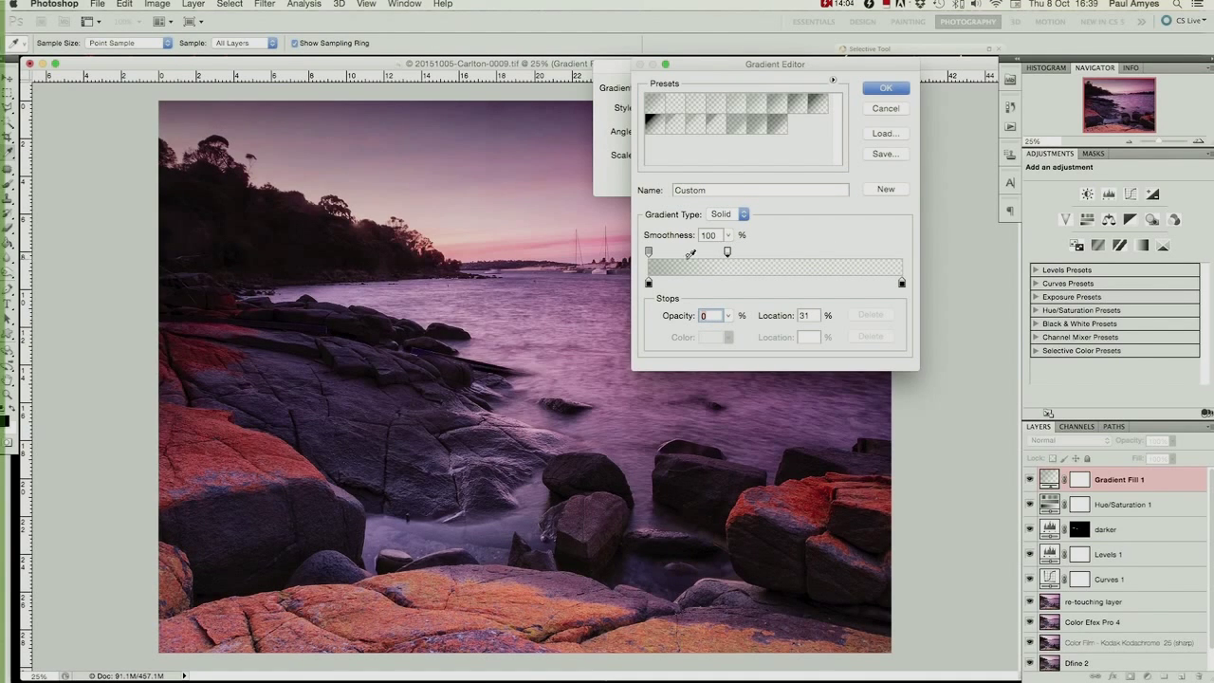
pyautogui.moveTo(686, 257); pyautogui.dragTo(700, 254)
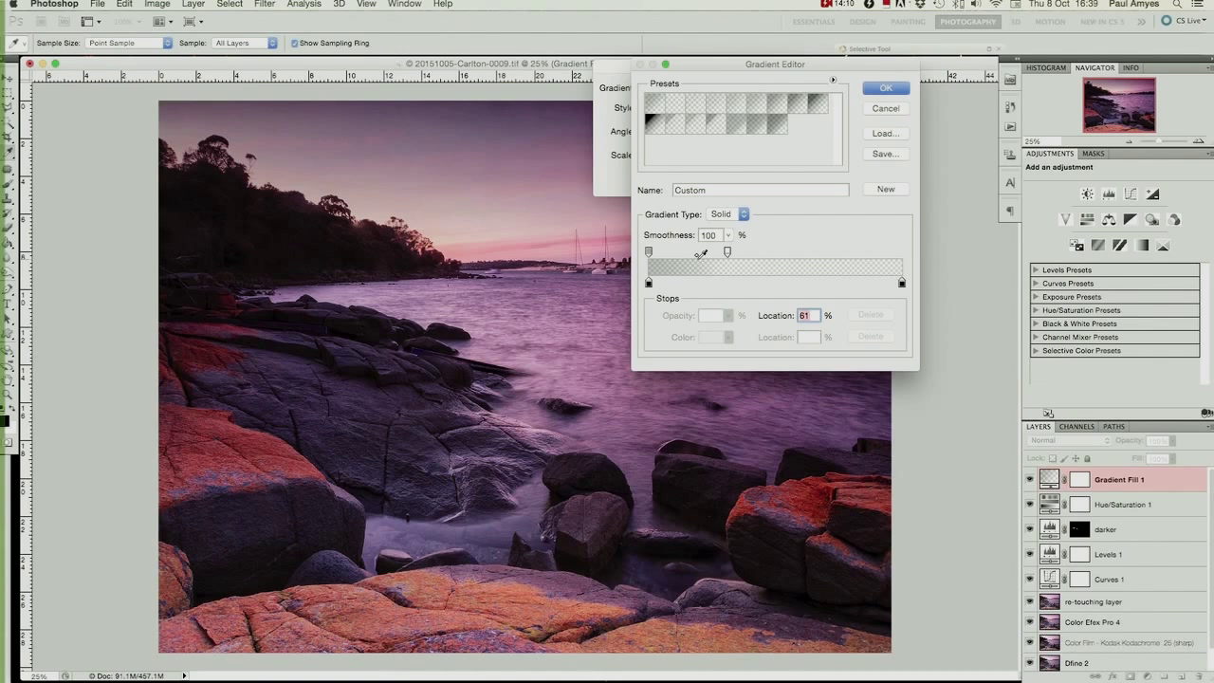
pyautogui.click(883, 89)
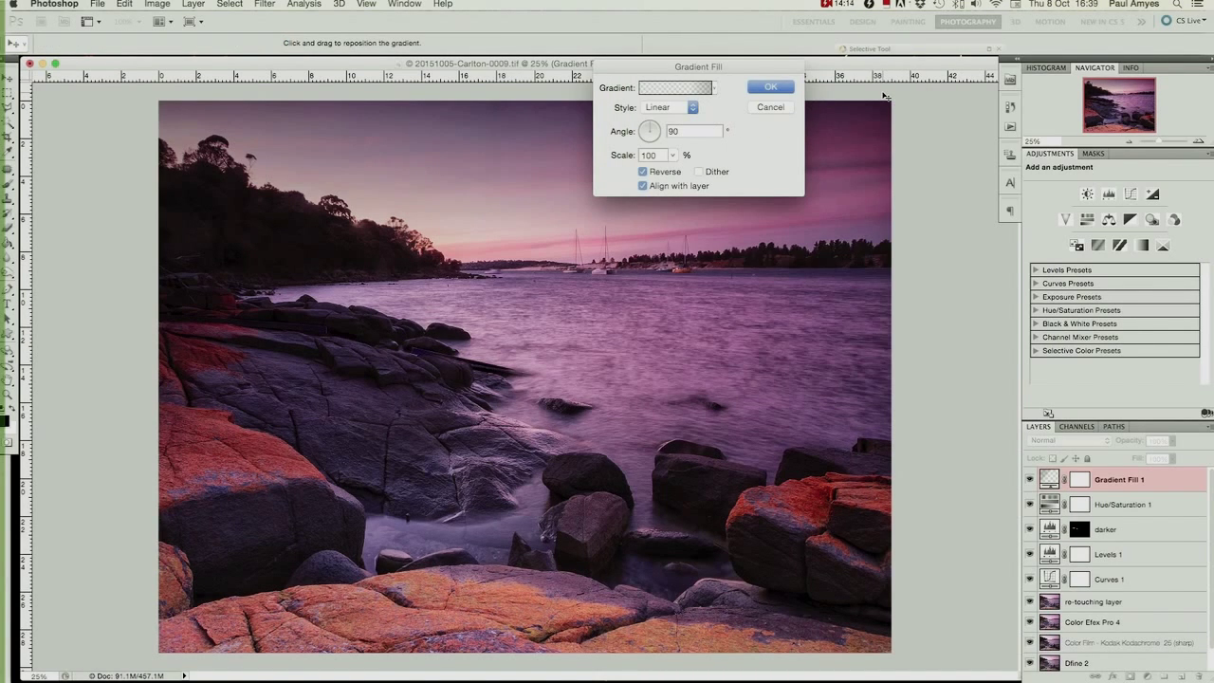
pyautogui.click(763, 91)
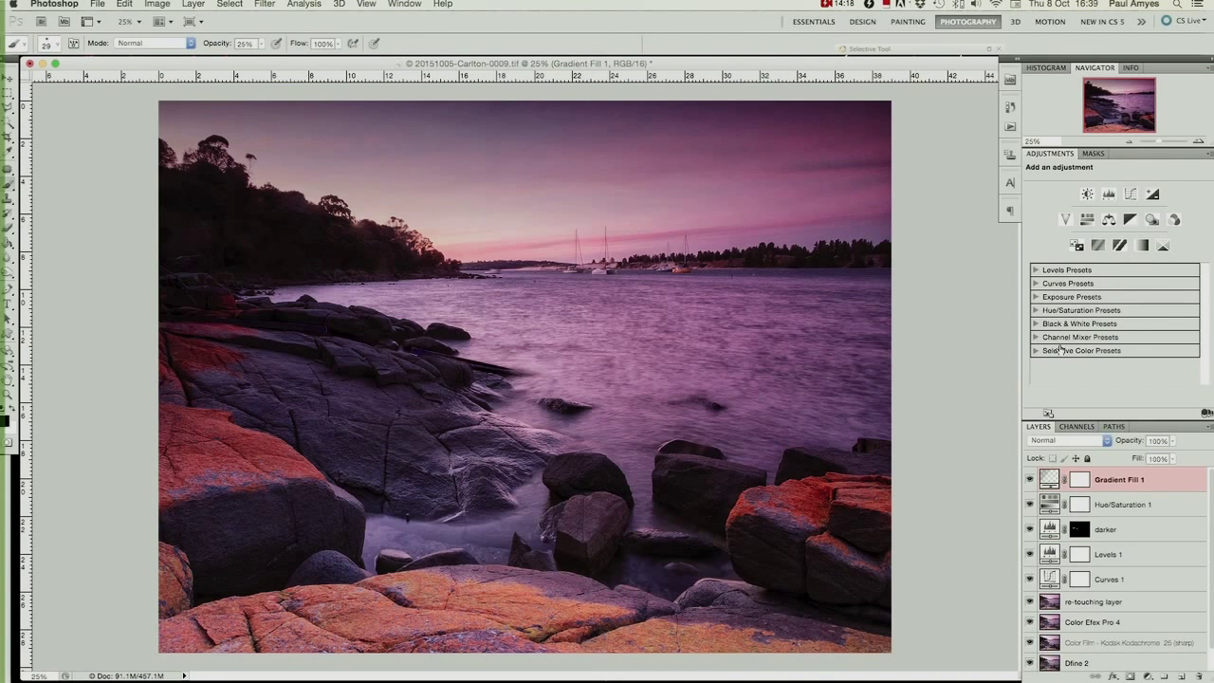
pyautogui.click(1071, 442)
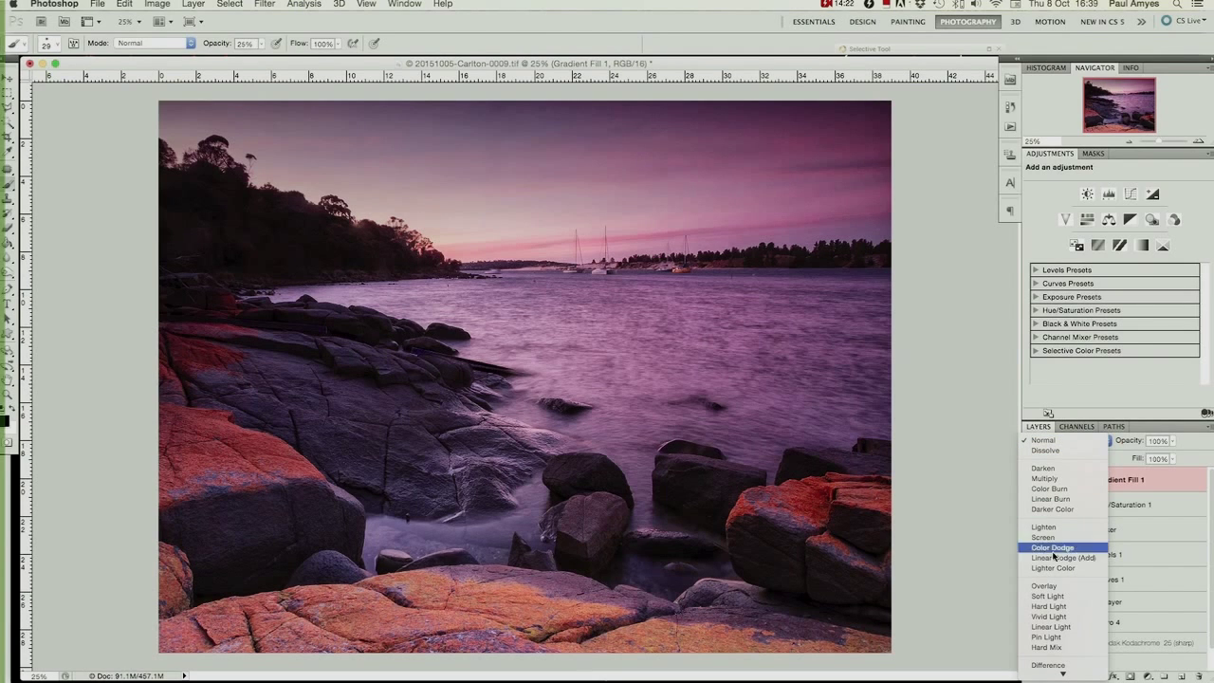
# Set Gradient Fill 1 to Overlay blend mode at 50% opacity
pyautogui.click(1049, 589)
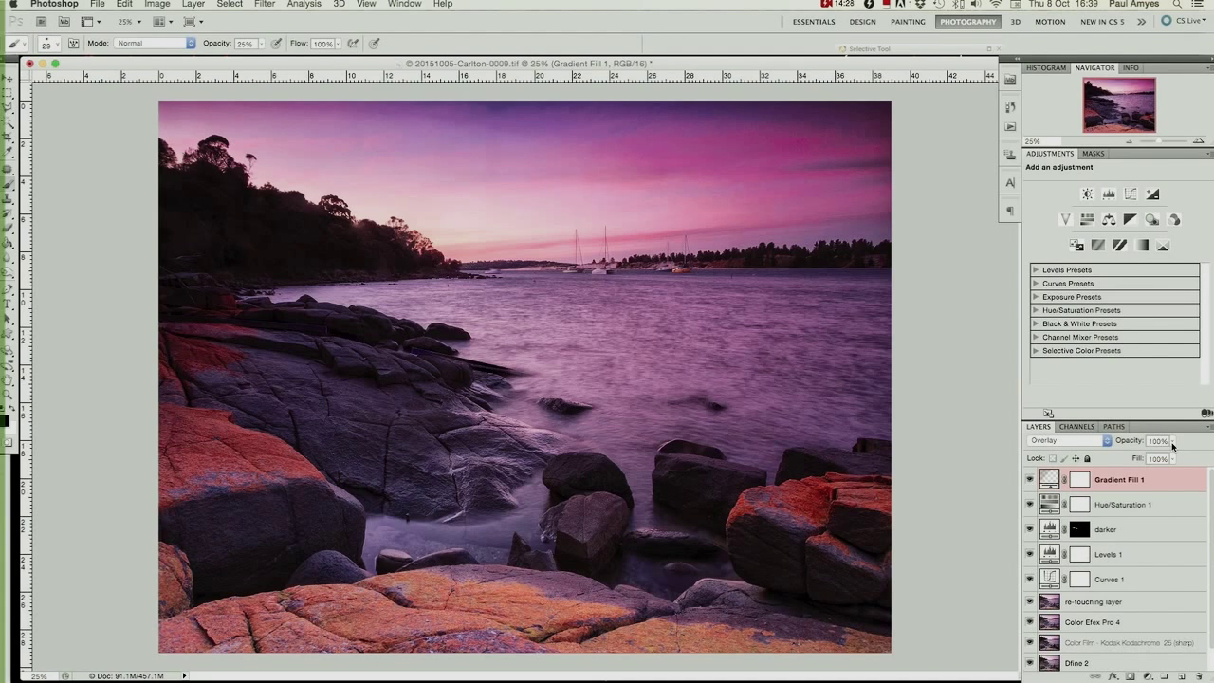
pyautogui.moveTo(1172, 446); pyautogui.dragTo(1146, 456)
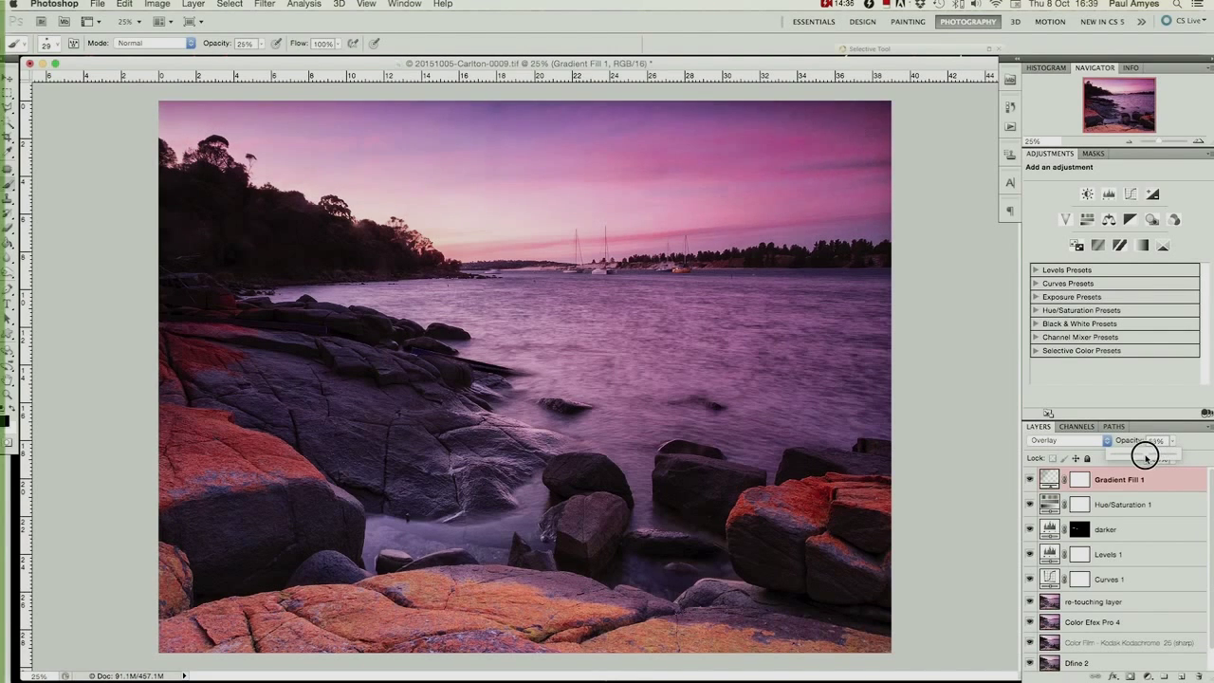
pyautogui.moveTo(1146, 456); pyautogui.dragTo(1143, 457)
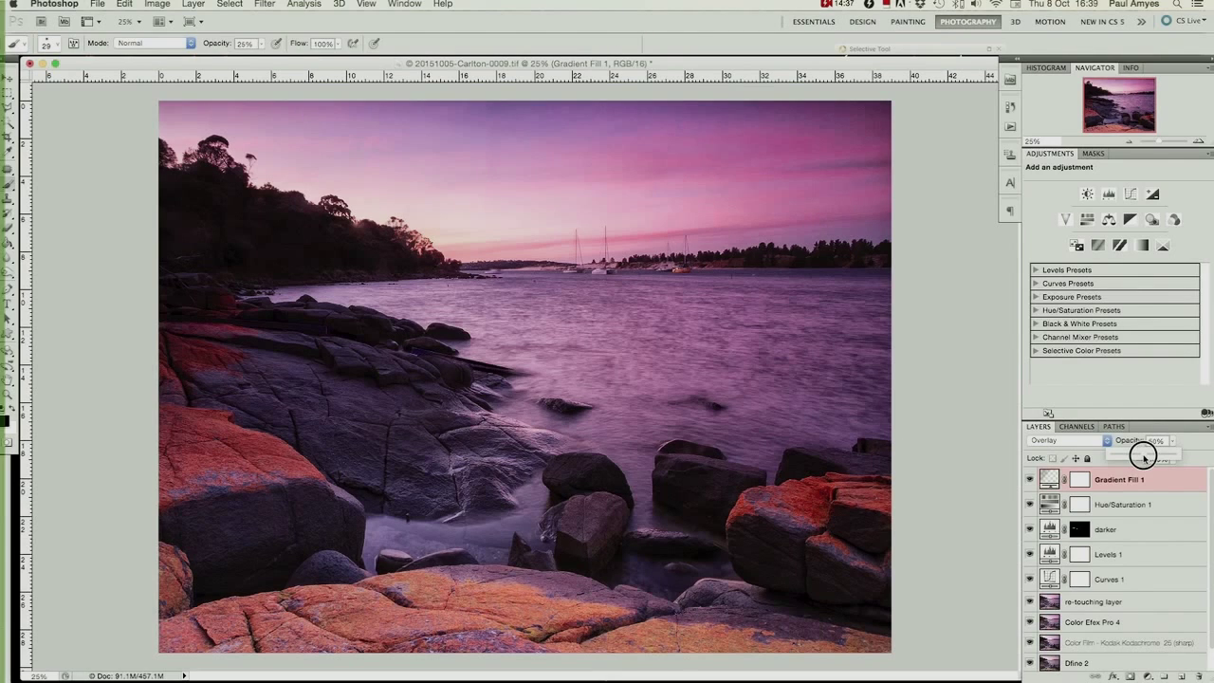
pyautogui.click(1204, 447)
# Toggle the gradient's visibility to compare the sky, then select its layer mask
pyautogui.click(1030, 479)
pyautogui.click(1030, 479)
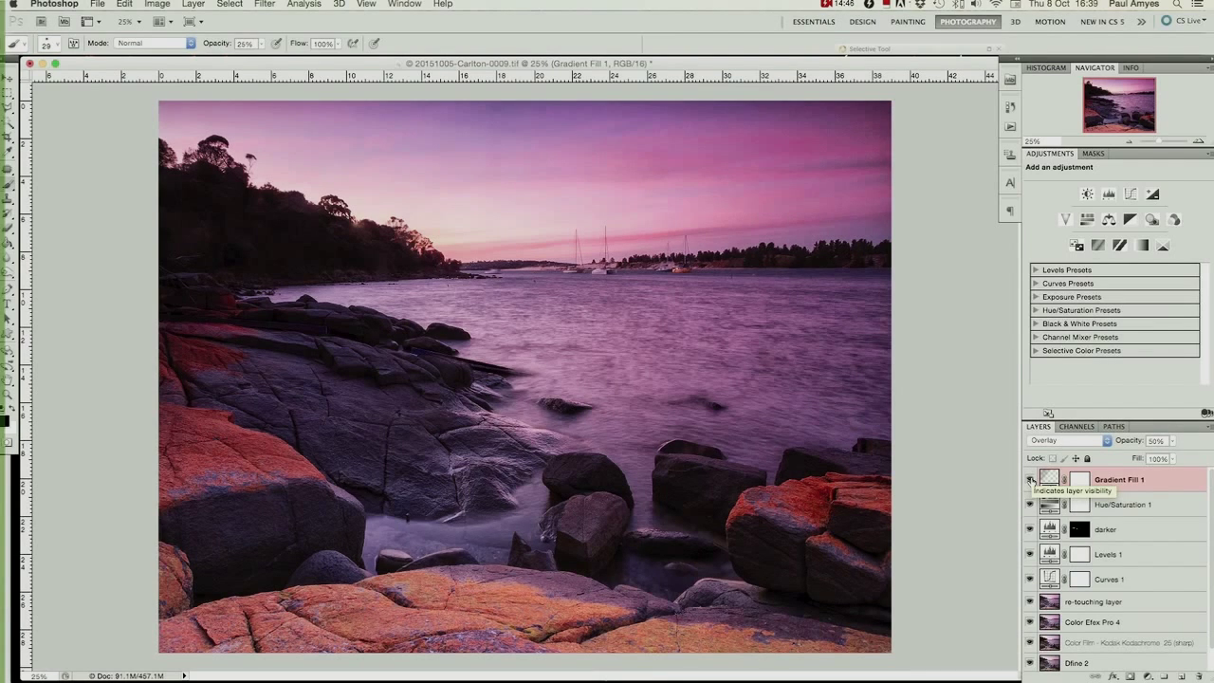
pyautogui.click(1030, 478)
pyautogui.click(1030, 479)
pyautogui.click(1030, 479)
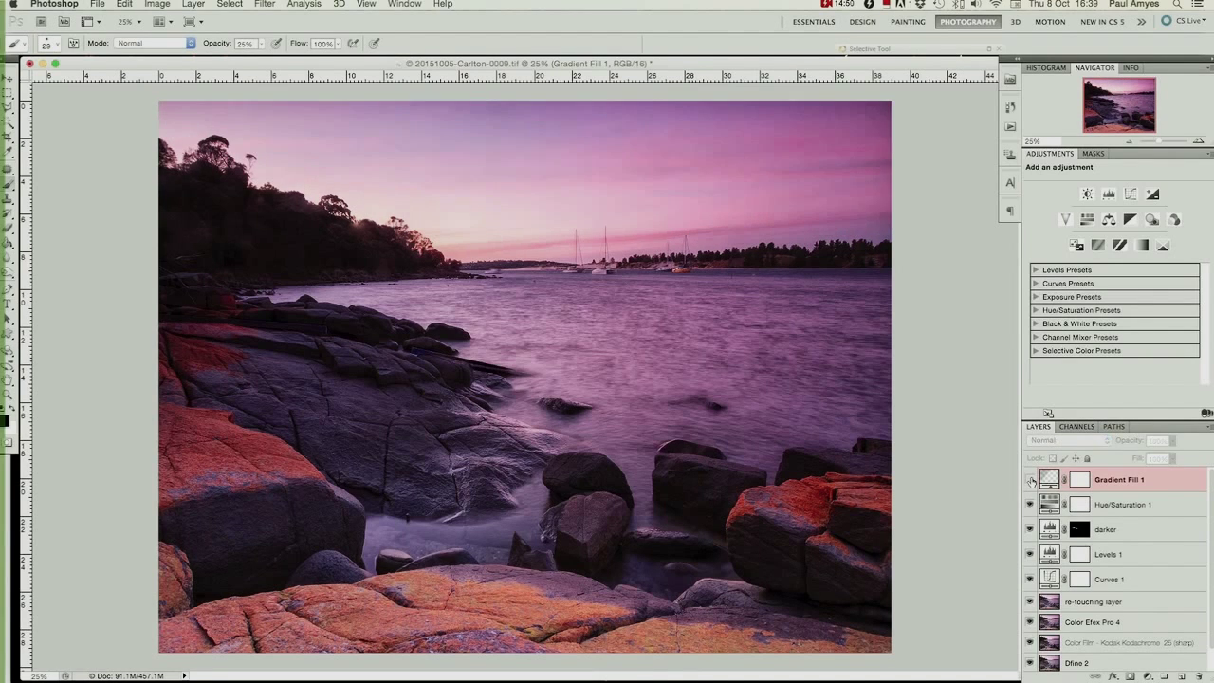
pyautogui.click(1029, 479)
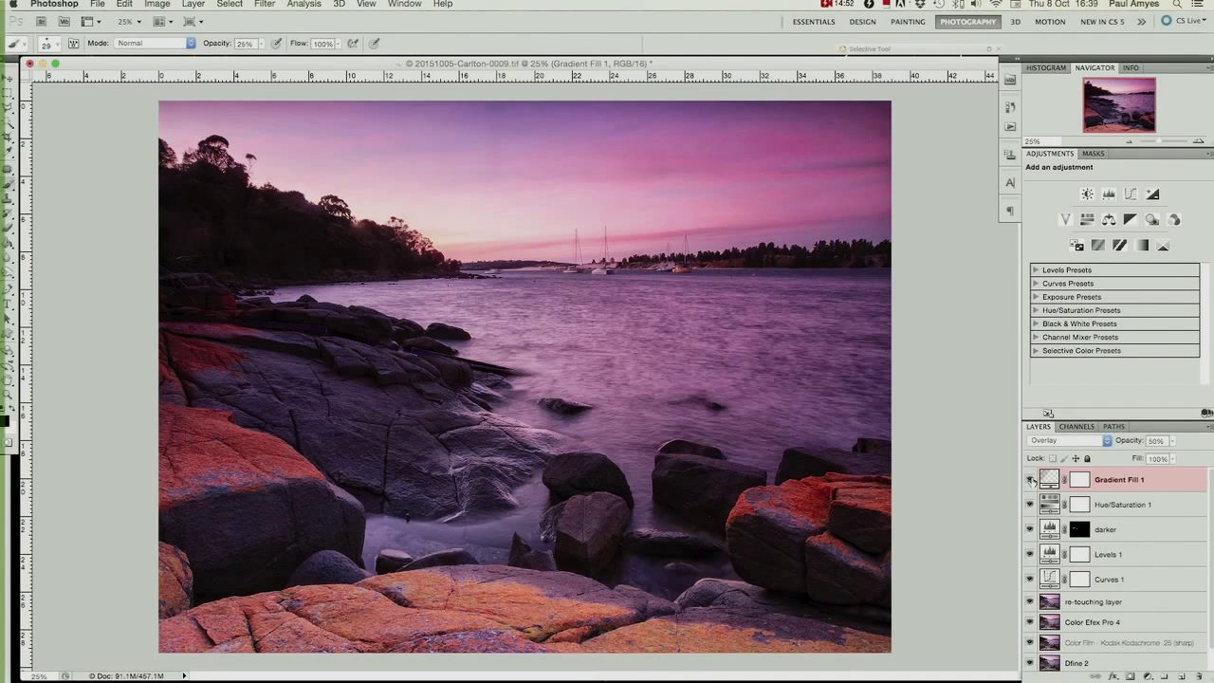
pyautogui.click(1079, 479)
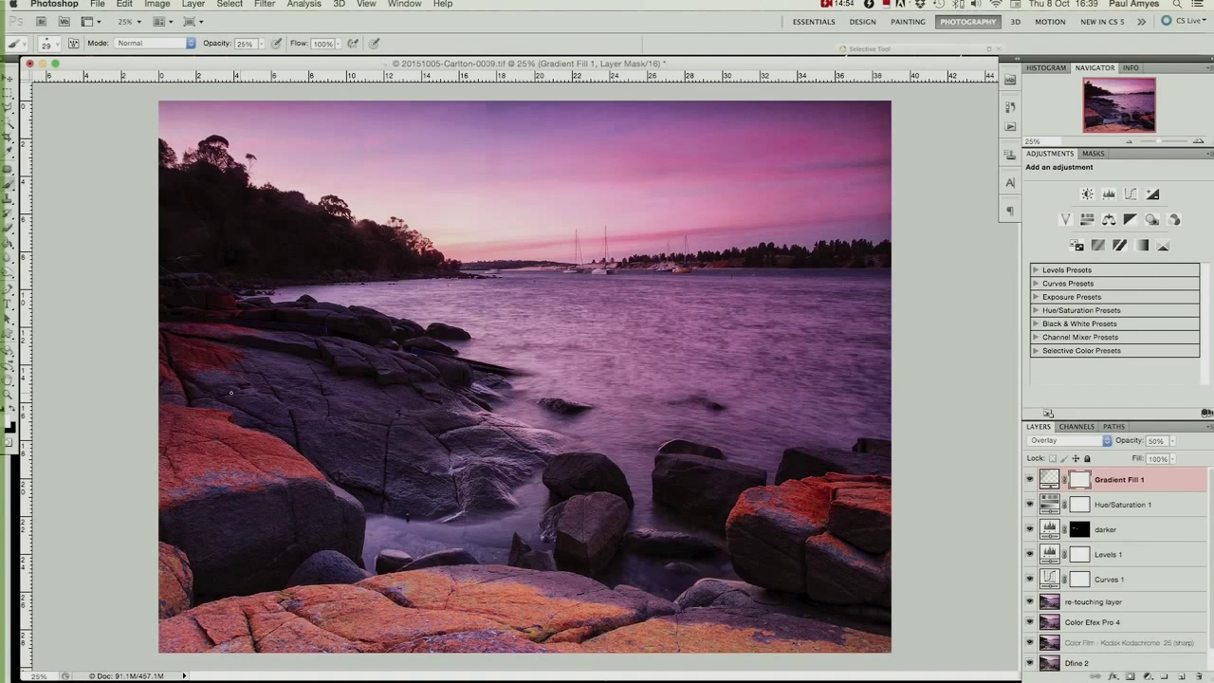
# Switch to black, zoom in on the treeline and set brush opacity to 100%
pyautogui.press('x')
pyautogui.click(1198, 140)
pyautogui.click(1198, 140)
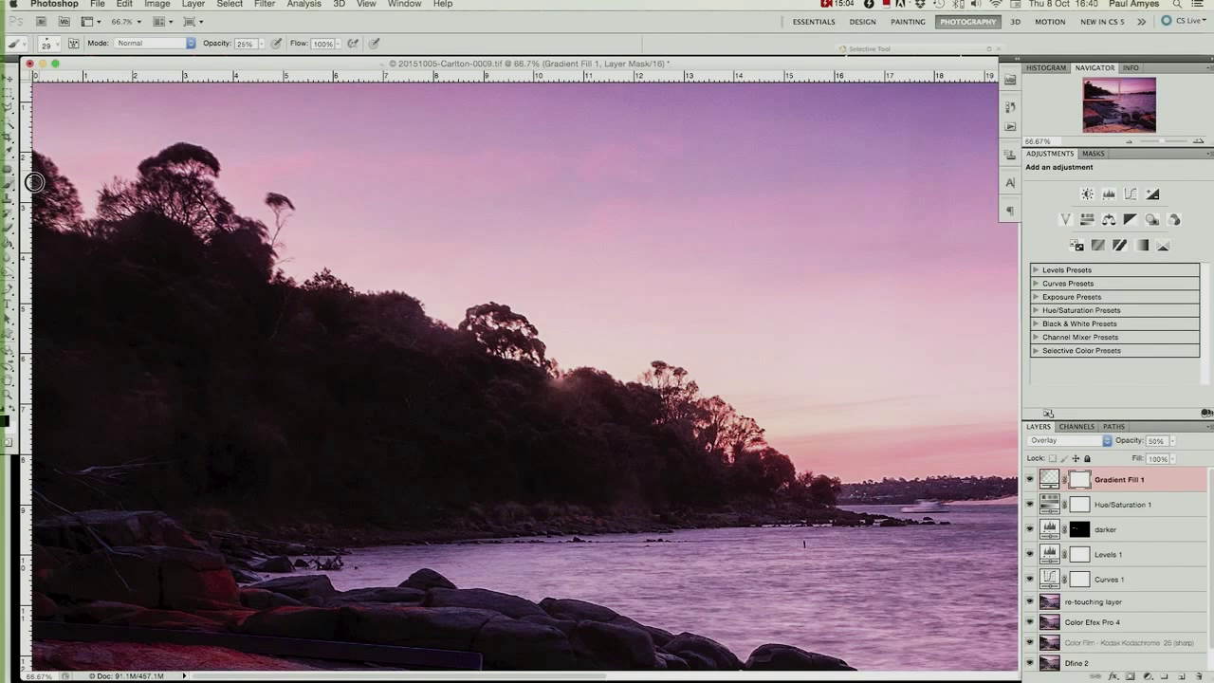
pyautogui.click(263, 45)
pyautogui.click(313, 59)
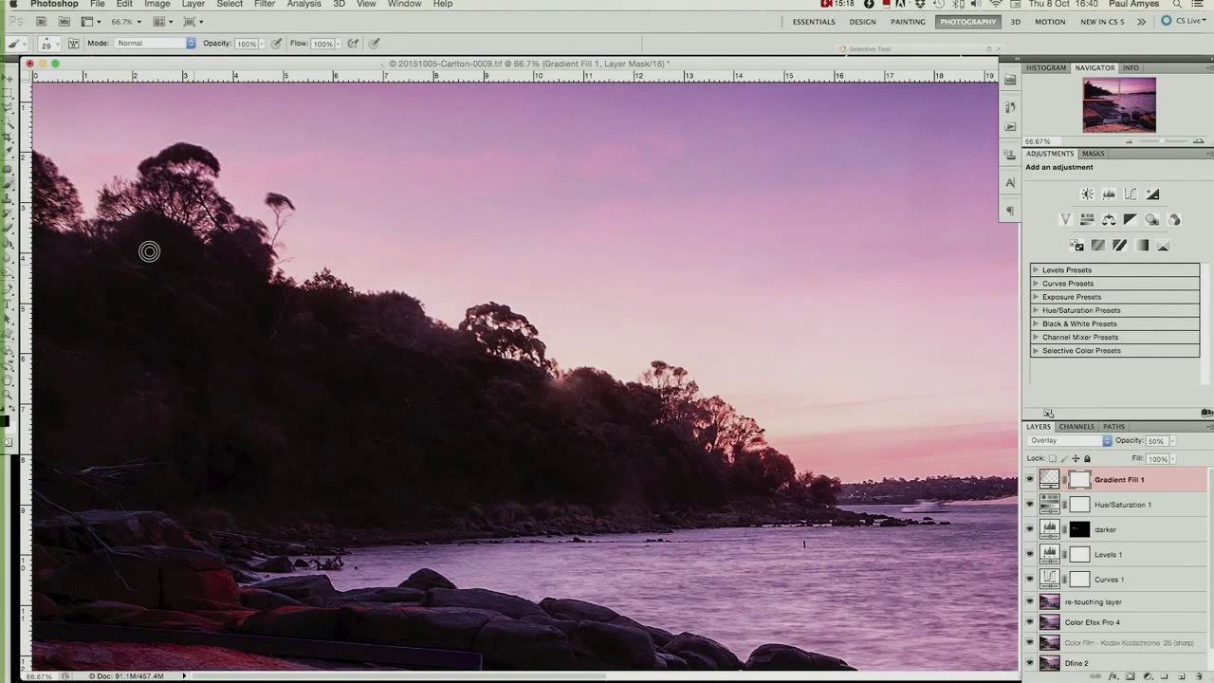
# Paint the gradient mask black over the dark treeline from left to right
pyautogui.moveTo(203, 252); pyautogui.dragTo(187, 237)
pyautogui.moveTo(224, 159)
pyautogui.mouseDown()
pyautogui.moveTo(206, 159)
pyautogui.moveTo(239, 263)
pyautogui.mouseUp()
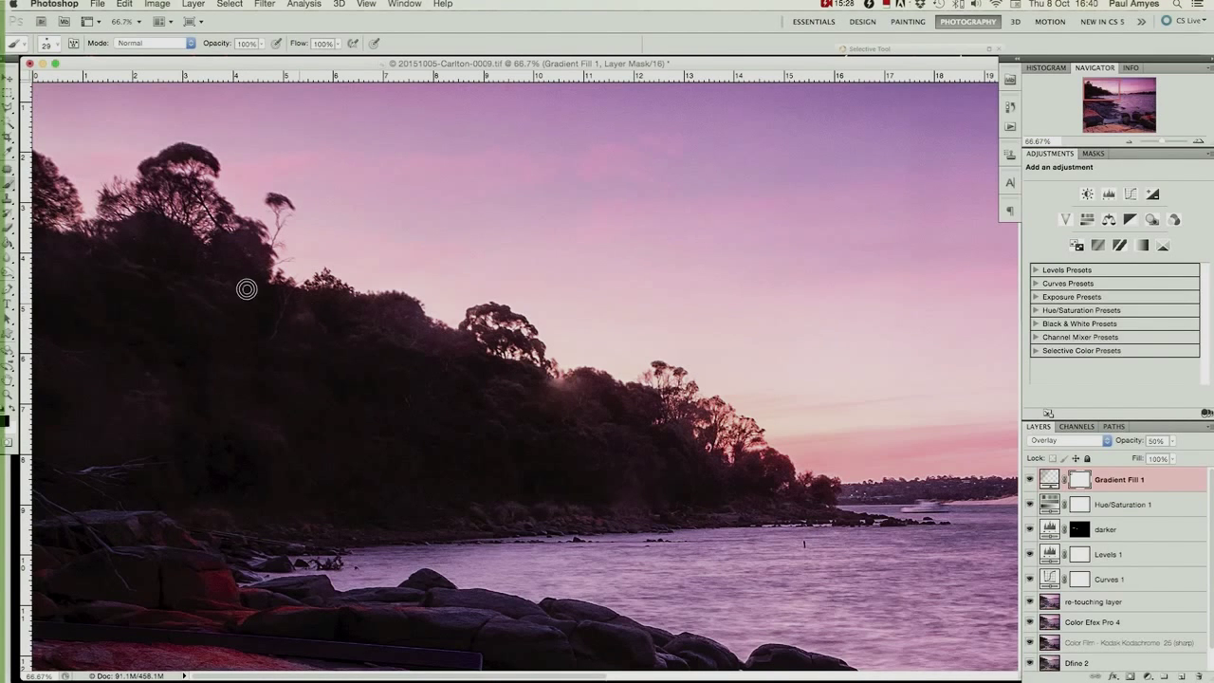
pyautogui.click(258, 302)
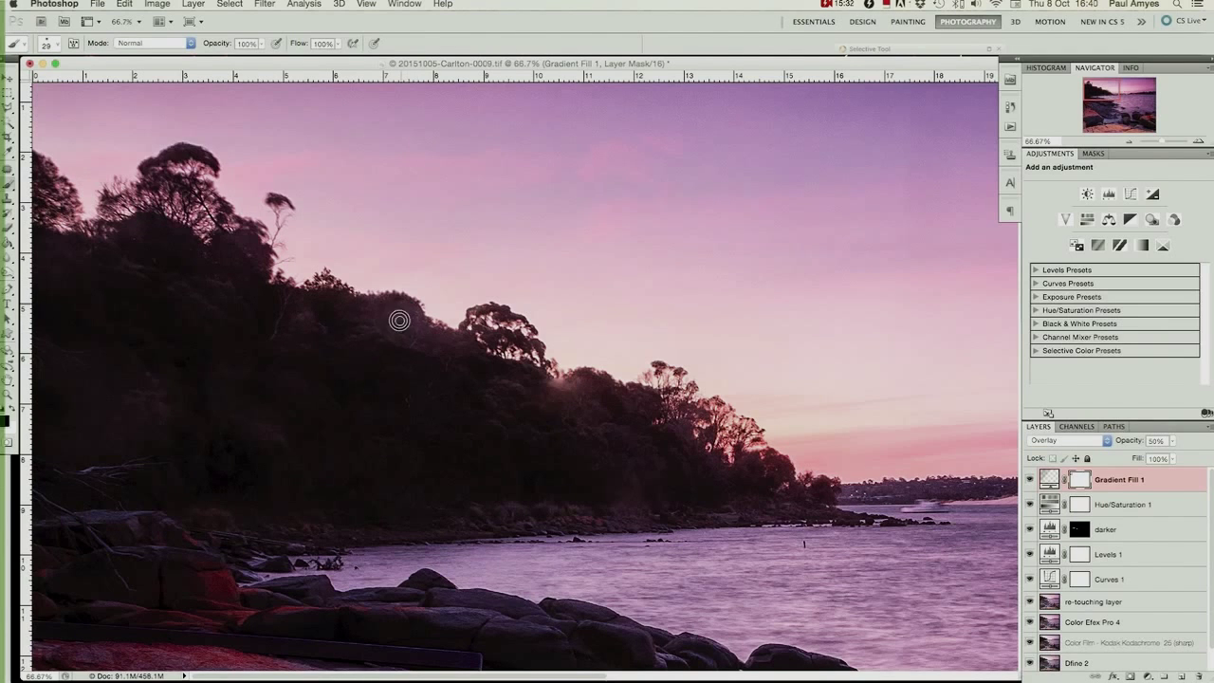
pyautogui.click(461, 386)
pyautogui.click(593, 383)
# Enlarge the brush to 149 px and fit the whole image on screen
pyautogui.click(57, 46)
pyautogui.moveTo(77, 86); pyautogui.dragTo(92, 87)
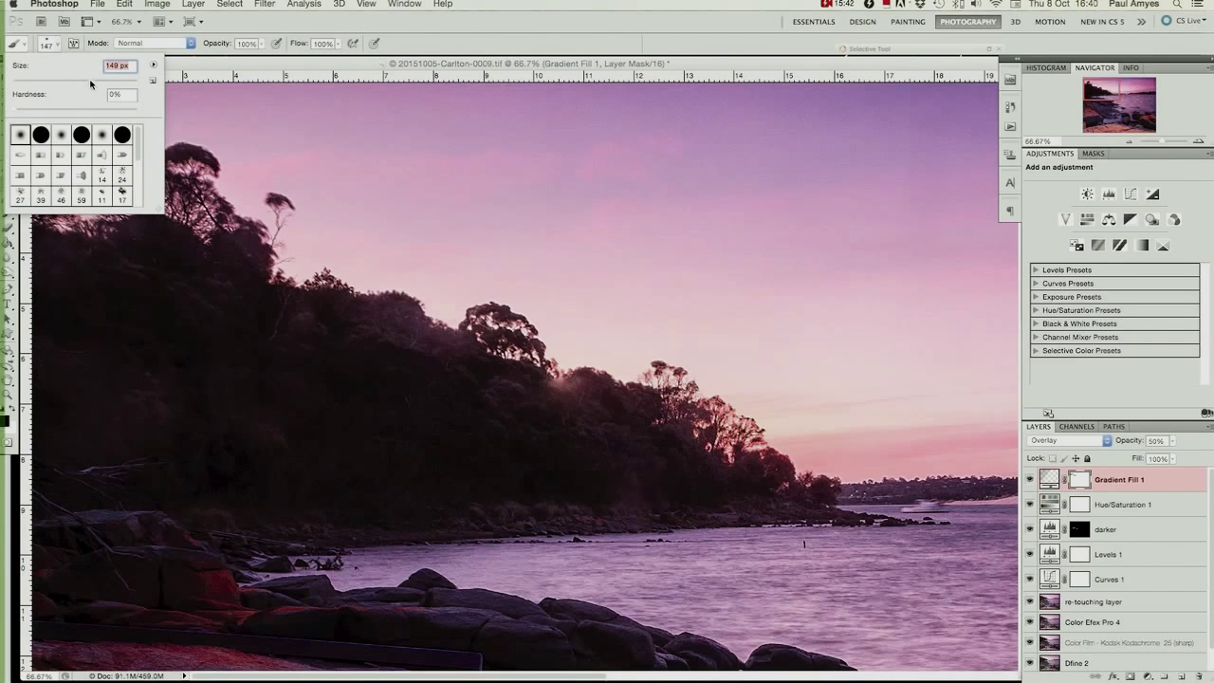
pyautogui.click(65, 272)
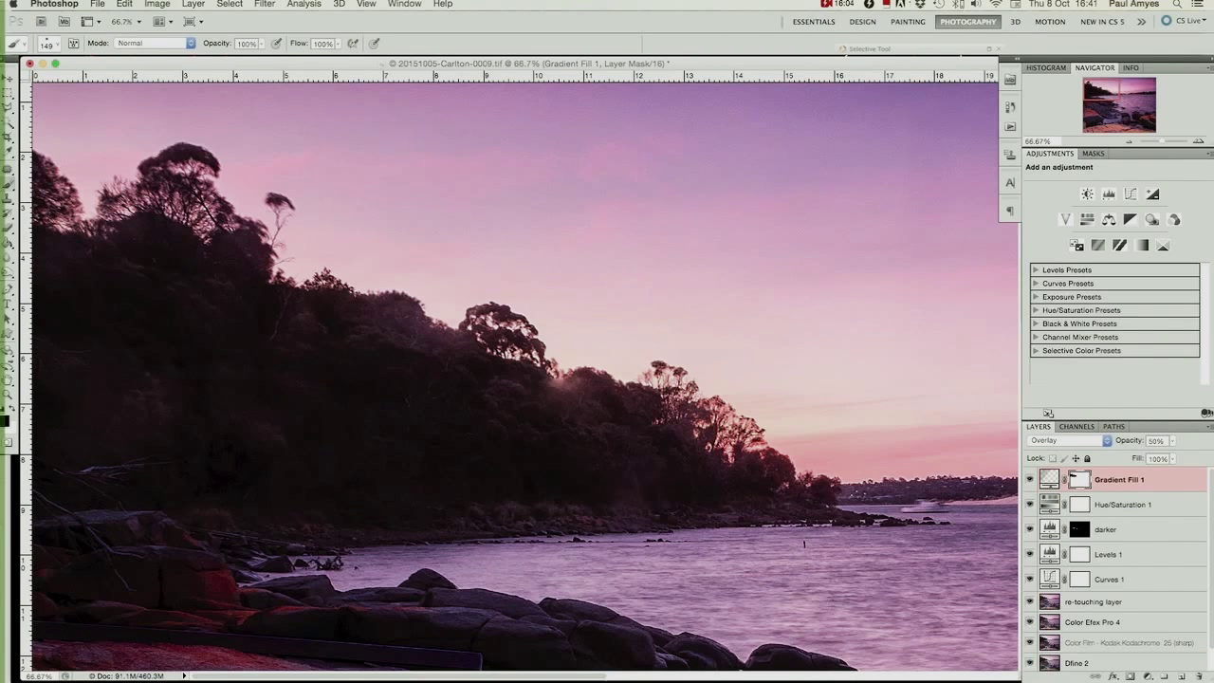
pyautogui.click(366, 5)
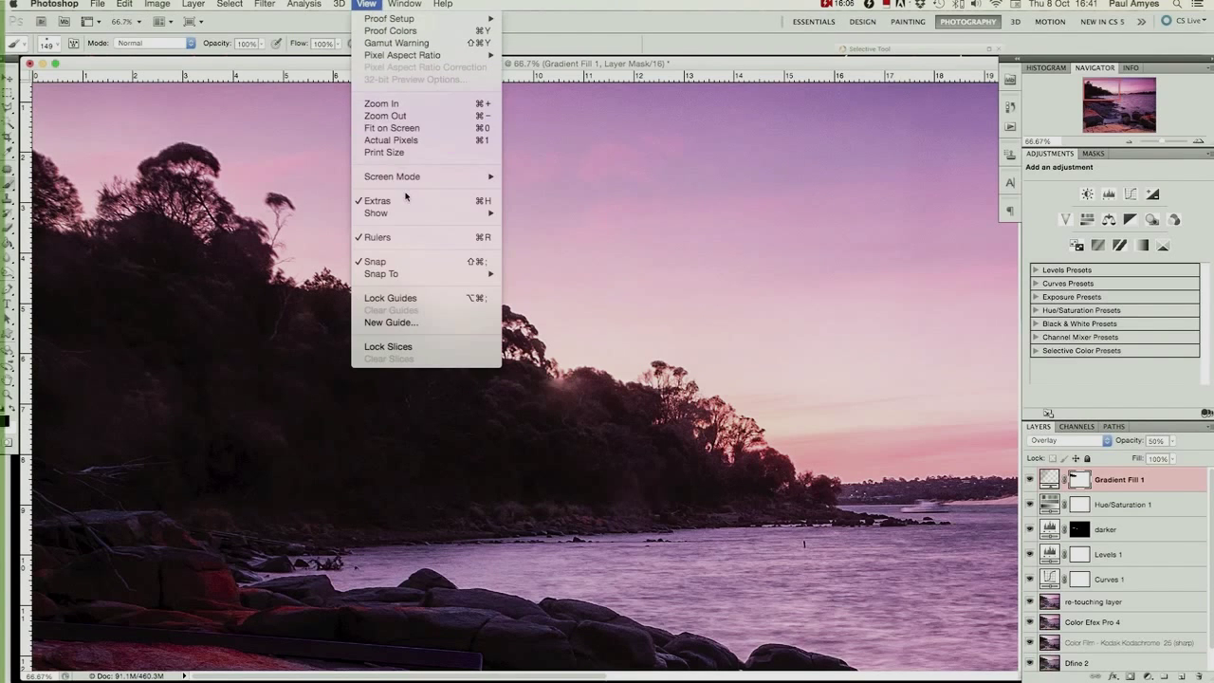
pyautogui.click(390, 127)
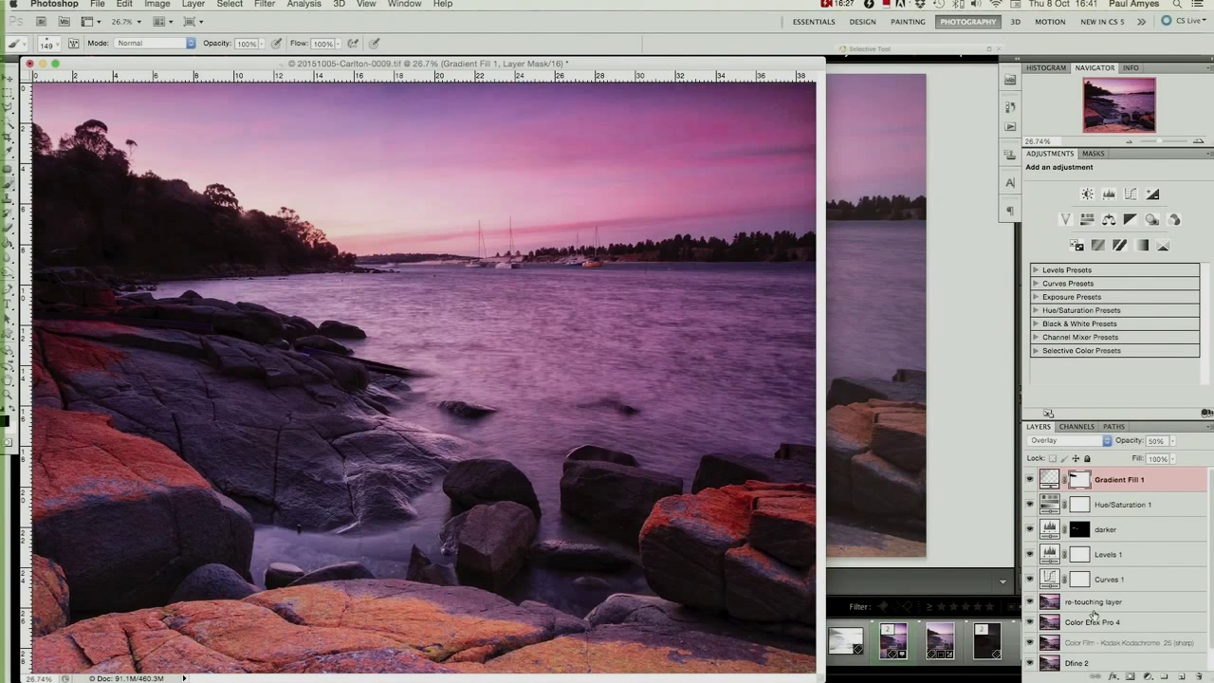
# Duplicate Dfine 2 as 'high pass filter' and move it above the re-touching layer
pyautogui.scroll(-1, 1093, 614)
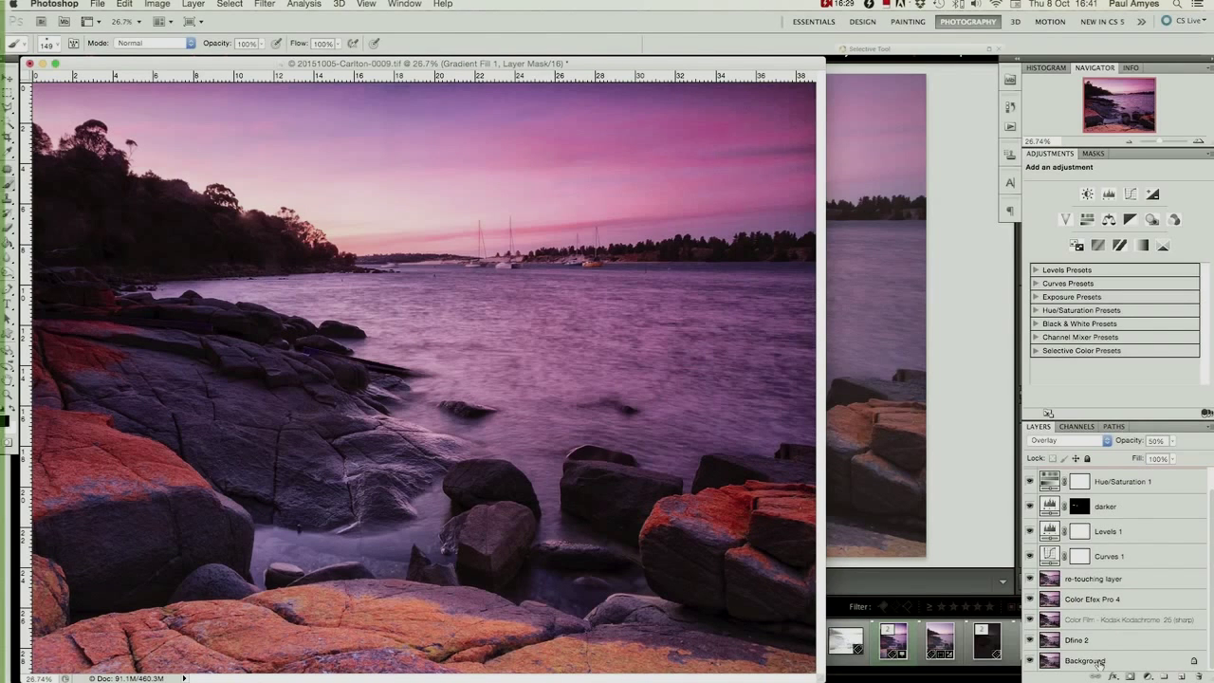
pyautogui.click(1094, 643)
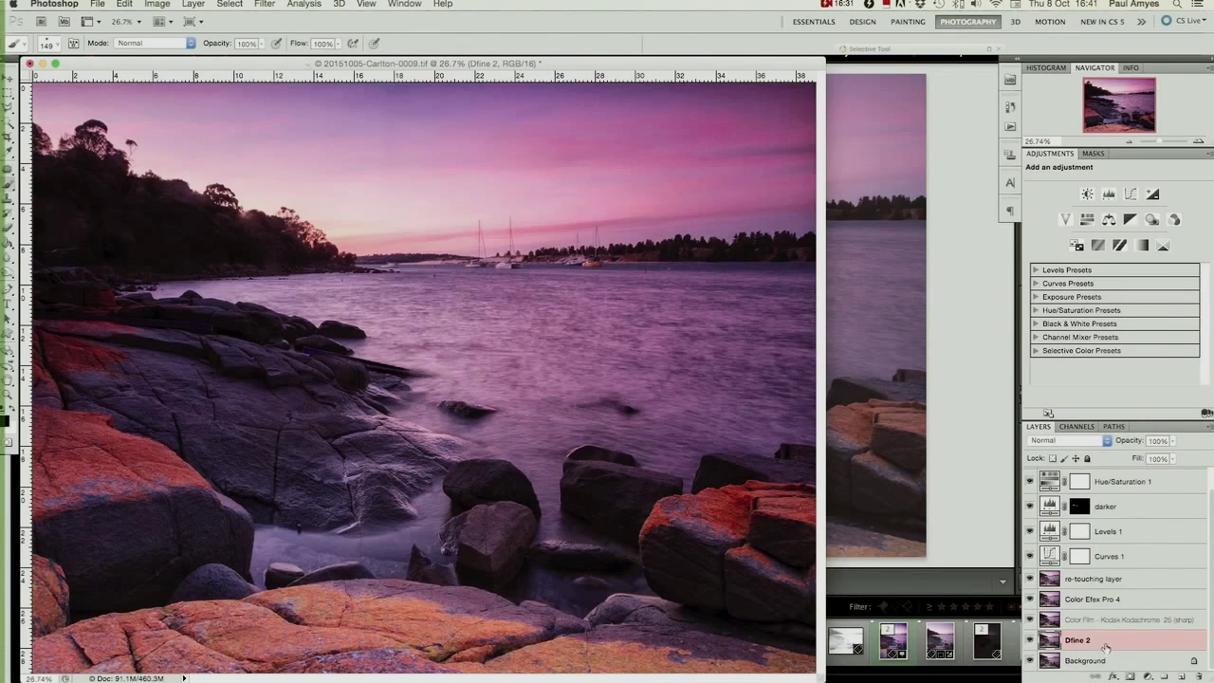
pyautogui.click(193, 4)
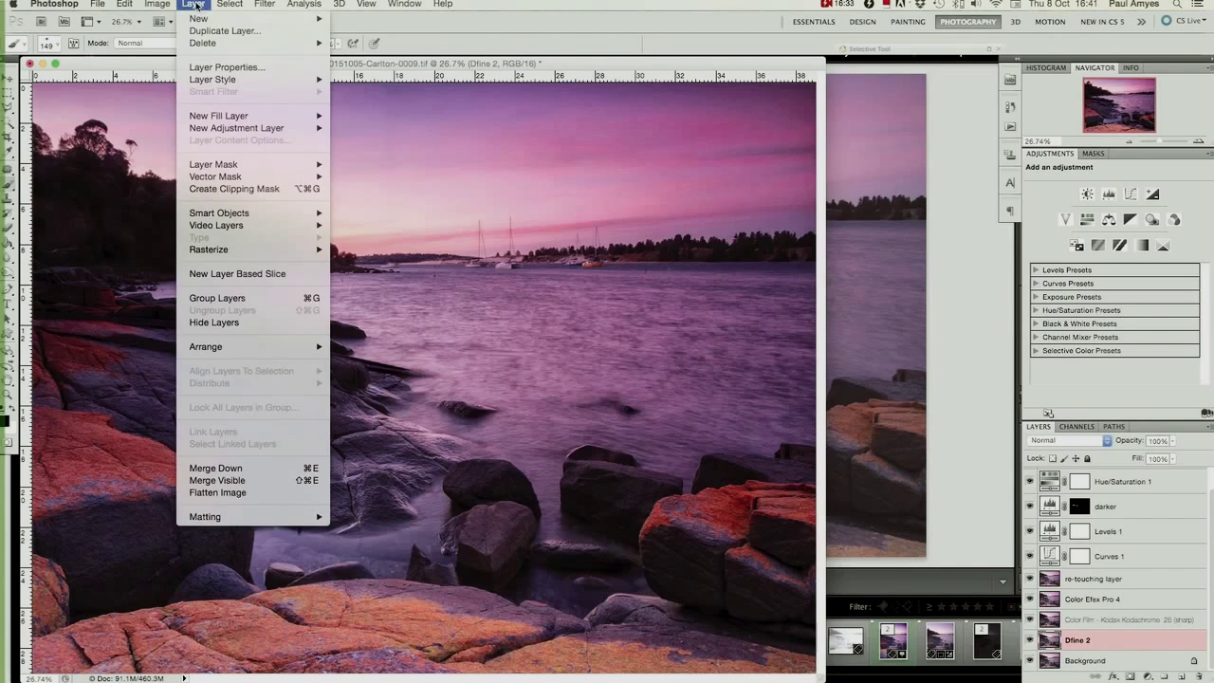
pyautogui.click(208, 29)
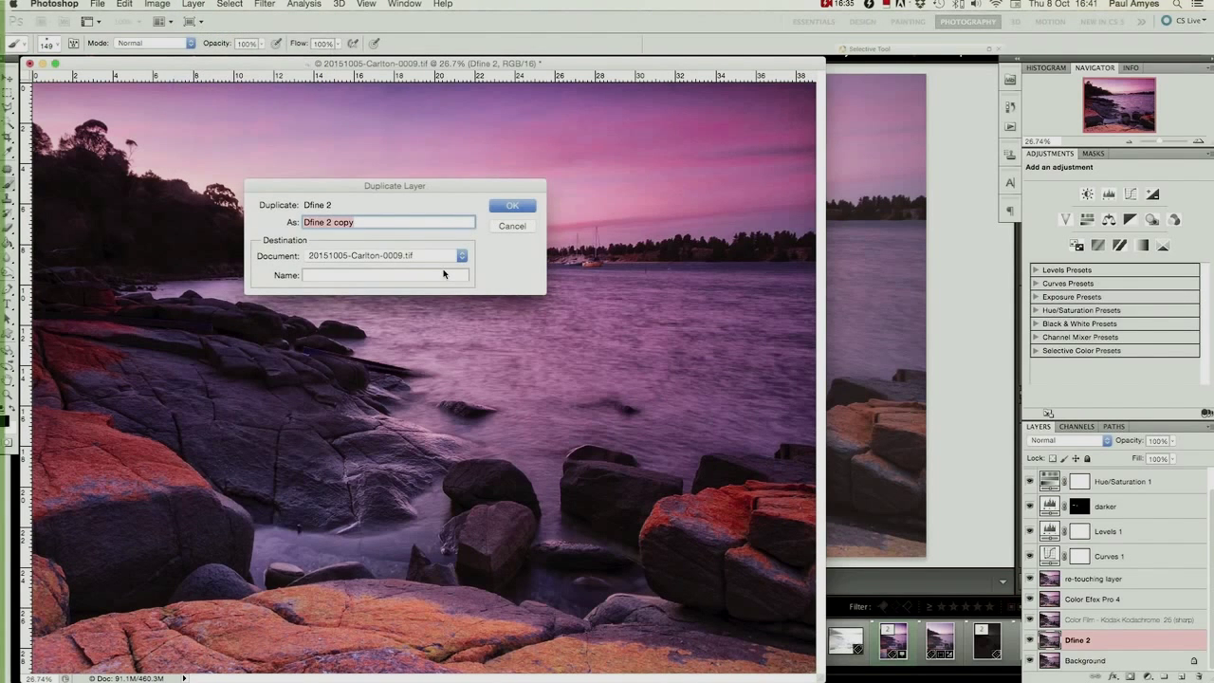
pyautogui.write('high pass filter')
pyautogui.press('Return')
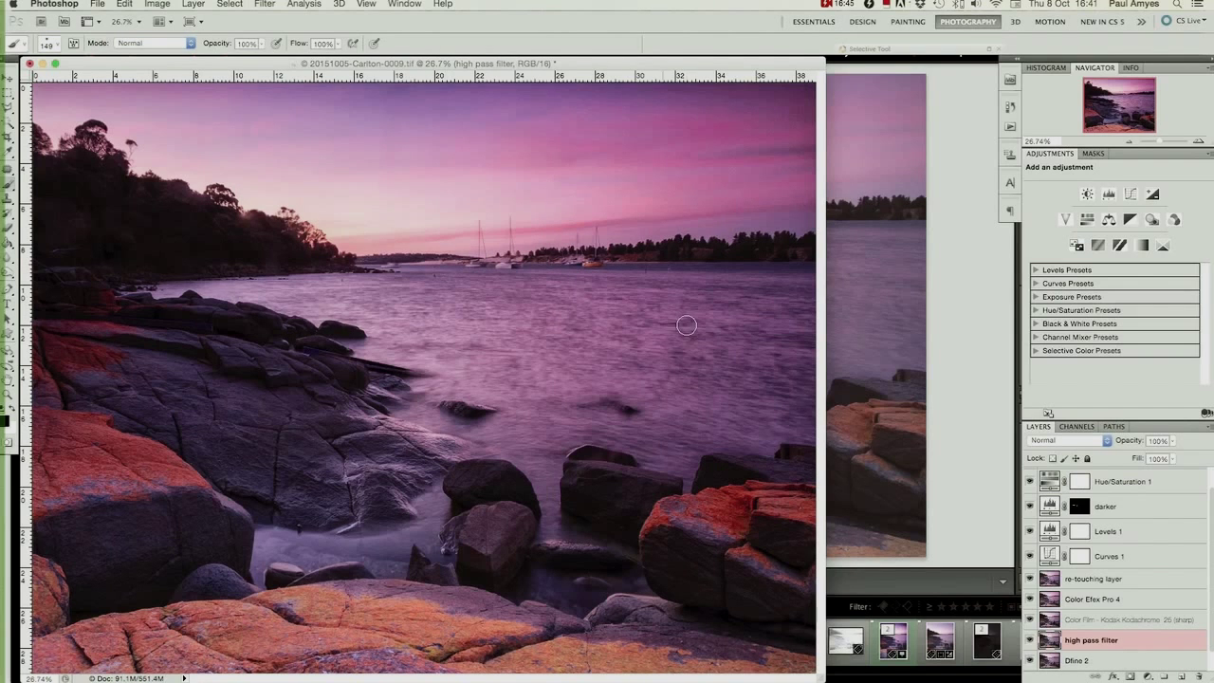
pyautogui.moveTo(1157, 641); pyautogui.dragTo(1127, 591)
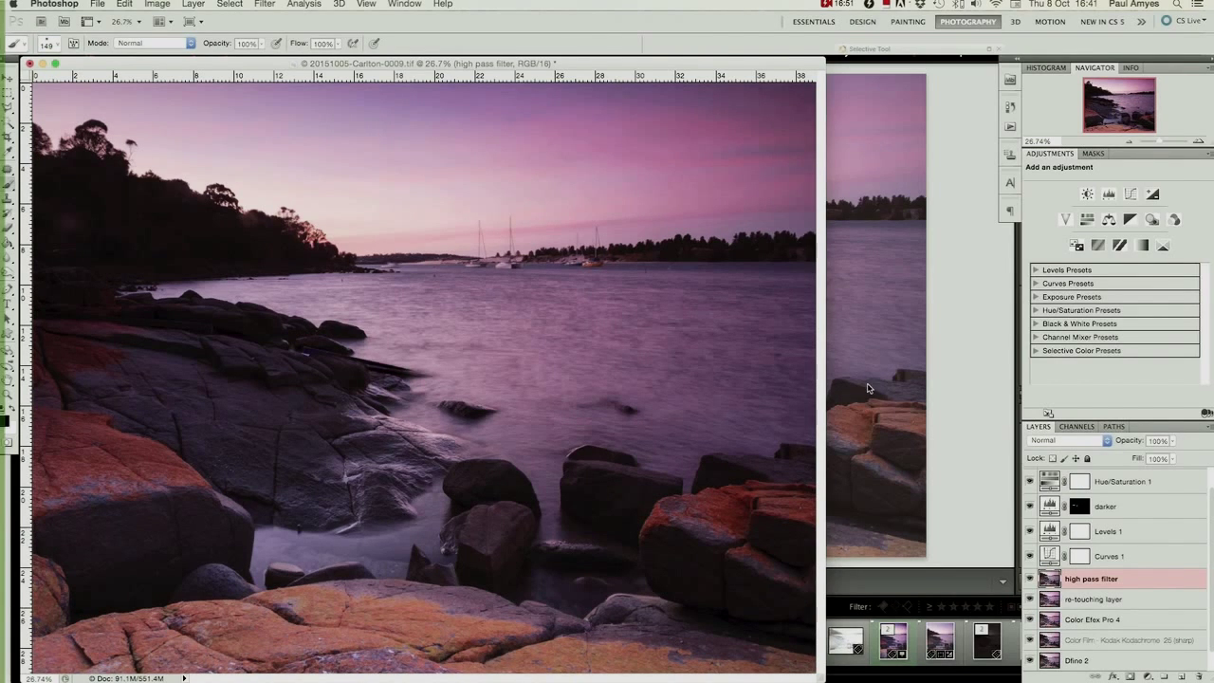
pyautogui.click(265, 5)
pyautogui.moveTo(285, 273)
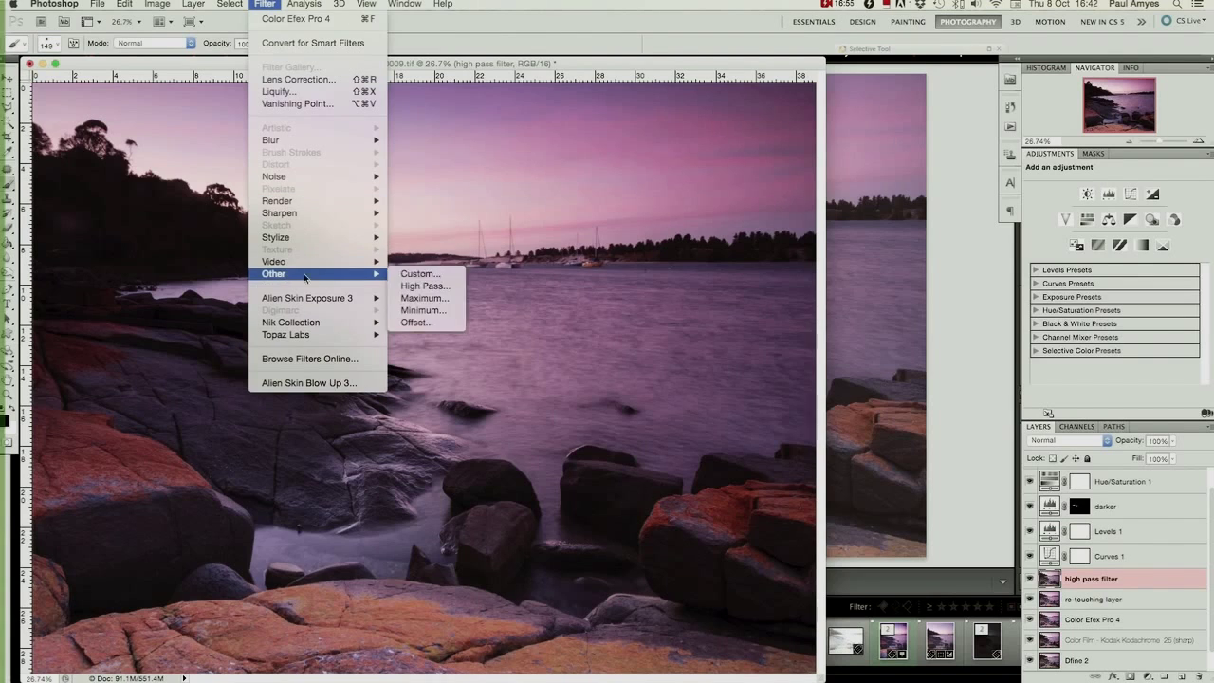
# Apply a 5.0 pixel High Pass filter, then add a layer mask filled with black
pyautogui.click(407, 286)
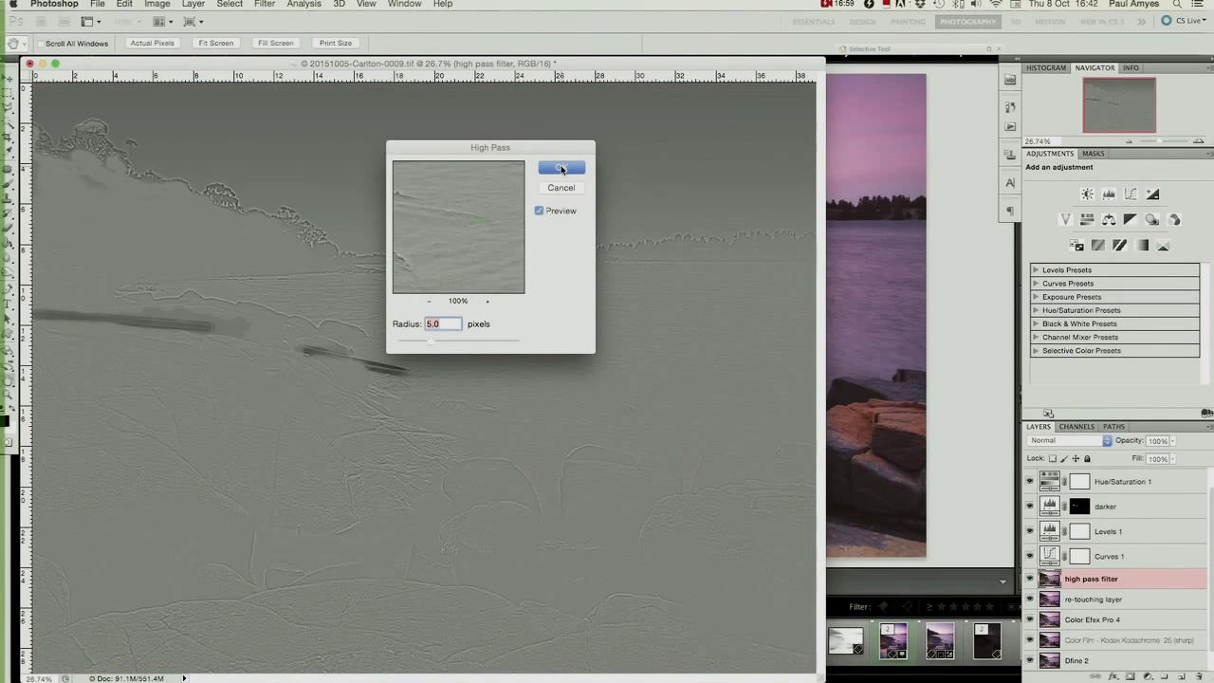
pyautogui.click(562, 169)
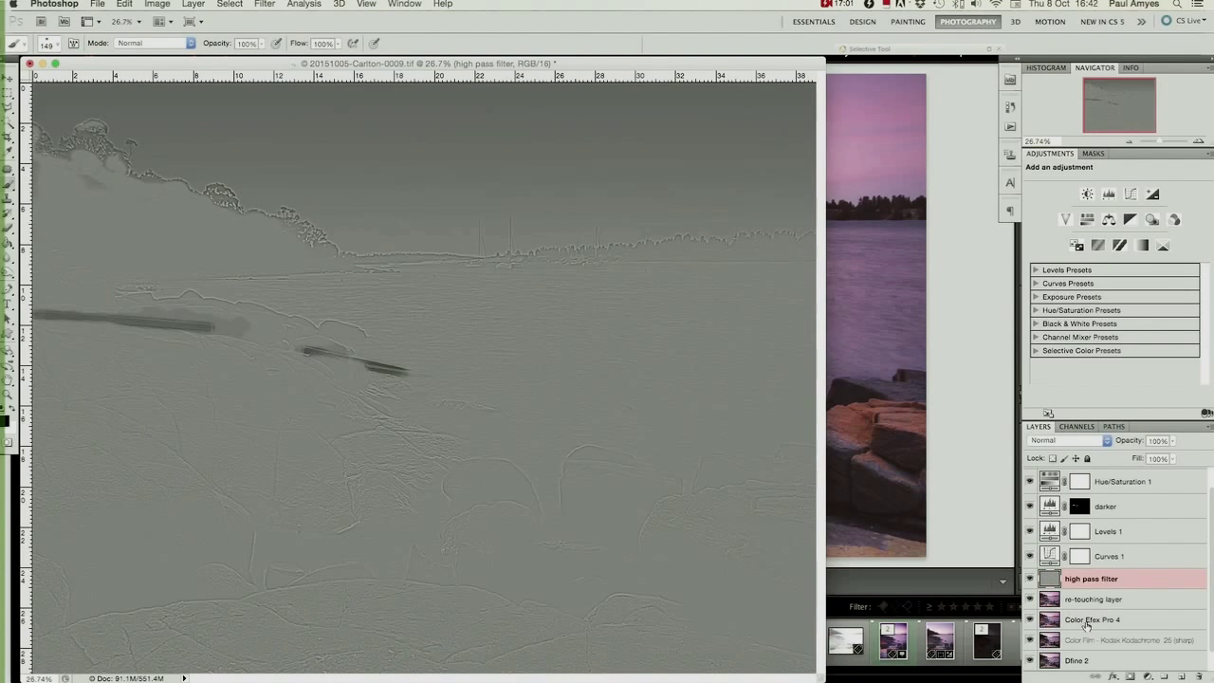
pyautogui.click(1129, 676)
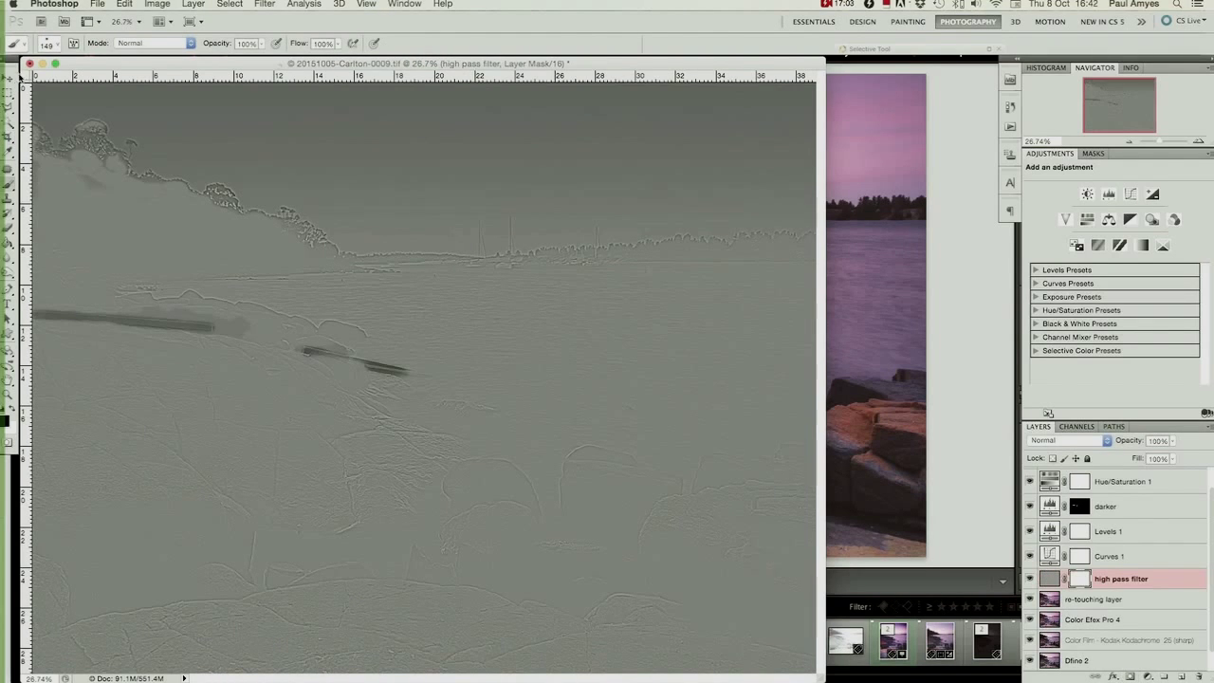
pyautogui.click(124, 5)
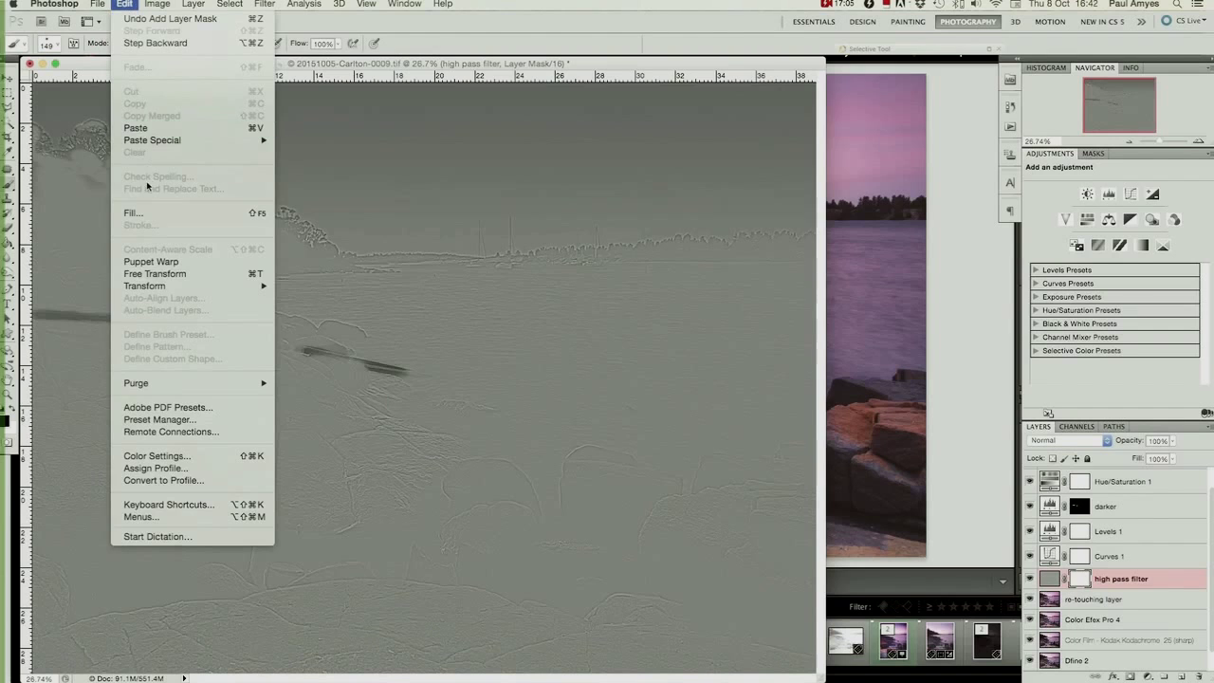
pyautogui.click(132, 211)
pyautogui.click(479, 188)
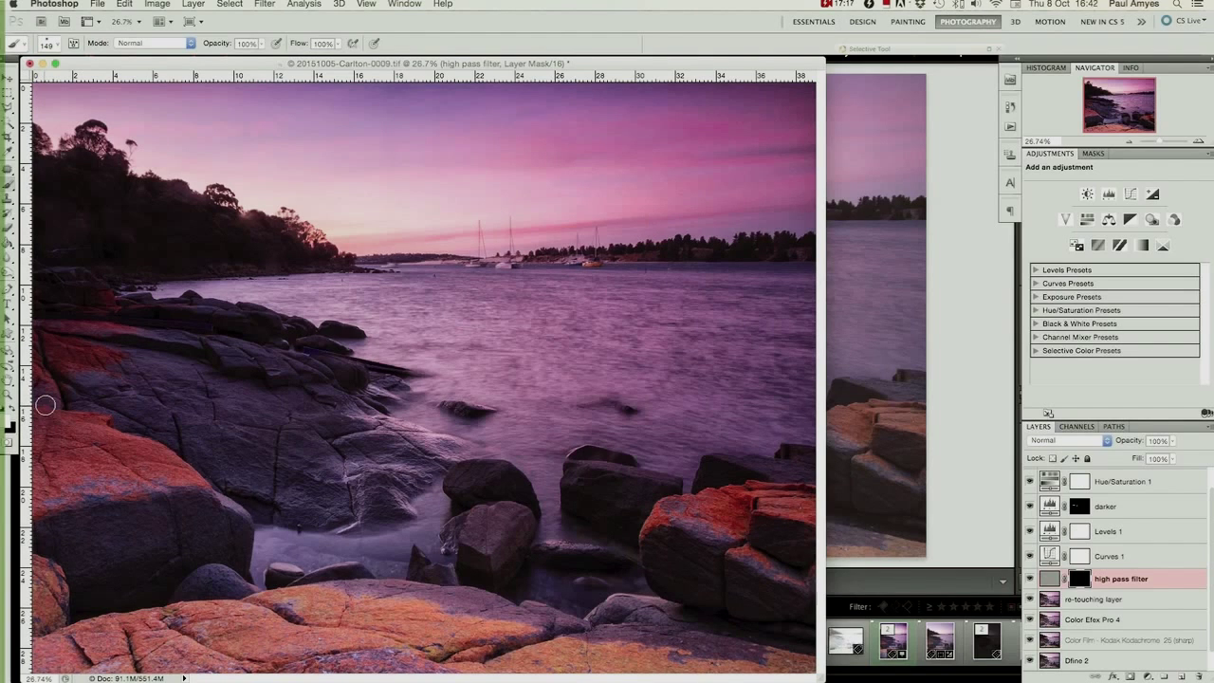
# Reveal sharpening along the left rock edge and blend the high pass layer in Hard Light
pyautogui.moveTo(41, 421)
pyautogui.mouseDown()
pyautogui.moveTo(78, 424)
pyautogui.moveTo(23, 458)
pyautogui.moveTo(86, 489)
pyautogui.moveTo(141, 465)
pyautogui.moveTo(103, 474)
pyautogui.moveTo(104, 447)
pyautogui.moveTo(199, 499)
pyautogui.moveTo(175, 535)
pyautogui.moveTo(184, 541)
pyautogui.moveTo(104, 531)
pyautogui.moveTo(89, 522)
pyautogui.moveTo(152, 541)
pyautogui.moveTo(89, 514)
pyautogui.moveTo(24, 517)
pyautogui.moveTo(91, 572)
pyautogui.moveTo(54, 595)
pyautogui.moveTo(52, 559)
pyautogui.moveTo(32, 575)
pyautogui.moveTo(179, 579)
pyautogui.moveTo(116, 581)
pyautogui.moveTo(56, 643)
pyautogui.moveTo(57, 658)
pyautogui.moveTo(199, 655)
pyautogui.mouseUp()
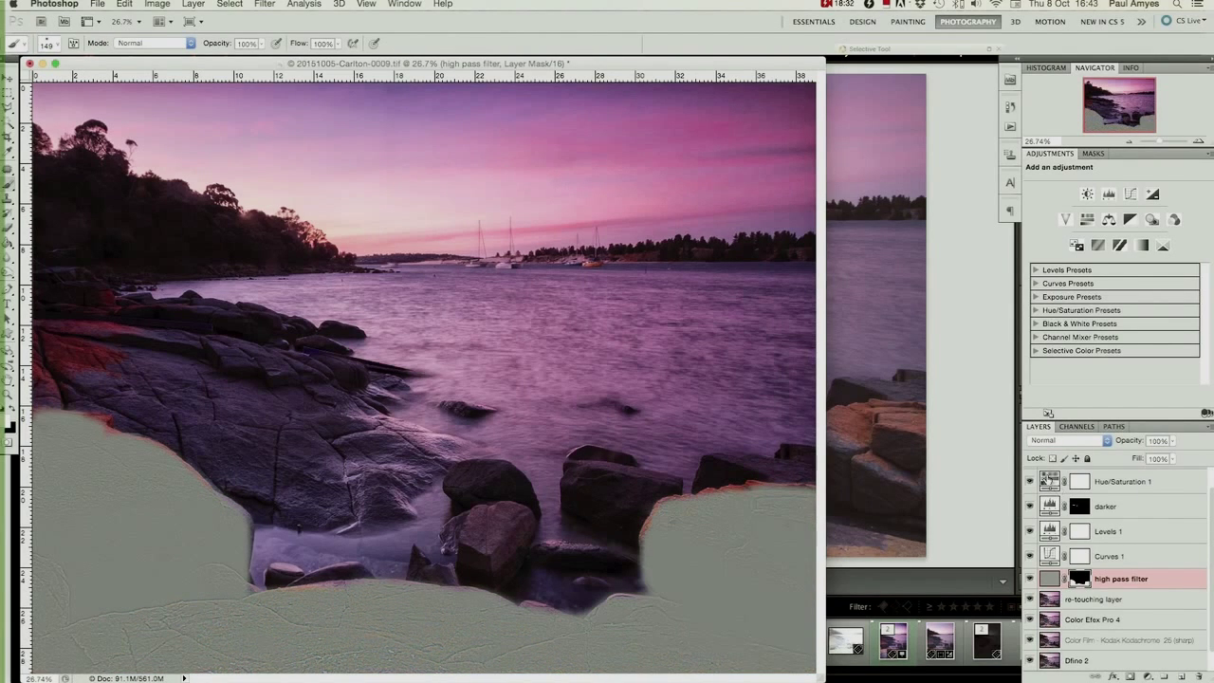
pyautogui.click(1051, 442)
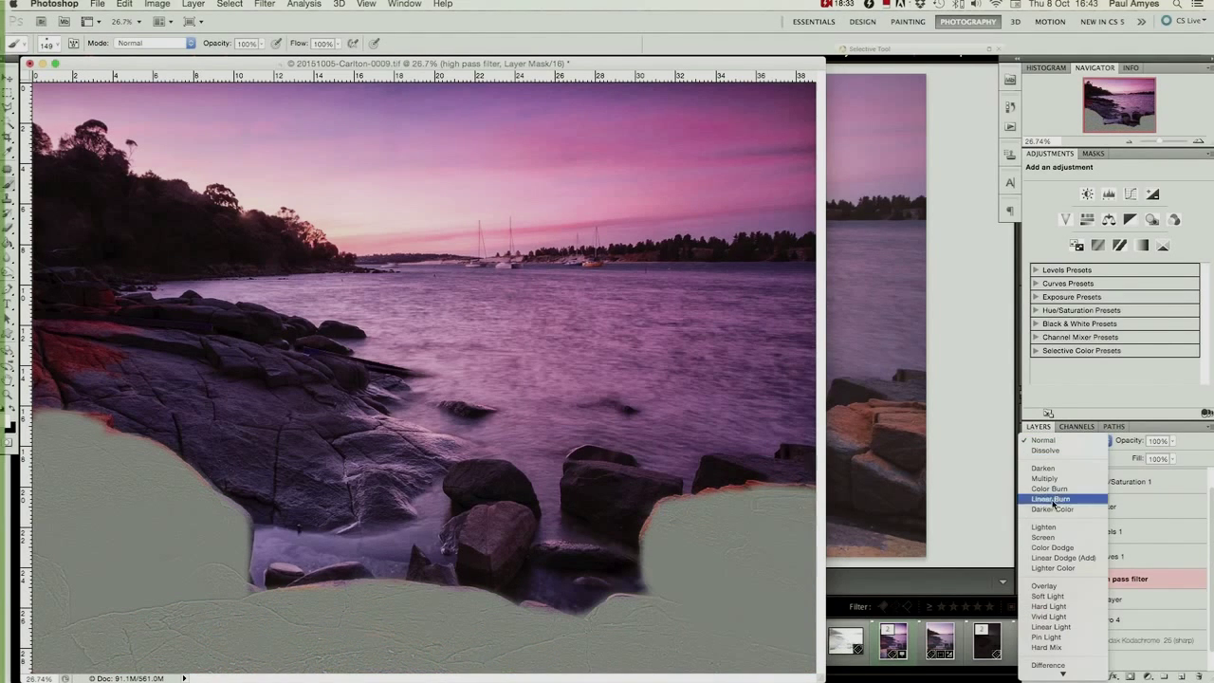
pyautogui.click(1046, 606)
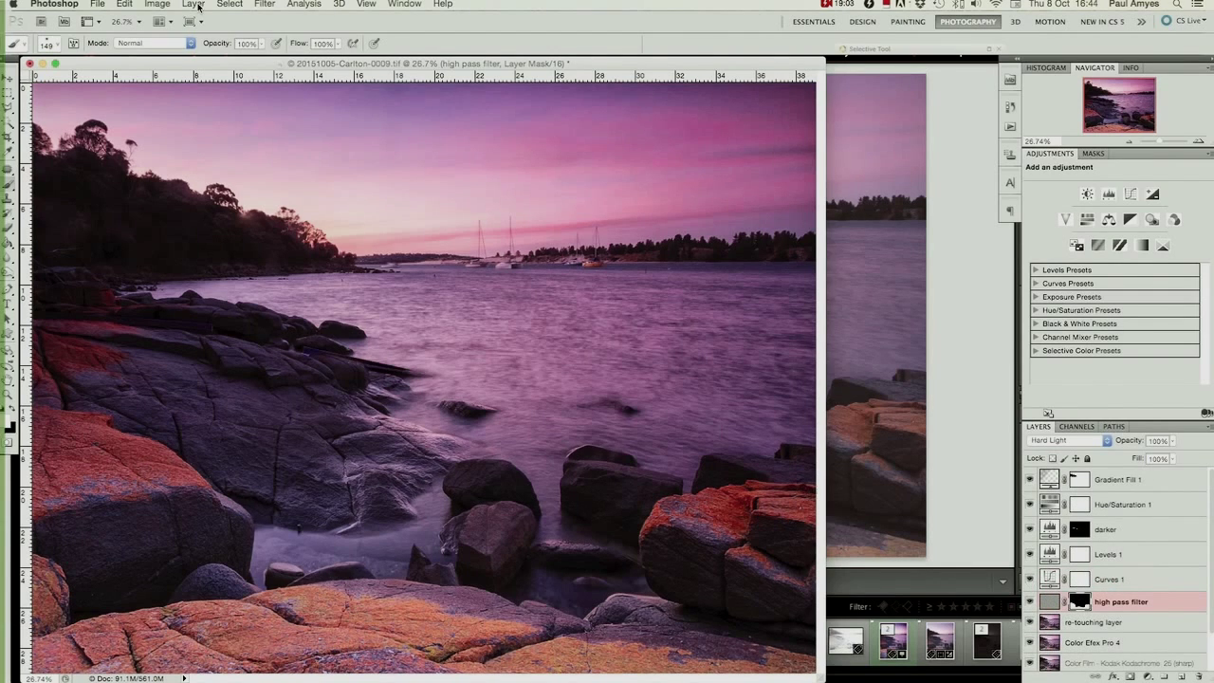
# Flatten all layers into one Background layer and close the document
pyautogui.click(193, 5)
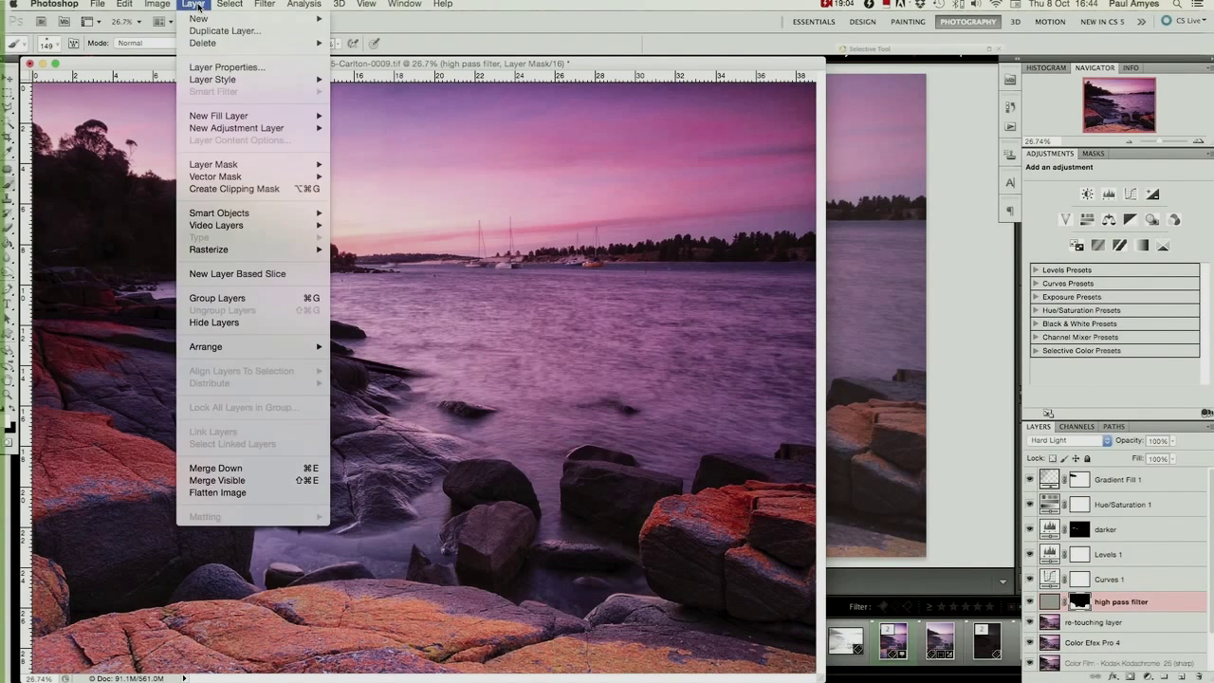
pyautogui.click(223, 494)
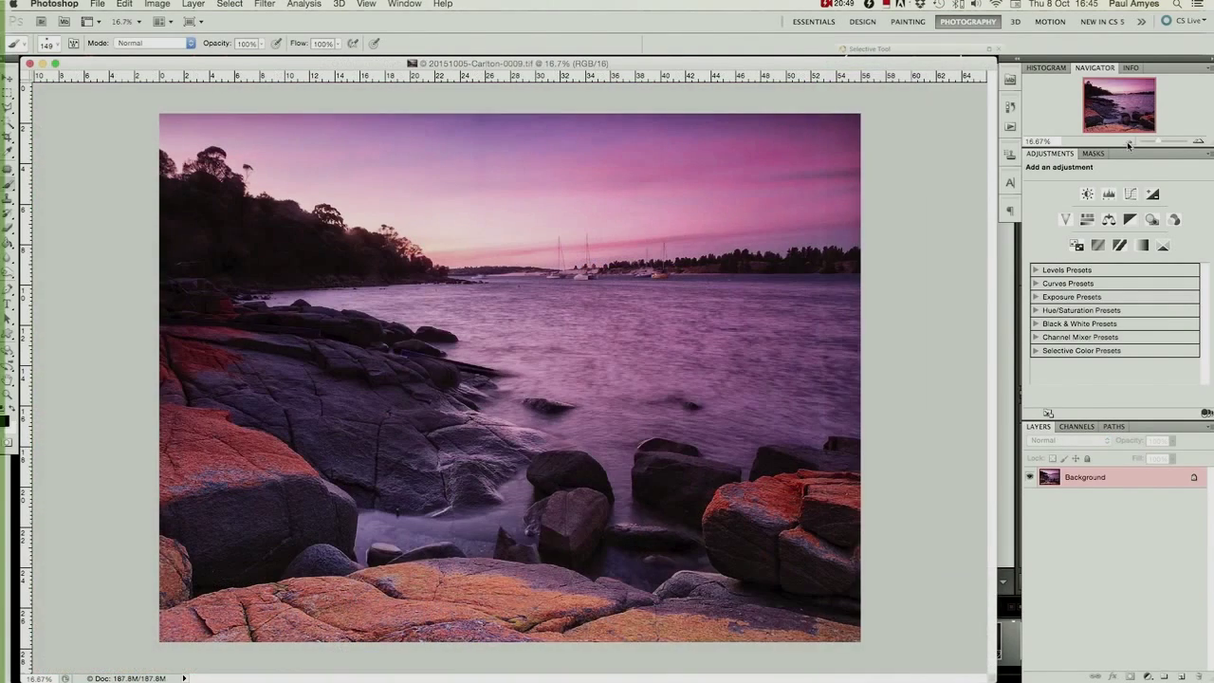
pyautogui.press('super+w')
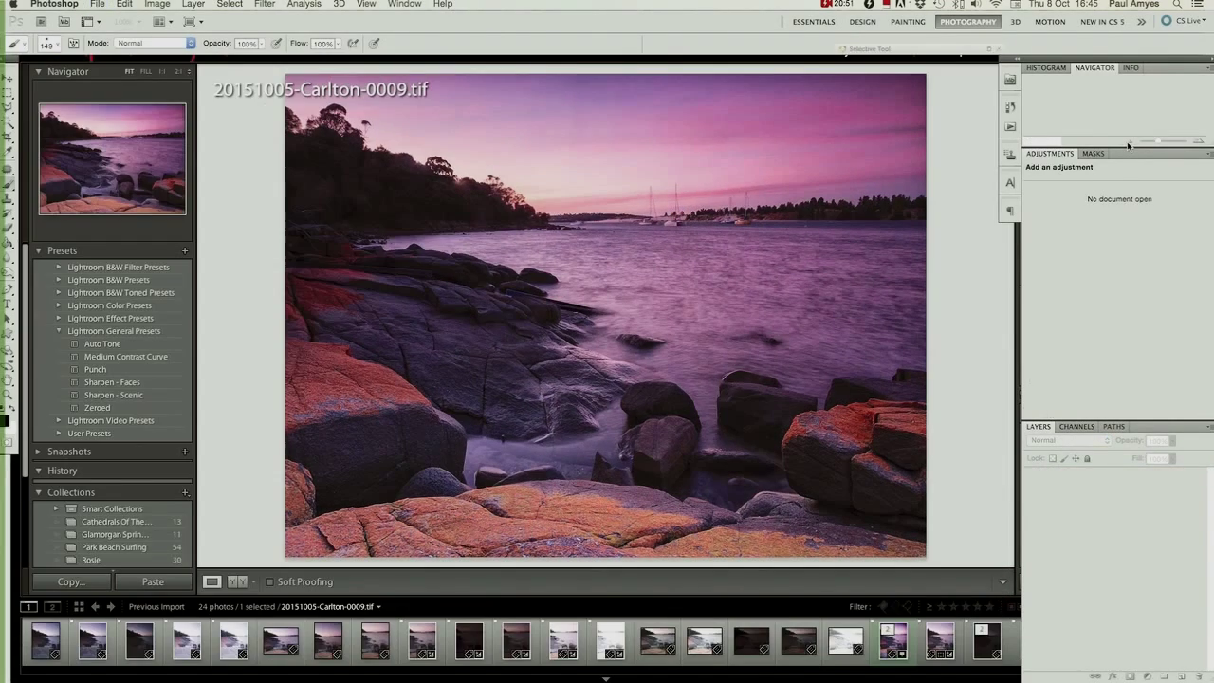
# Inspect 20151005-Carlton-0009.tif at 1:1, label it Green, and go back to the Library grid
pyautogui.click(780, 228)
pyautogui.click(781, 228)
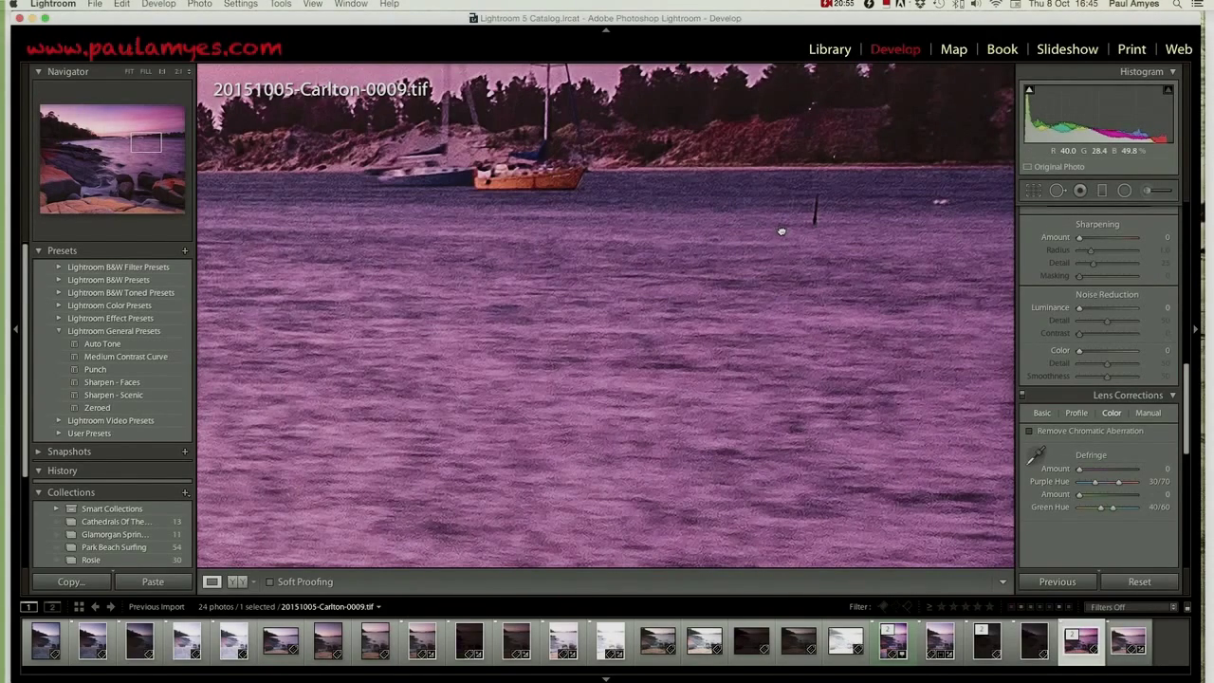
pyautogui.click(780, 230)
pyautogui.rightClick(669, 206)
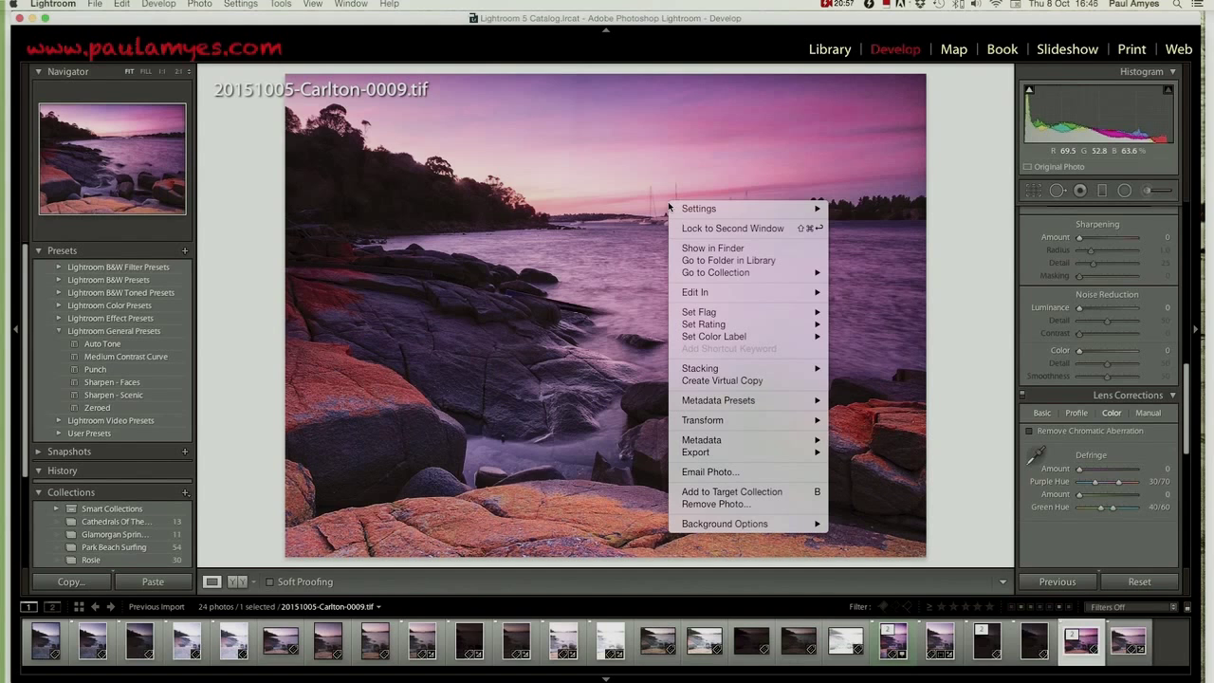
pyautogui.moveTo(714, 336)
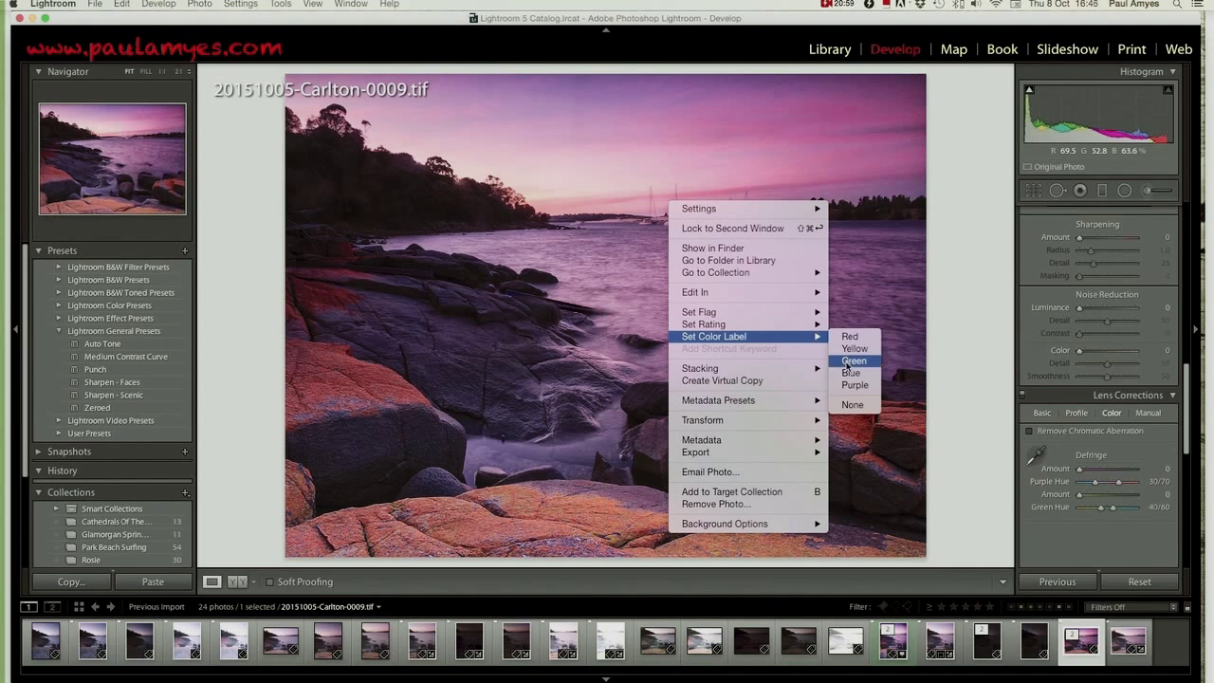
pyautogui.click(851, 361)
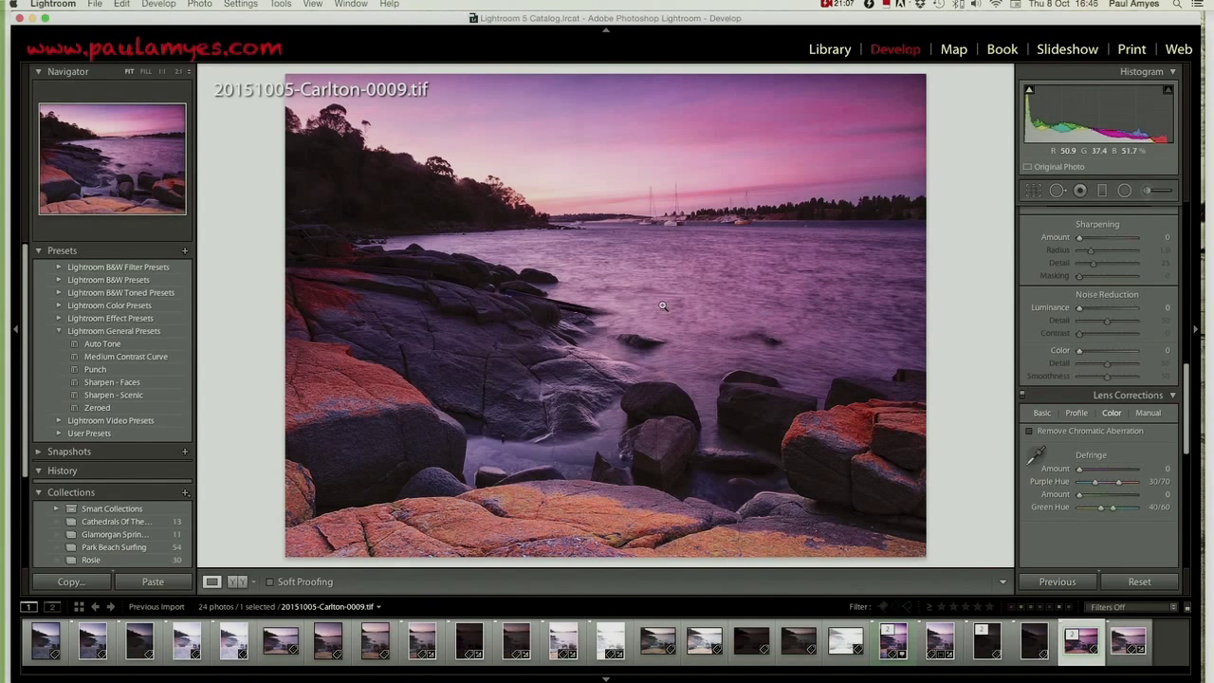
pyautogui.click(828, 50)
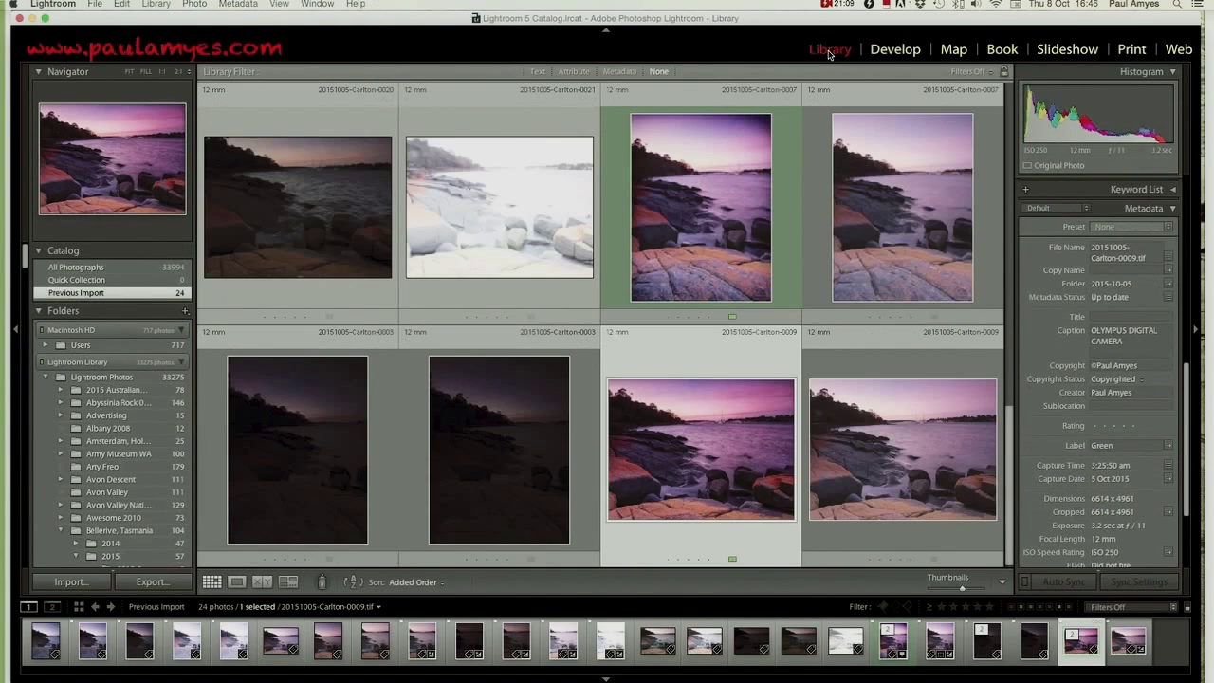
# Copy all keyword tags from the Carlton-0007 photo
pyautogui.click(721, 251)
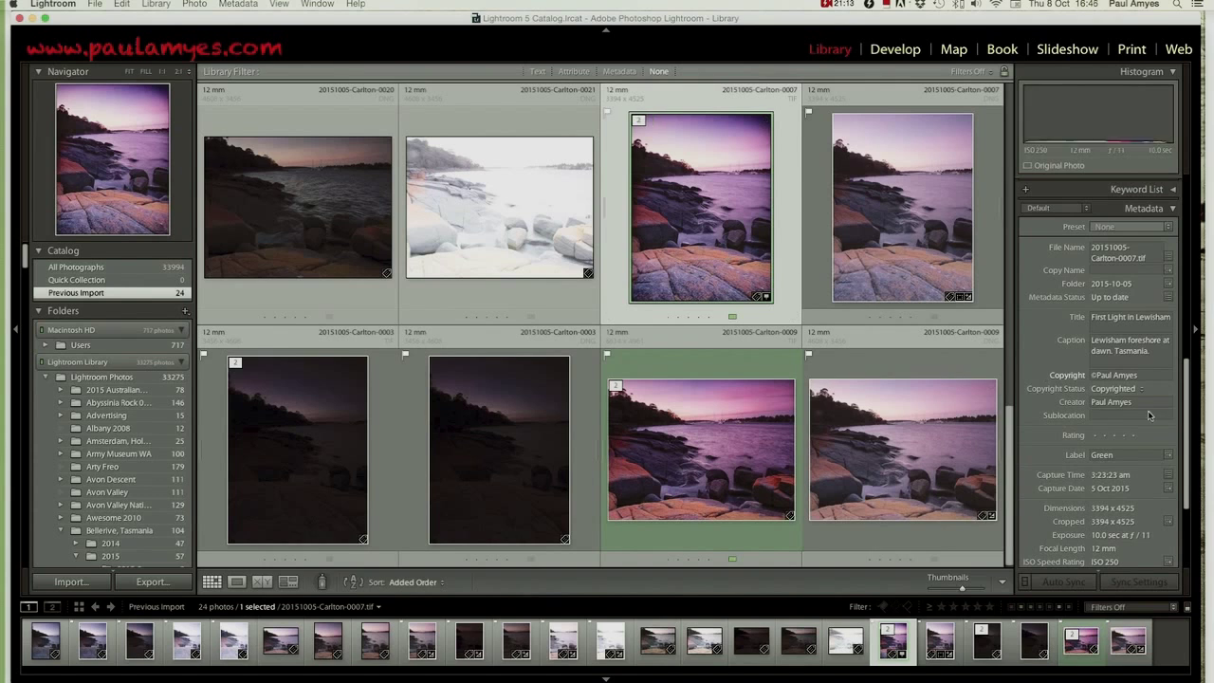
pyautogui.scroll(2, 1147, 396)
pyautogui.scroll(3, 1135, 386)
pyautogui.scroll(3, 1135, 386)
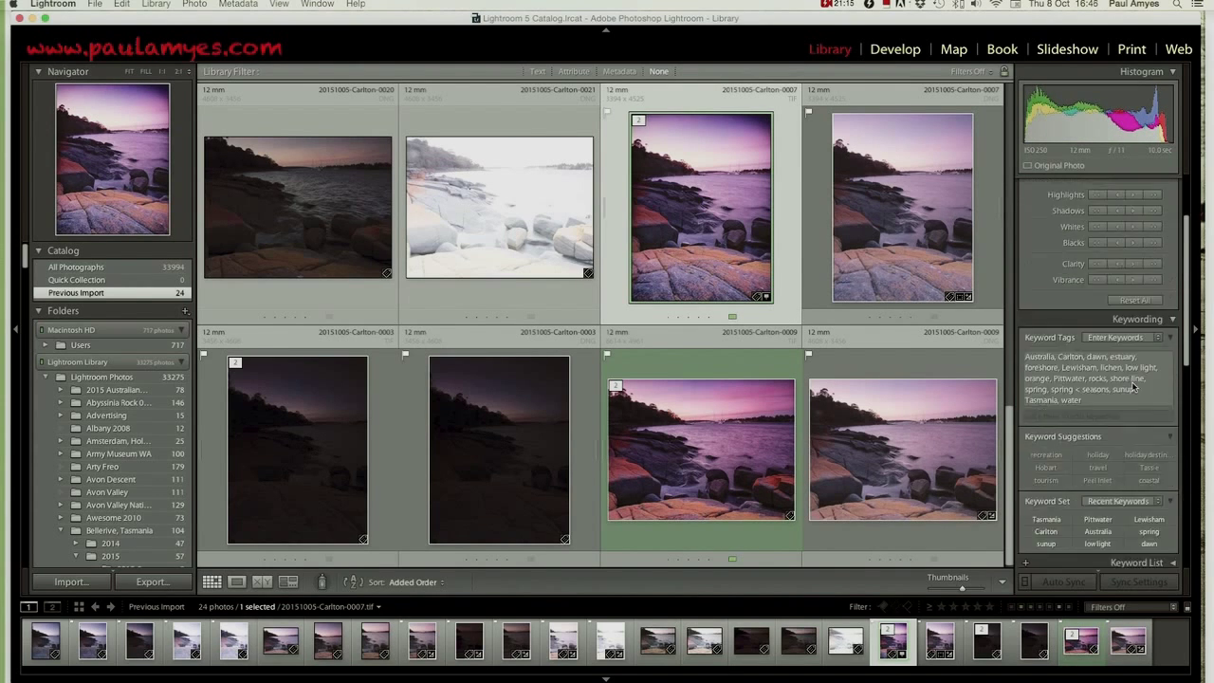
pyautogui.click(1100, 457)
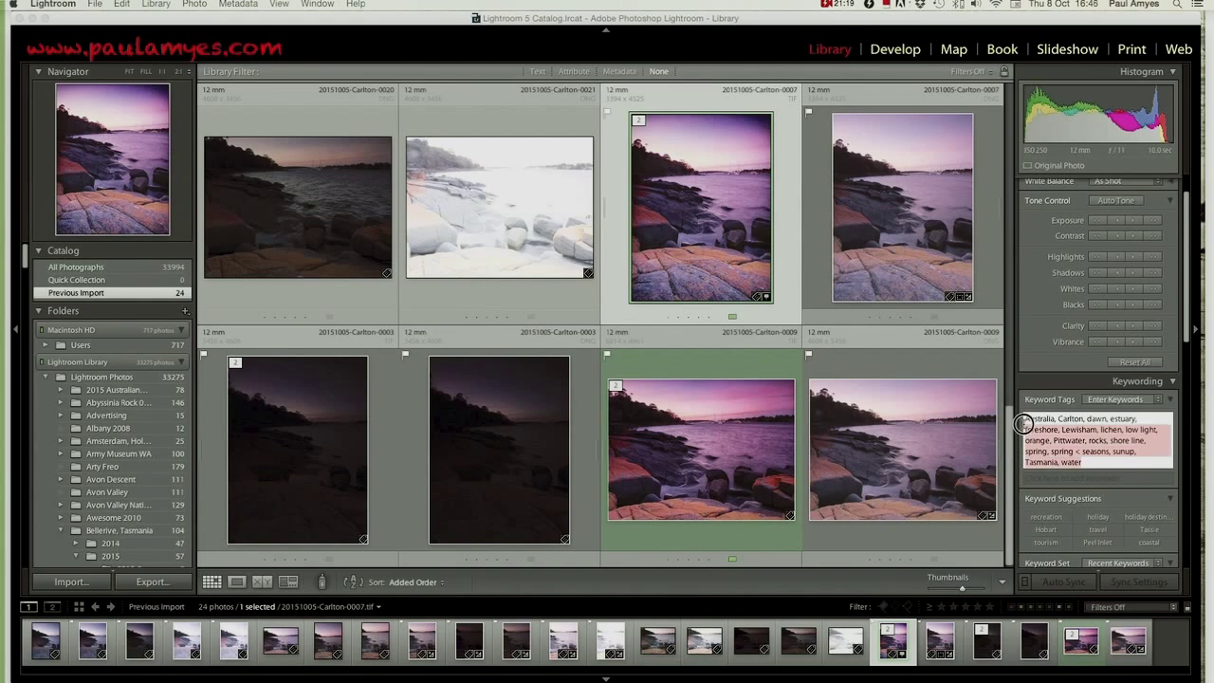
pyautogui.moveTo(1072, 462); pyautogui.dragTo(1040, 424)
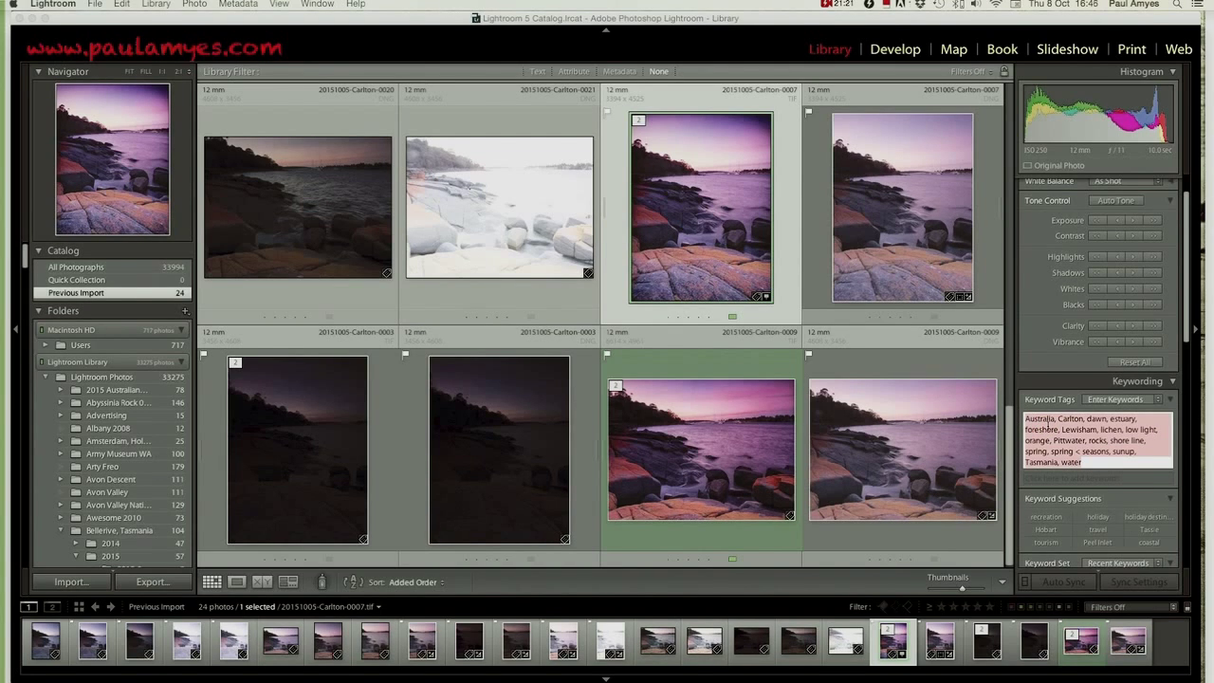
pyautogui.rightClick(1047, 428)
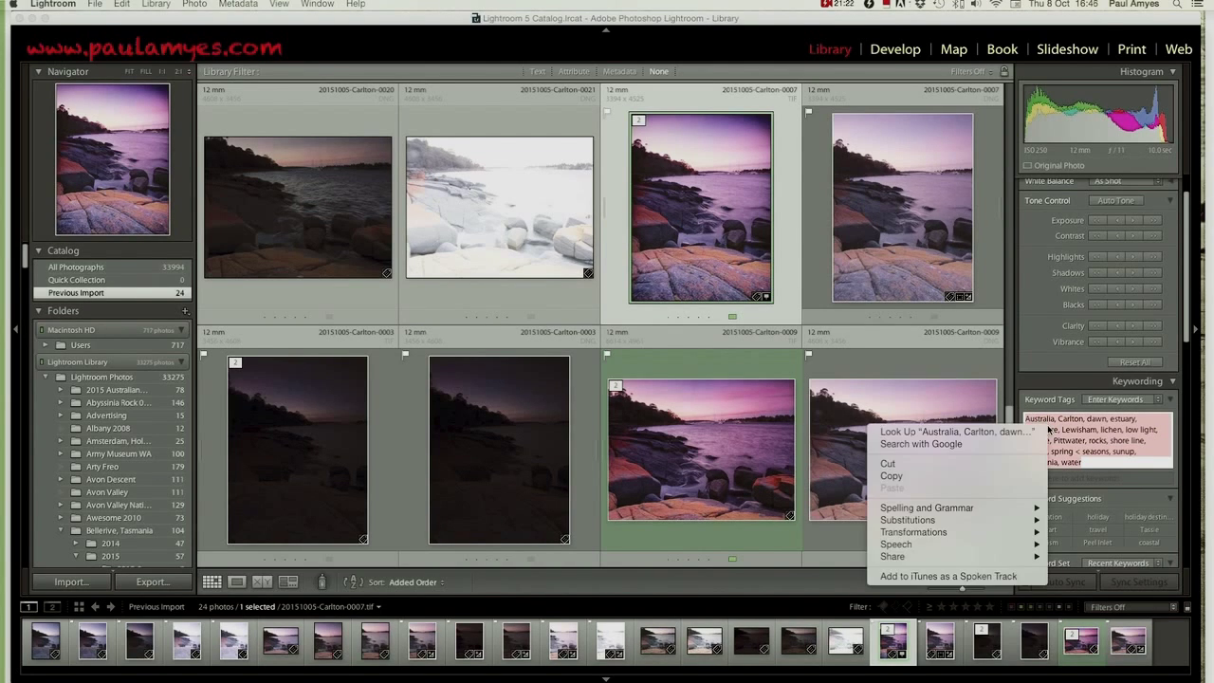
pyautogui.click(953, 476)
pyautogui.press('Return')
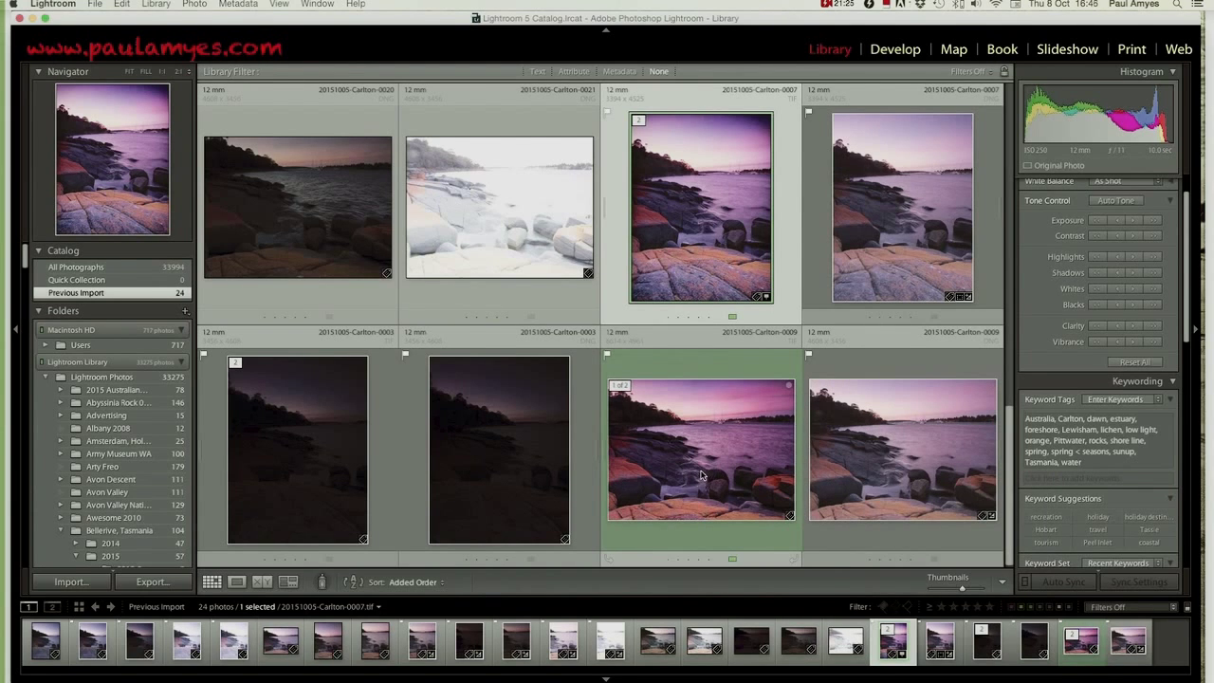
# Replace Carlton-0009's keywords with the copied Carlton-0007 keywords
pyautogui.doubleClick(702, 475)
pyautogui.click(1081, 436)
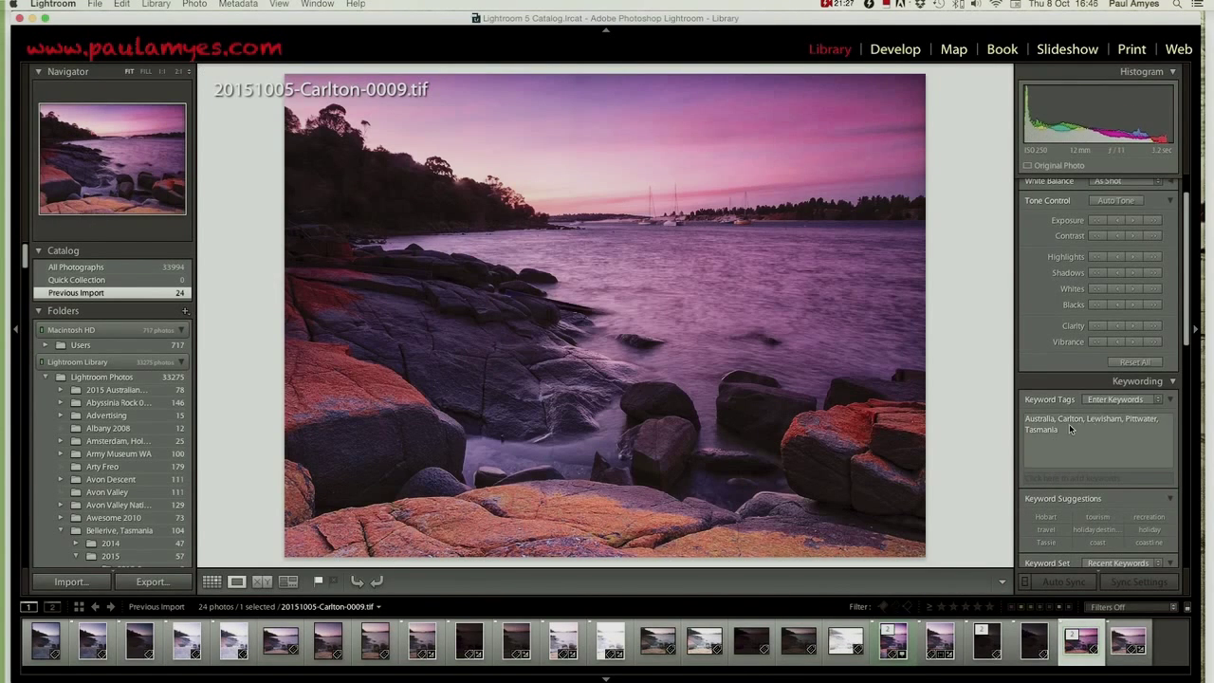
pyautogui.tripleClick(1040, 423)
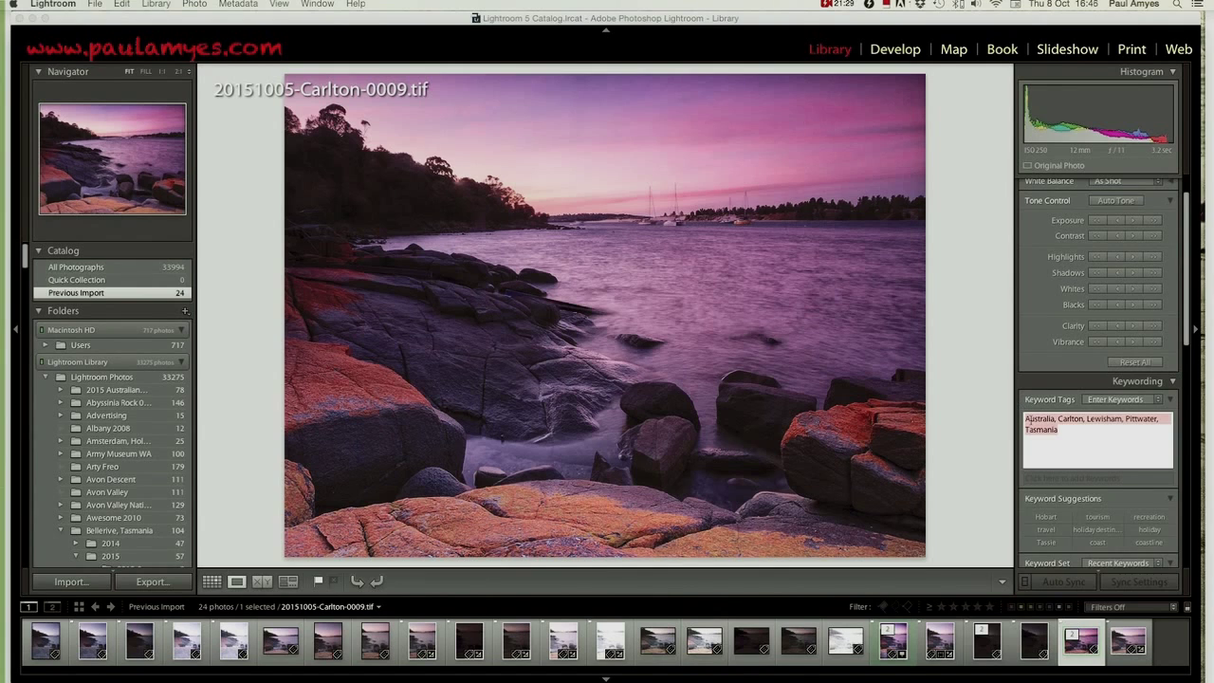
pyautogui.rightClick(1034, 420)
pyautogui.click(1056, 482)
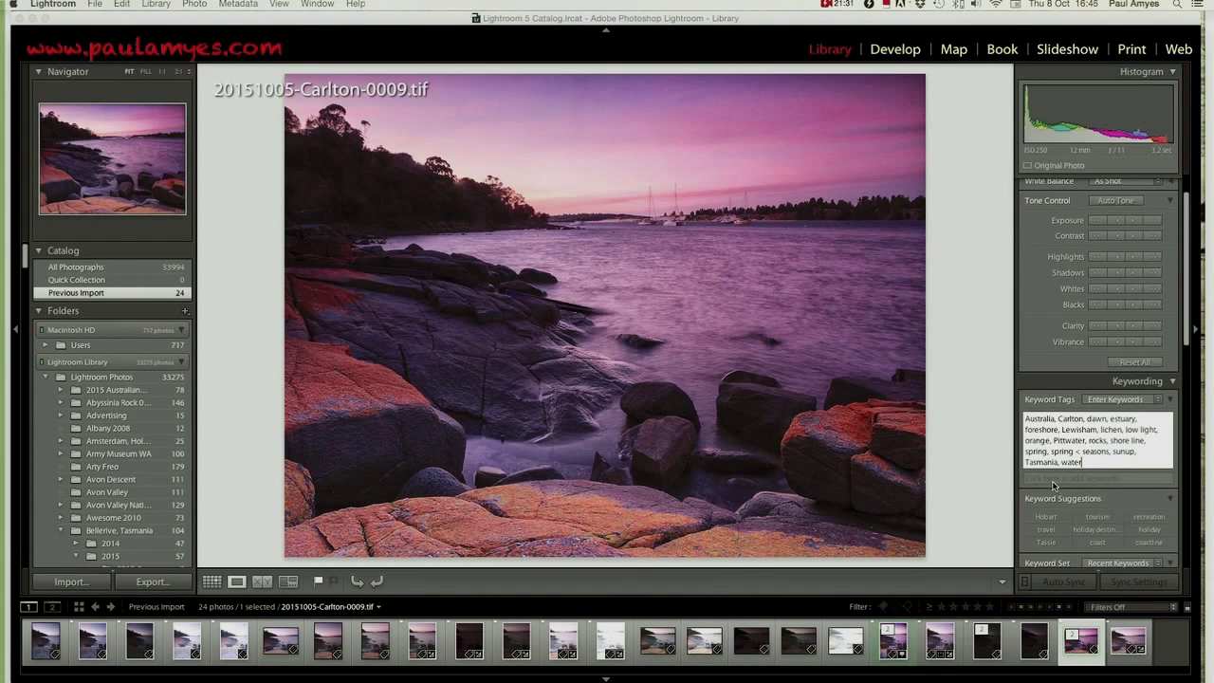
# Set Carlton-0009's caption to 'Lewisham foreshore at dawn. Tasmania.'
pyautogui.scroll(-3, 1095, 446)
pyautogui.scroll(-5, 1095, 448)
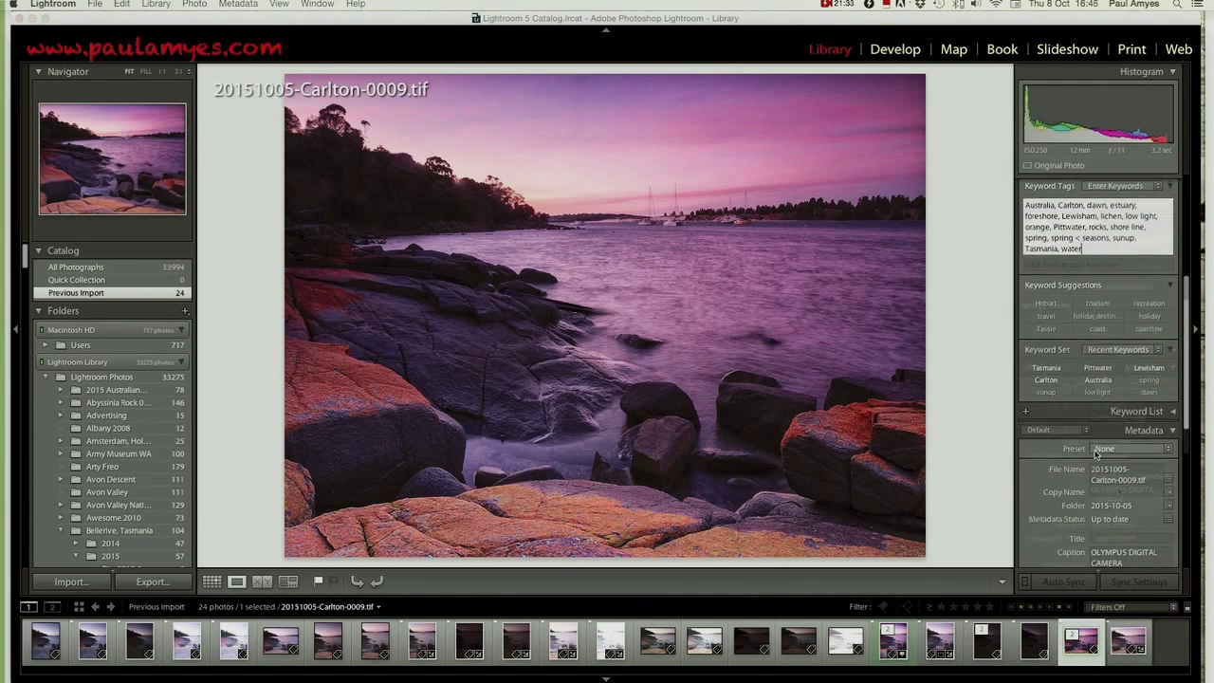
pyautogui.press('Tab')
pyautogui.write('First Light in Lewisham')
pyautogui.click(1117, 491)
pyautogui.write('Lewisham foreshore at')
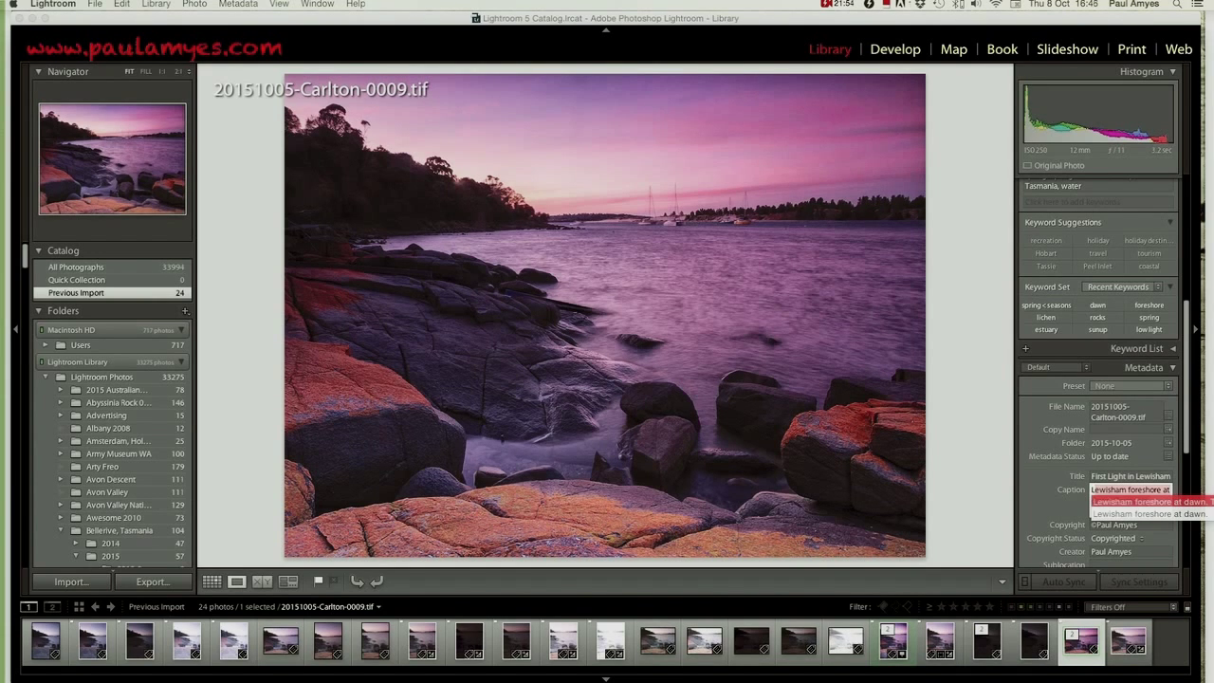
pyautogui.press('Return')
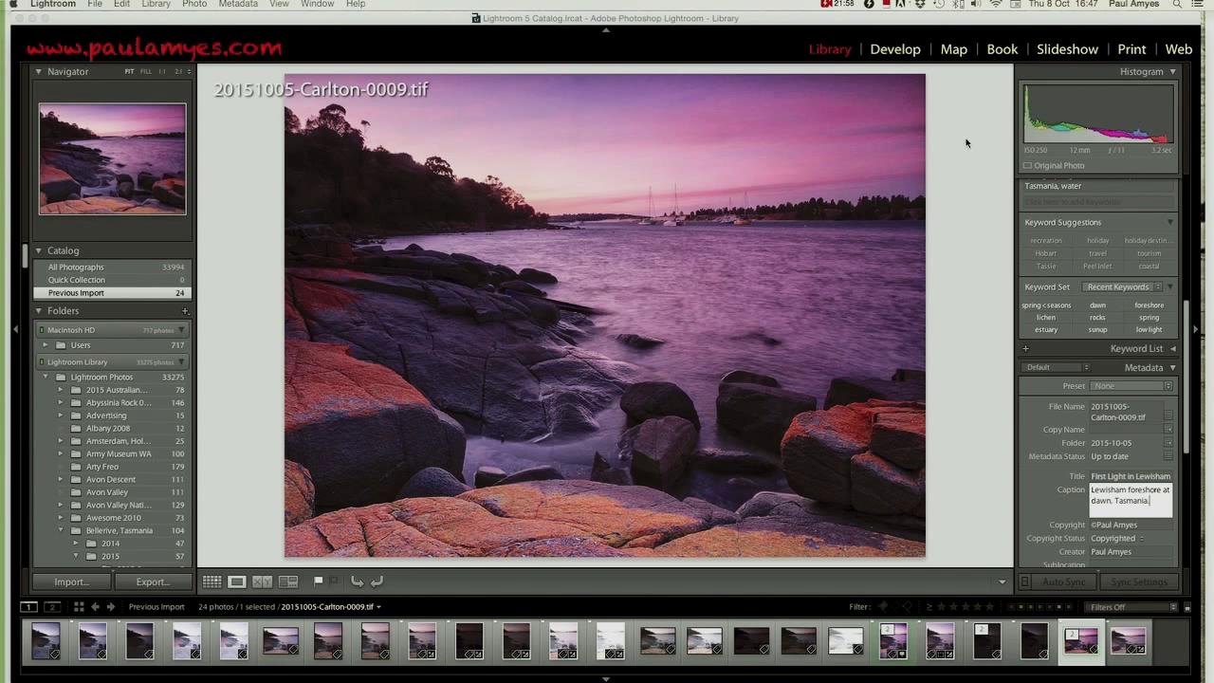
pyautogui.click(953, 50)
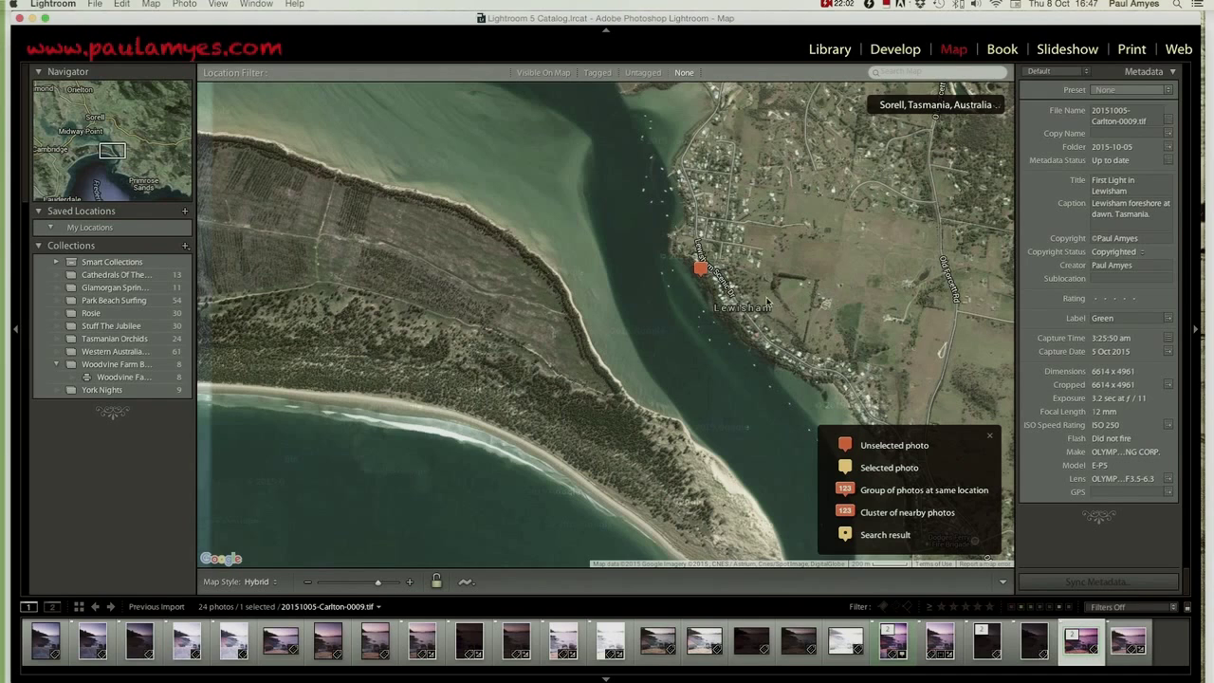
pyautogui.moveTo(700, 268)
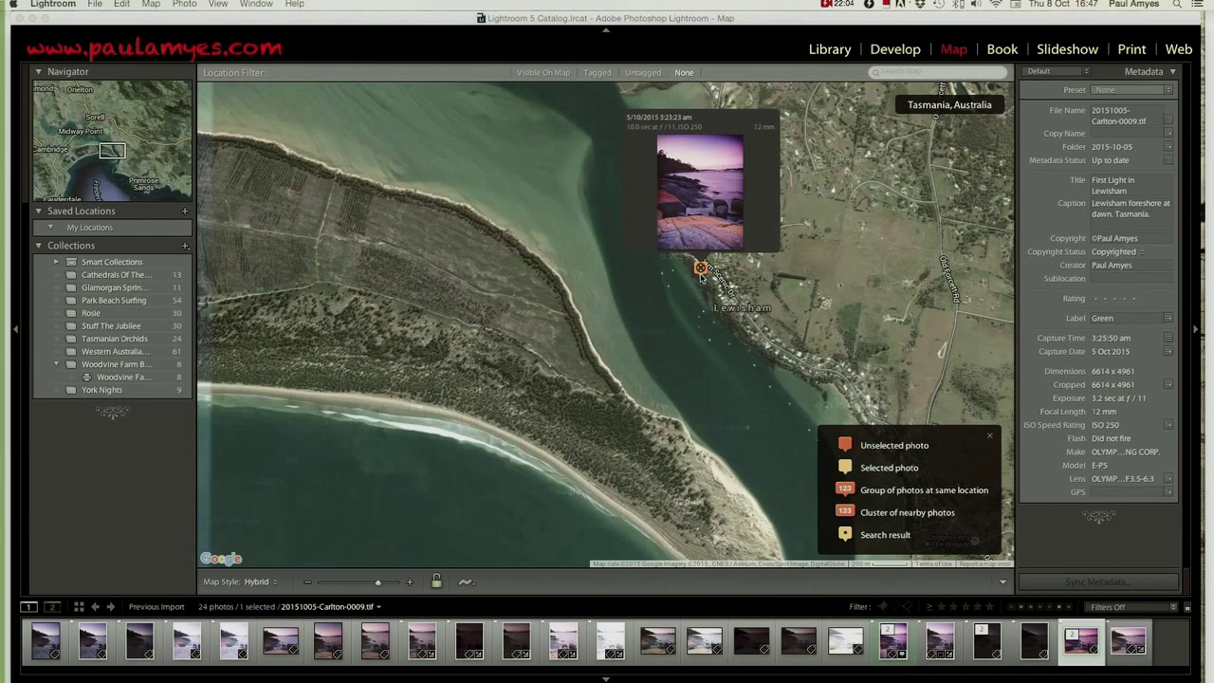
# Add GPS coordinates at Lewisham, Tasmania to the selected Carlton-0009 photo
pyautogui.rightClick(701, 276)
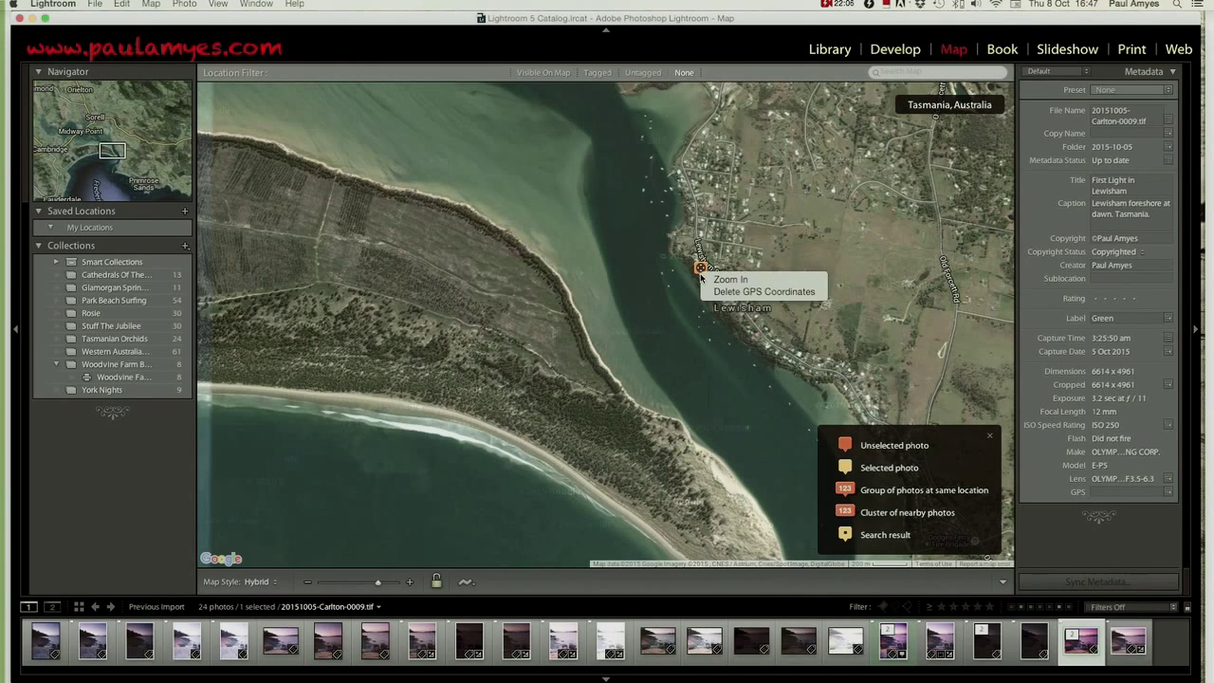
pyautogui.click(699, 276)
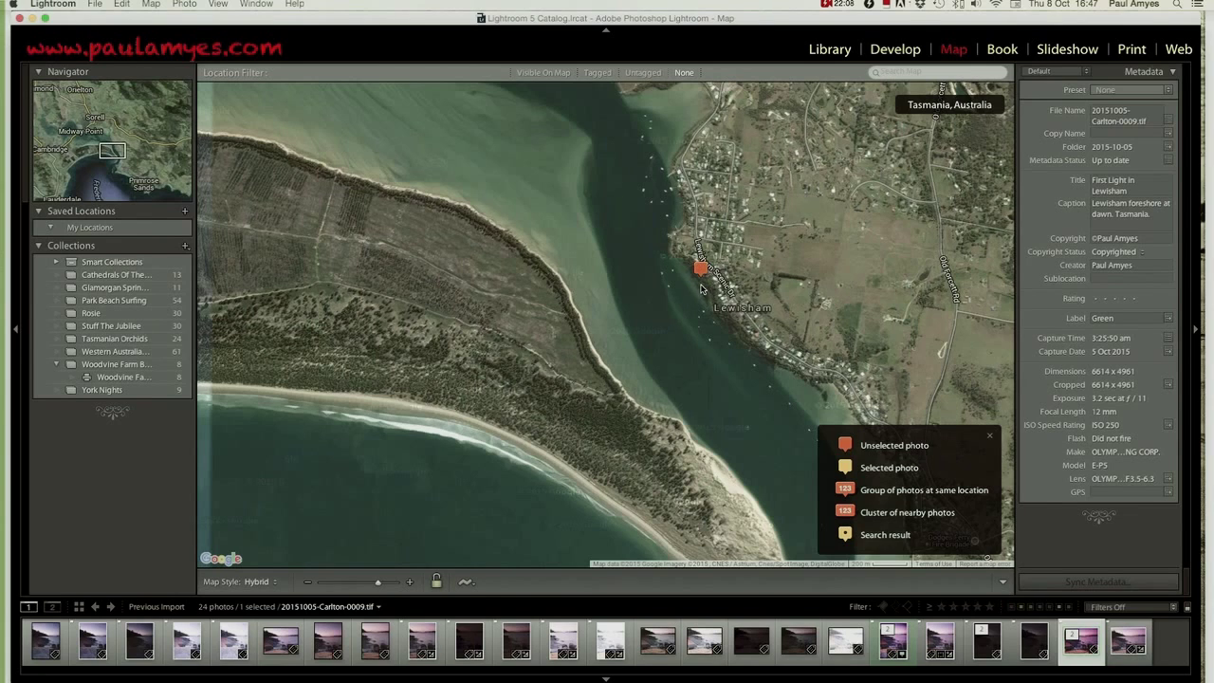
pyautogui.rightClick(701, 288)
pyautogui.click(723, 292)
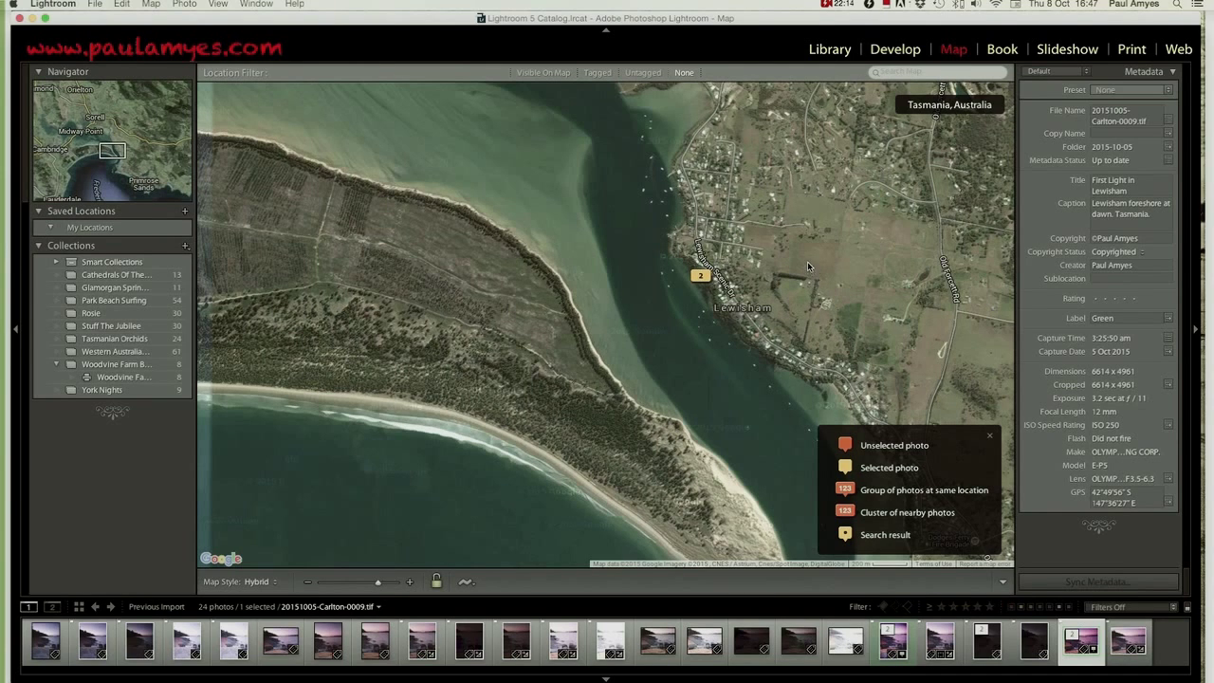
pyautogui.click(830, 49)
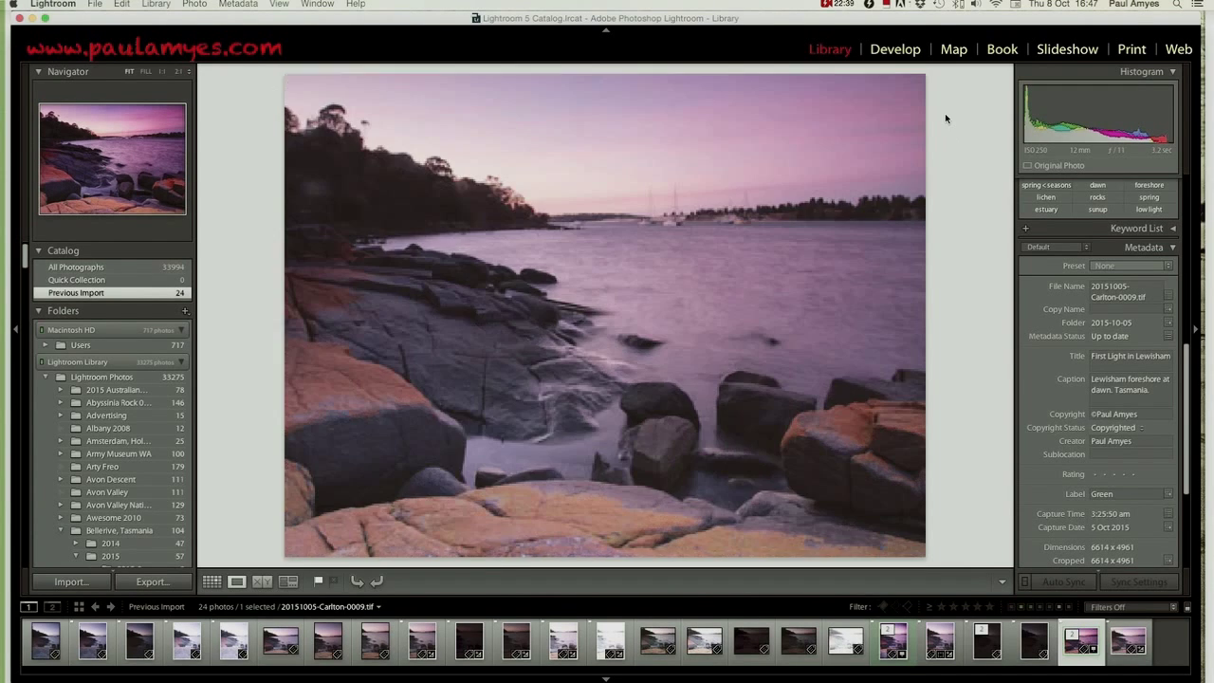
# Show the finished saturated TIF of Carlton-0009 to compare against the muted DNG
pyautogui.click(1081, 662)
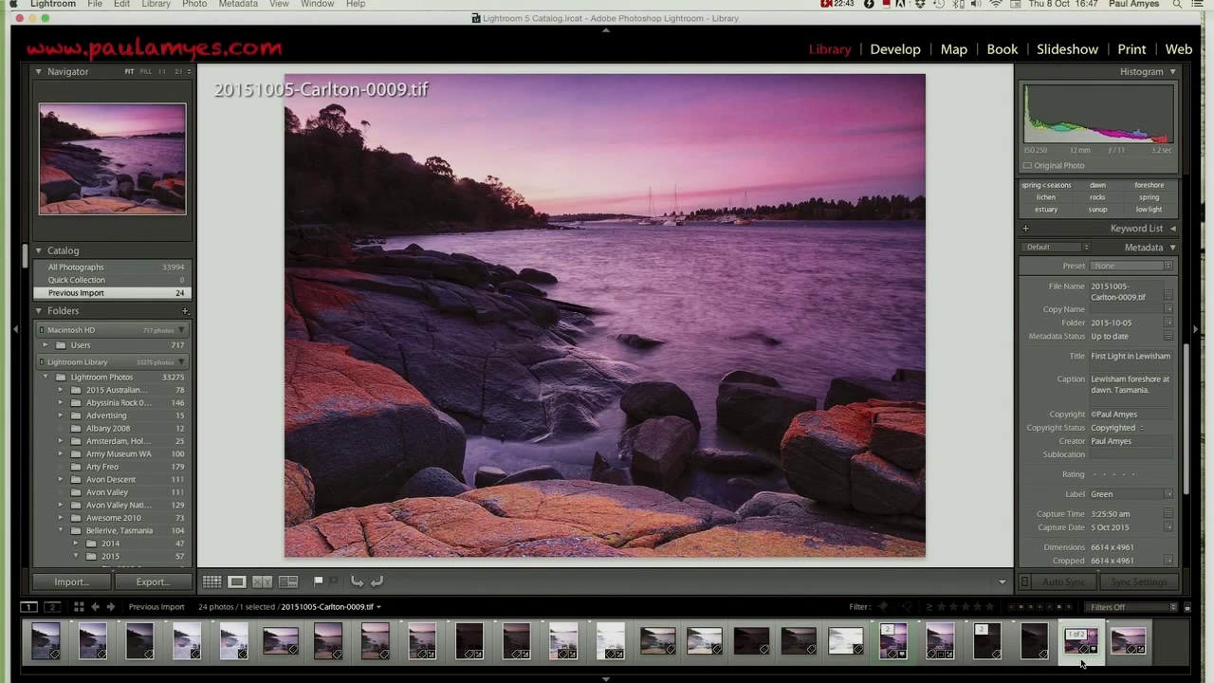